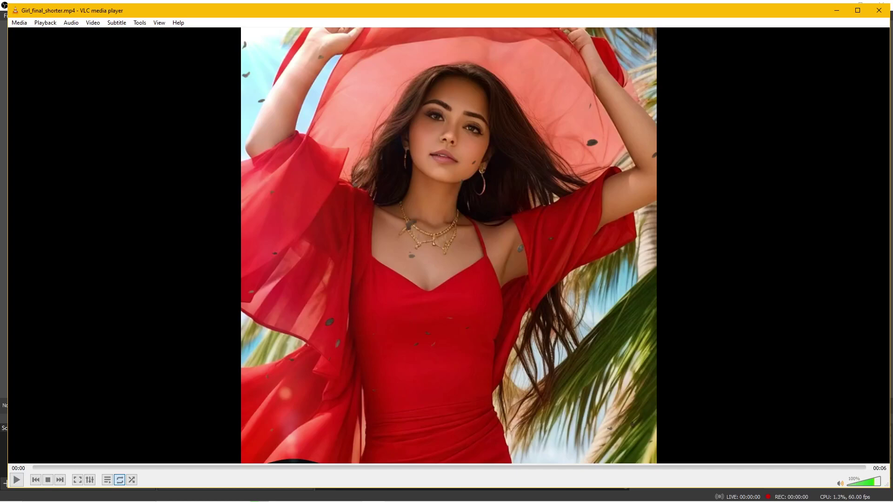
# Step: Play Girl_final_shorter.mp4 in VLC, take it out of full screen, and mute it
pyautogui.press('space')
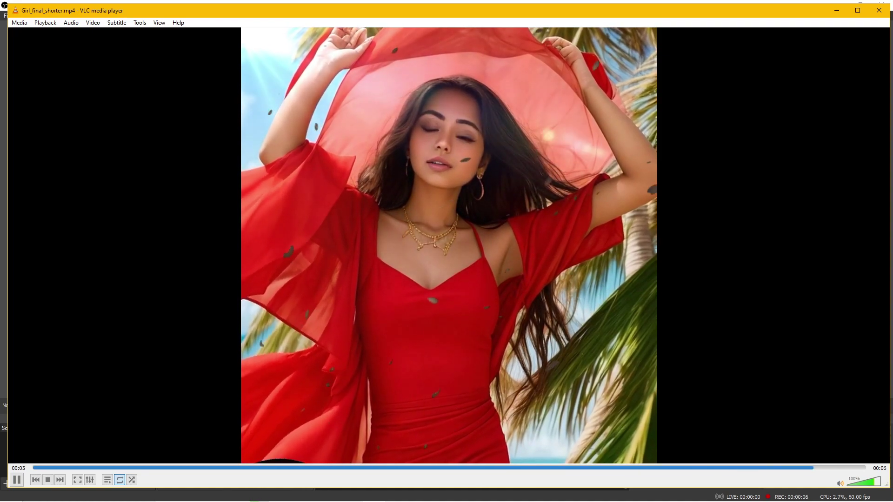
pyautogui.press('super+Down')
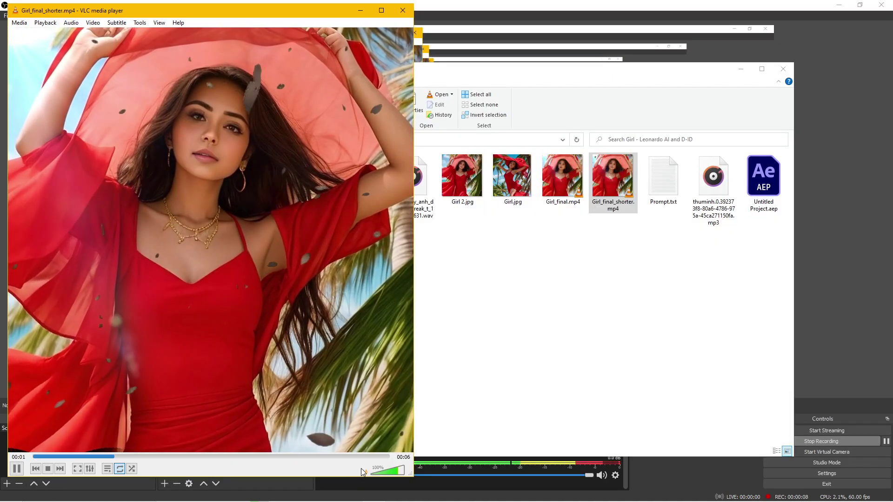
pyautogui.click(363, 472)
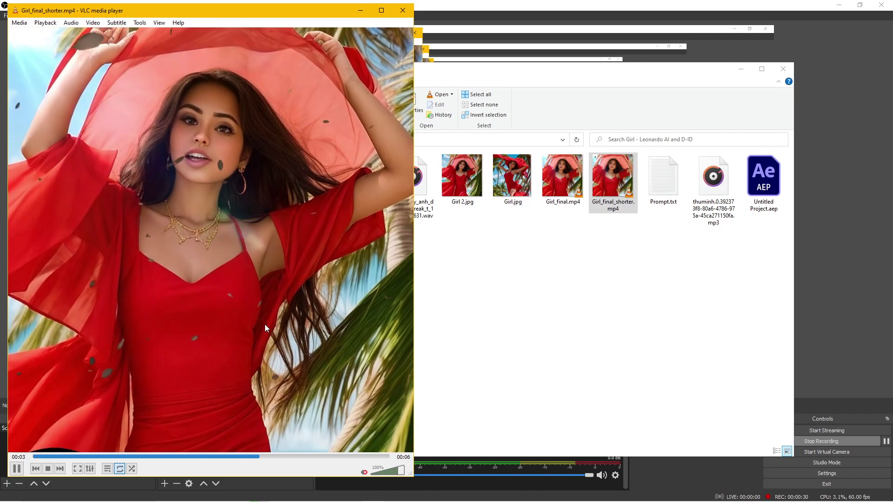
# Step: Open Capture.JPG from the project folder in Pdplayer beside the folder window
pyautogui.click(503, 308)
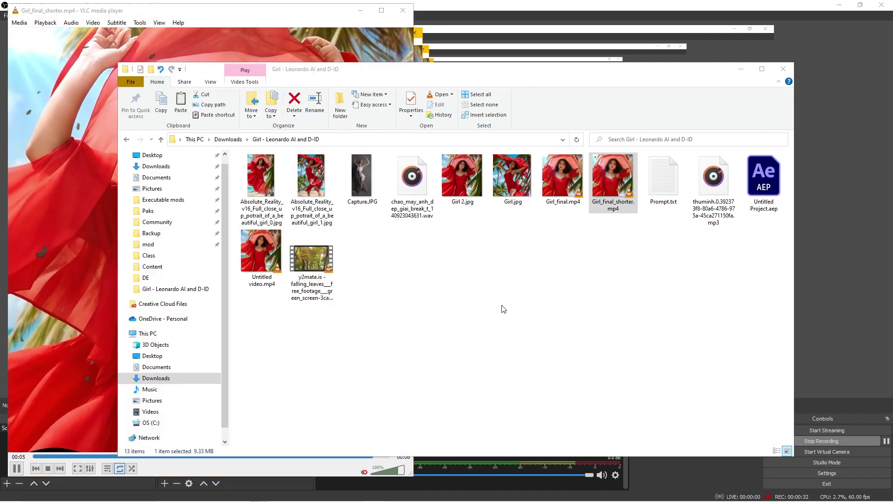
pyautogui.moveTo(377, 69); pyautogui.dragTo(550, 105)
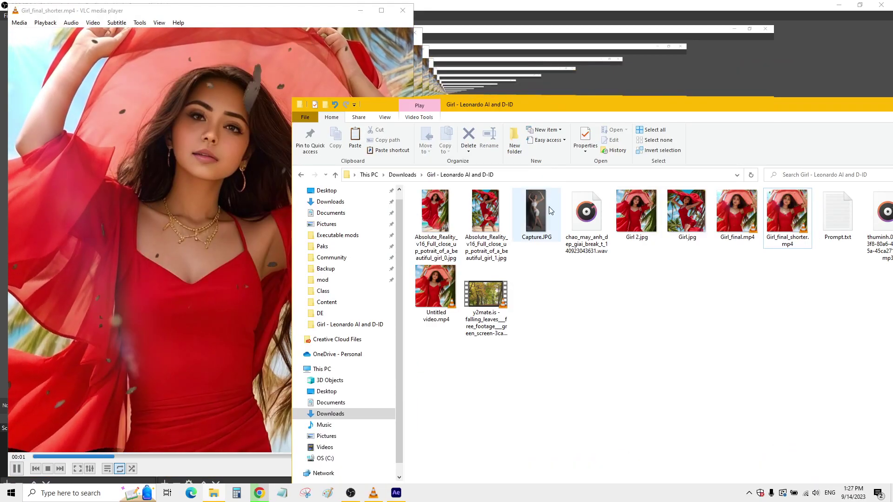
pyautogui.click(551, 211)
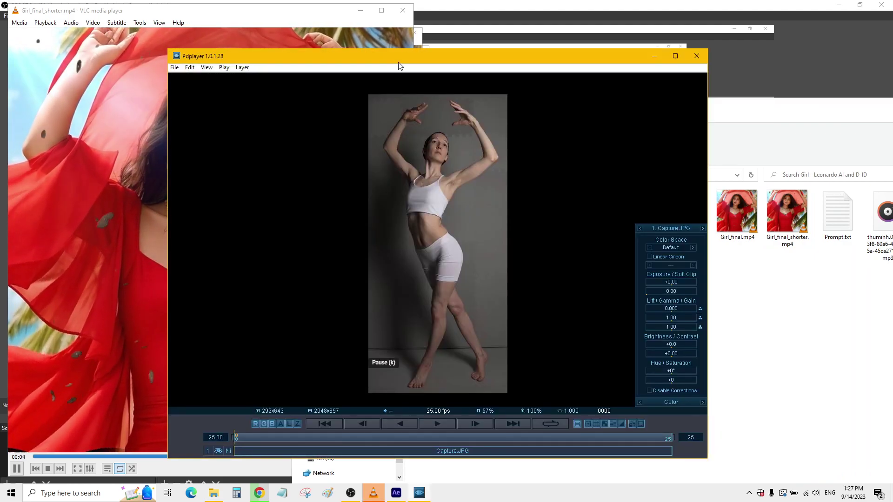
pyautogui.moveTo(386, 59); pyautogui.dragTo(525, 52)
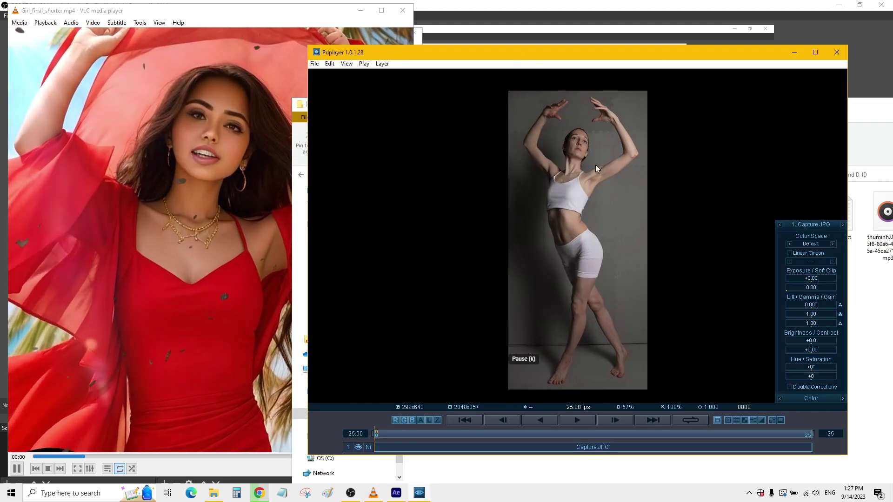
# Step: Zoom Capture.JPG to 200% and pan to the upper body, then close VLC
pyautogui.scroll(1, 576, 192)
pyautogui.moveTo(577, 192); pyautogui.dragTo(561, 309)
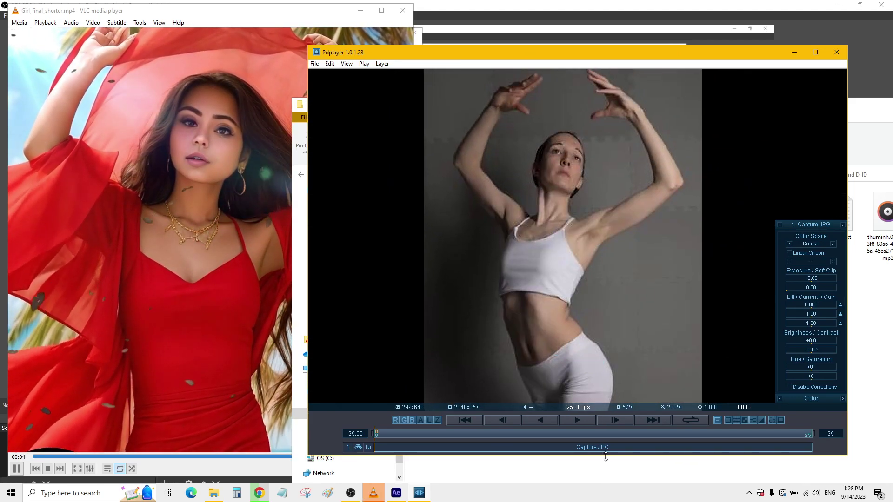
pyautogui.moveTo(605, 457); pyautogui.dragTo(605, 501)
pyautogui.click(136, 197)
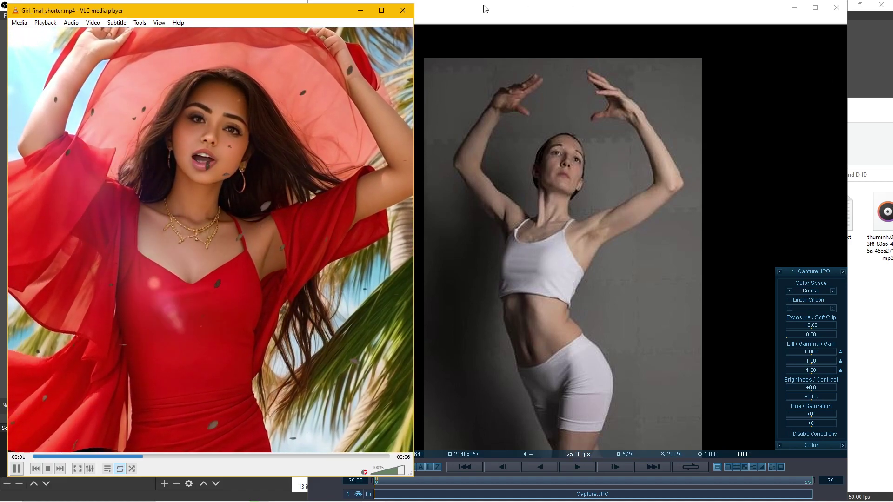
pyautogui.click(403, 10)
# Step: Close Pdplayer and bring the Leonardo.ai browser window forward
pyautogui.click(836, 7)
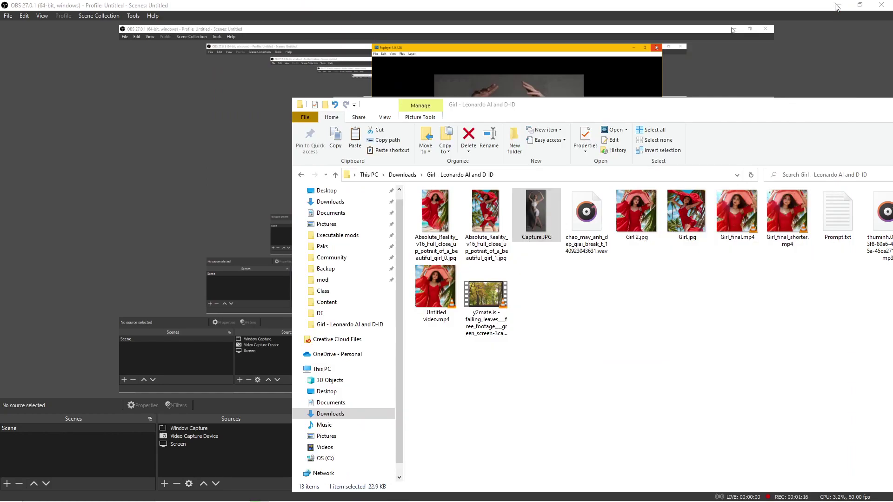
pyautogui.moveTo(598, 103); pyautogui.dragTo(446, 26)
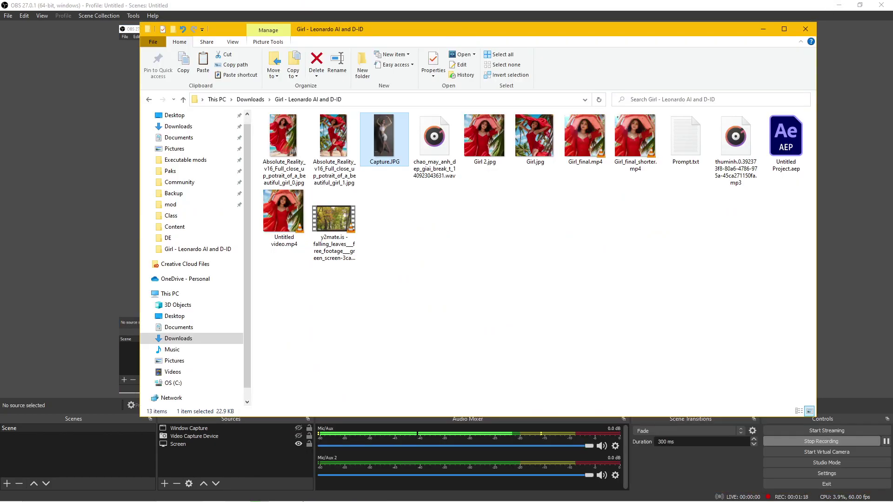
pyautogui.click(259, 493)
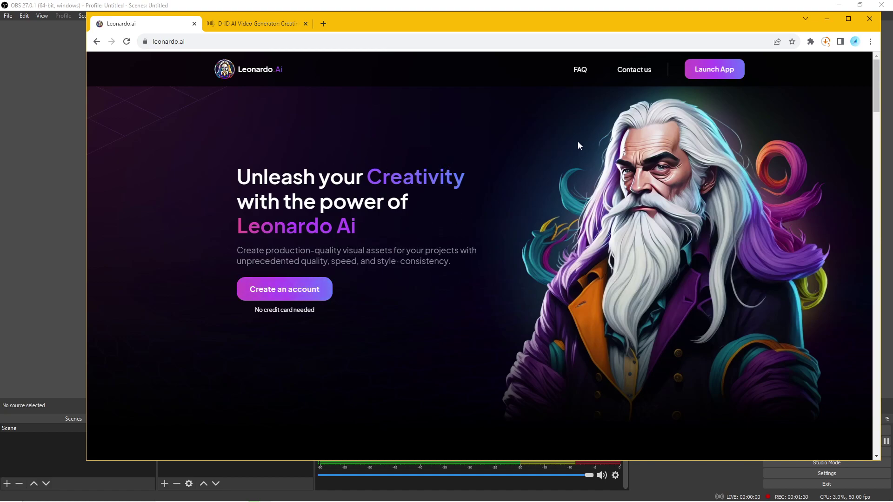
# Step: Enter the Leonardo app as a whitelisted user, close the old landing tab, and maximize
pyautogui.click(709, 69)
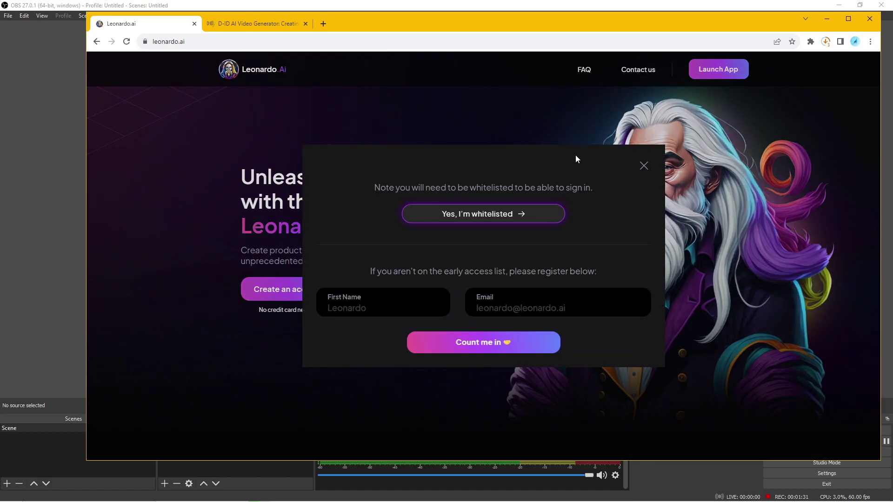
pyautogui.click(468, 221)
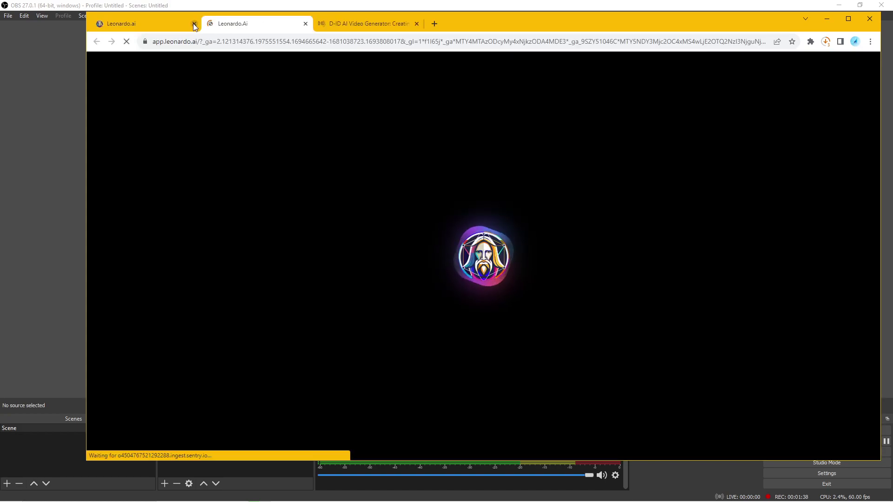
pyautogui.click(194, 23)
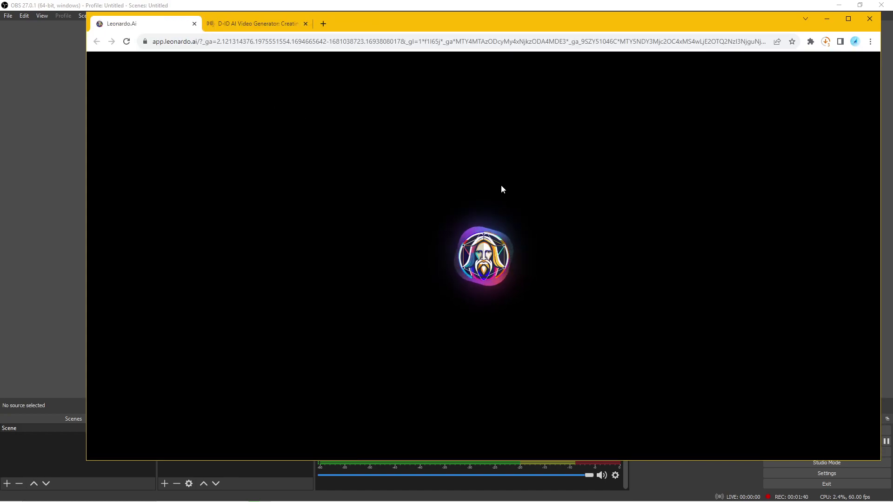
pyautogui.press('super+Up')
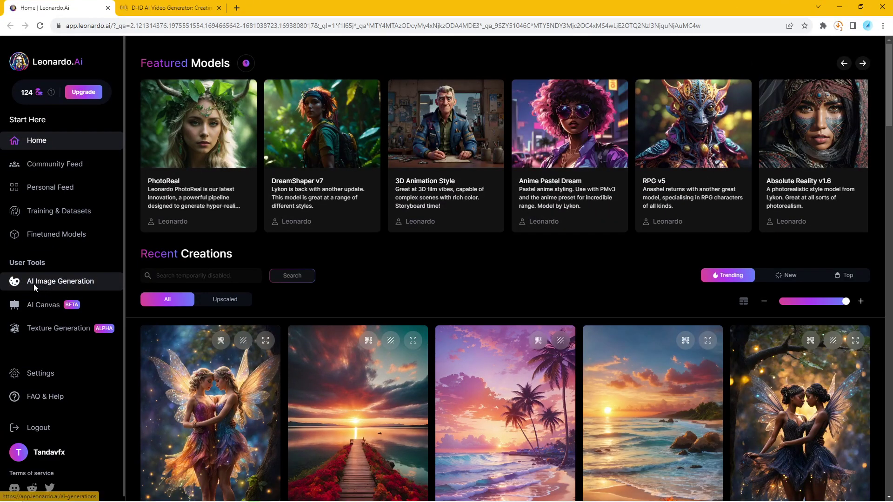
# Step: Go to AI Image Generation and browse Downloads for an Image to Image input file
pyautogui.click(34, 283)
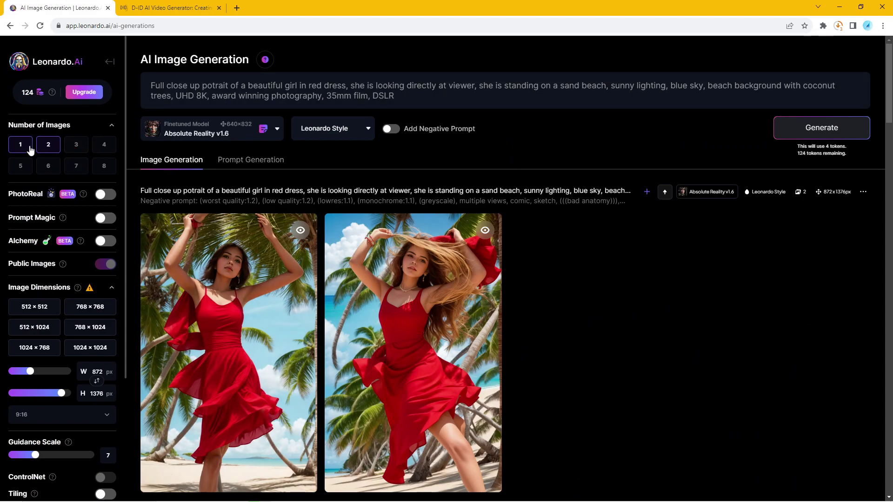
pyautogui.scroll(-4, 200, 166)
pyautogui.scroll(4, 200, 166)
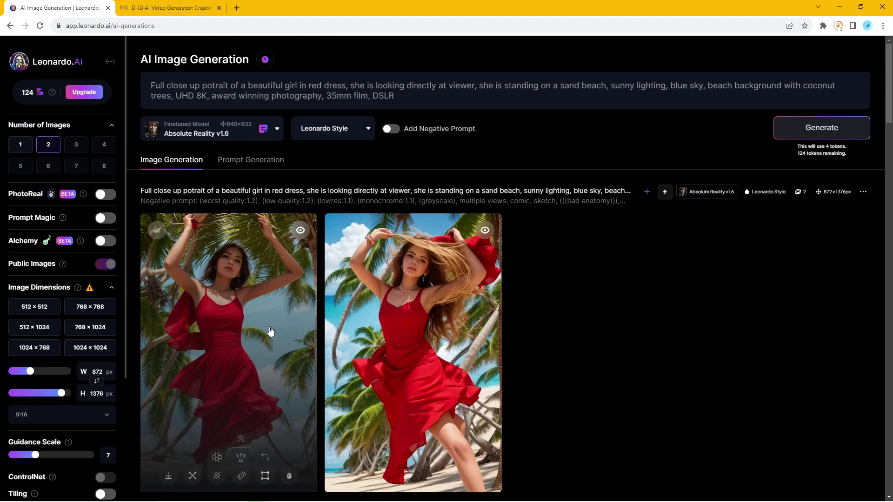
pyautogui.moveTo(232, 289)
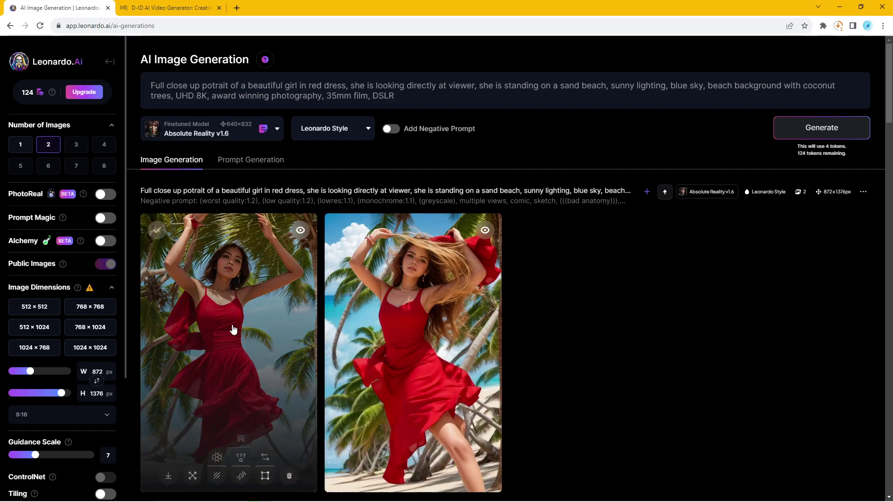
pyautogui.scroll(-3, 233, 330)
pyautogui.scroll(3, 234, 329)
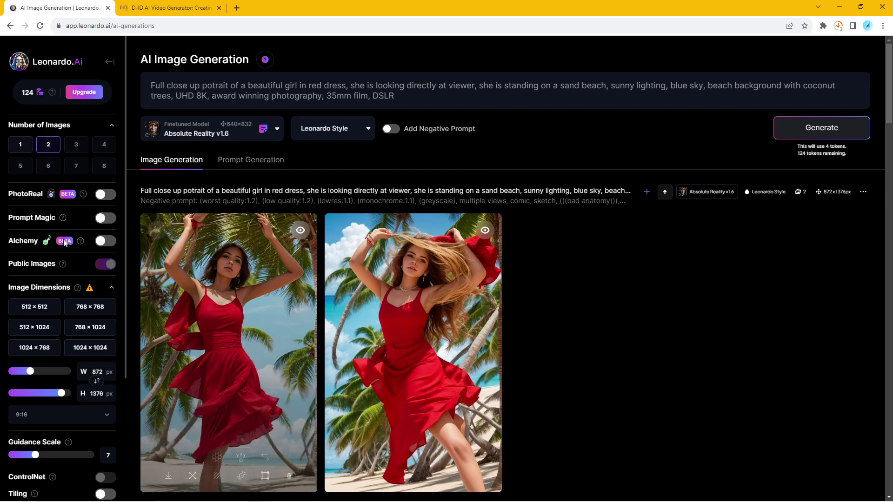
pyautogui.scroll(-1, 50, 327)
pyautogui.scroll(-1, 53, 275)
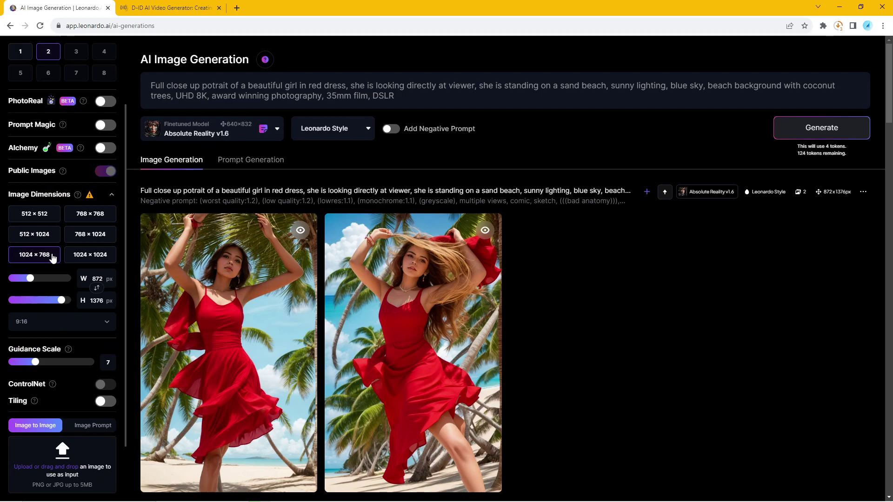
pyautogui.scroll(-1, 59, 332)
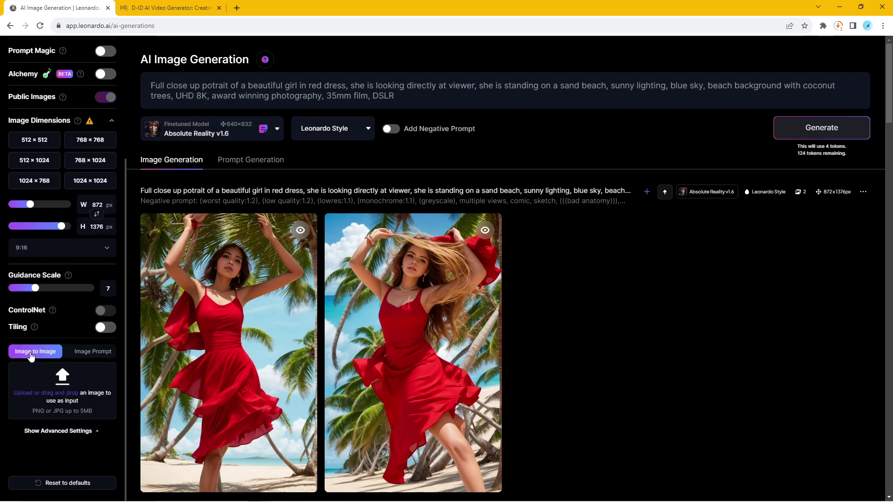
pyautogui.click(57, 381)
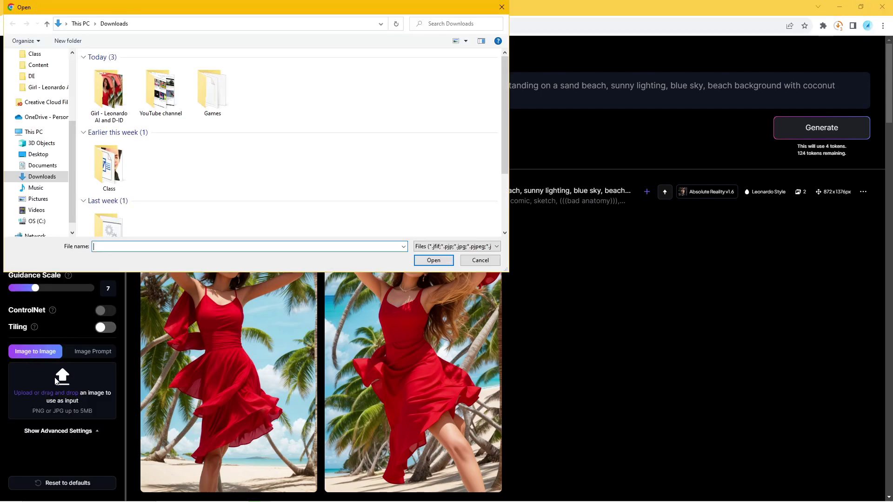
# Step: Load Capture.JPG from the Girl - Leonardo AI and D-ID folder as the Image to Image input
pyautogui.doubleClick(109, 91)
pyautogui.doubleClick(223, 81)
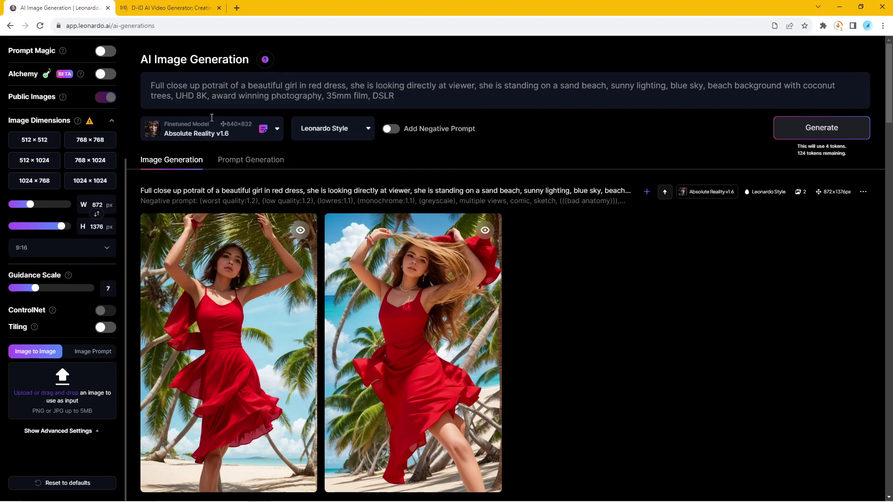
pyautogui.scroll(-2, 80, 307)
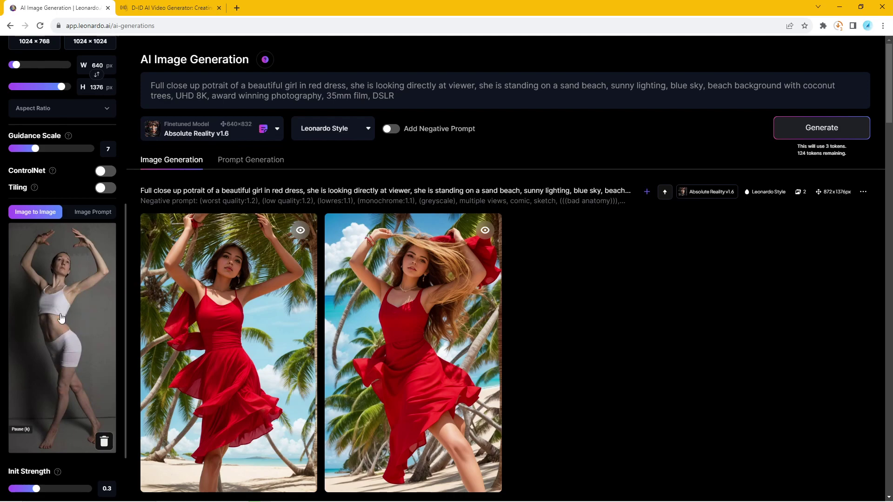
pyautogui.scroll(3, 60, 344)
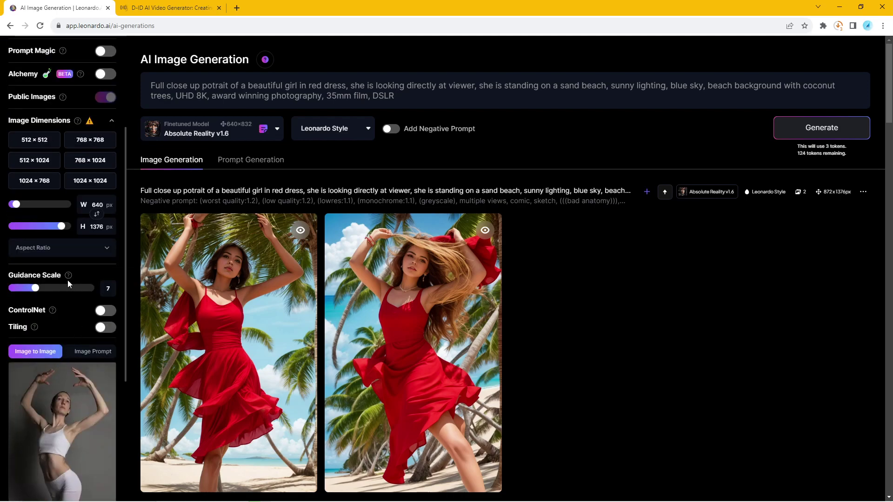
pyautogui.scroll(-1, 50, 397)
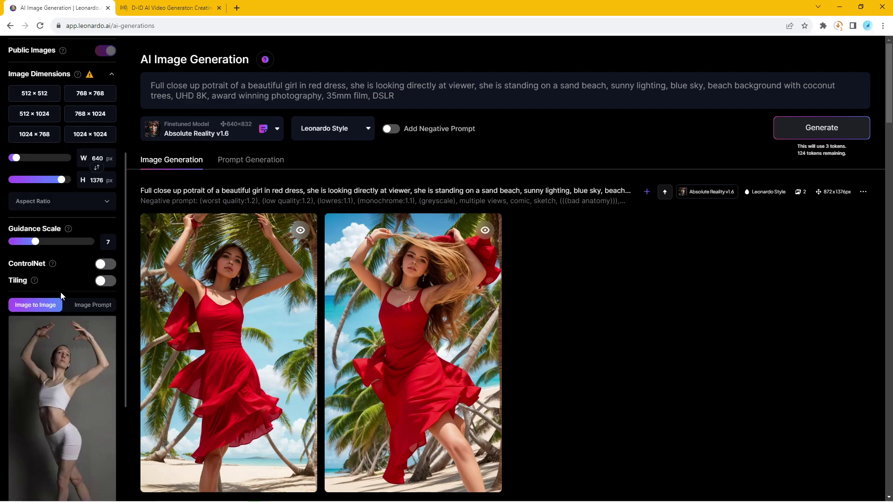
# Step: Turn on ControlNet and keep Pose to Image as its mode
pyautogui.click(106, 264)
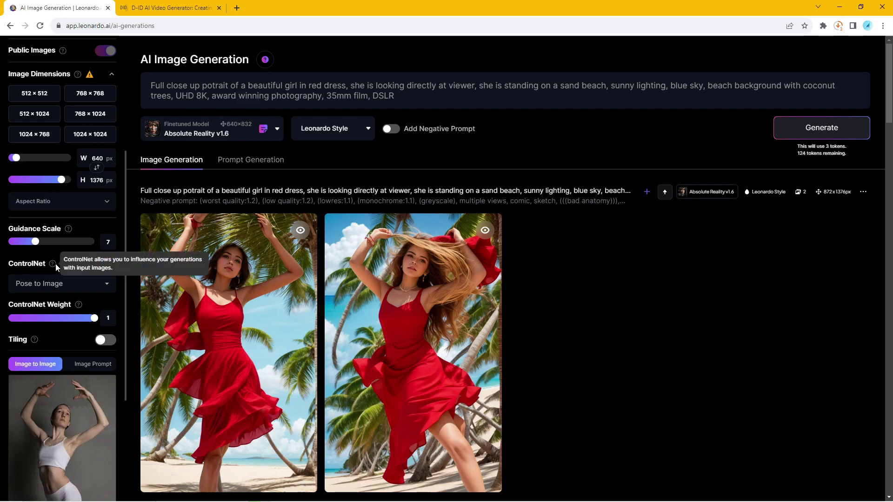
pyautogui.click(46, 287)
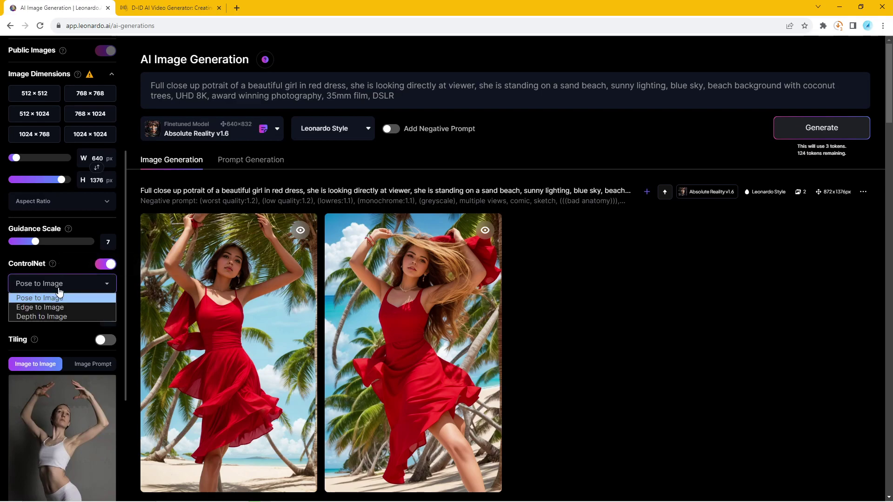
pyautogui.click(64, 292)
pyautogui.scroll(3, 125, 344)
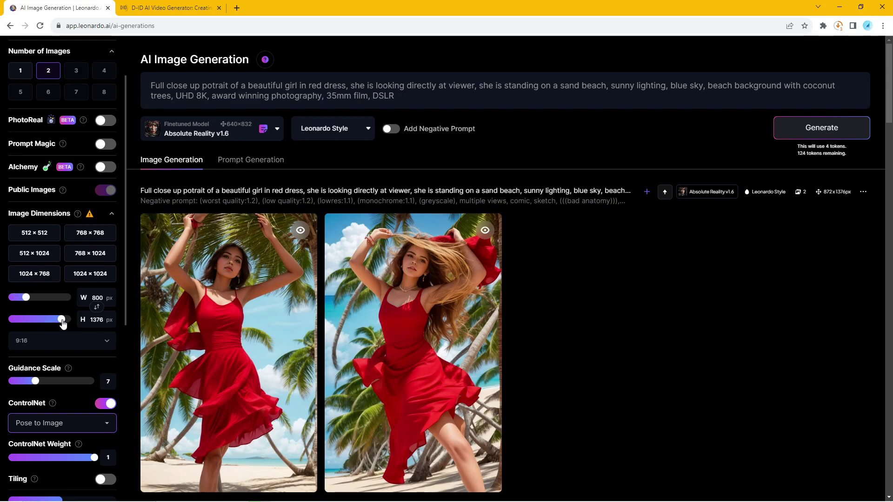
pyautogui.scroll(2, 86, 296)
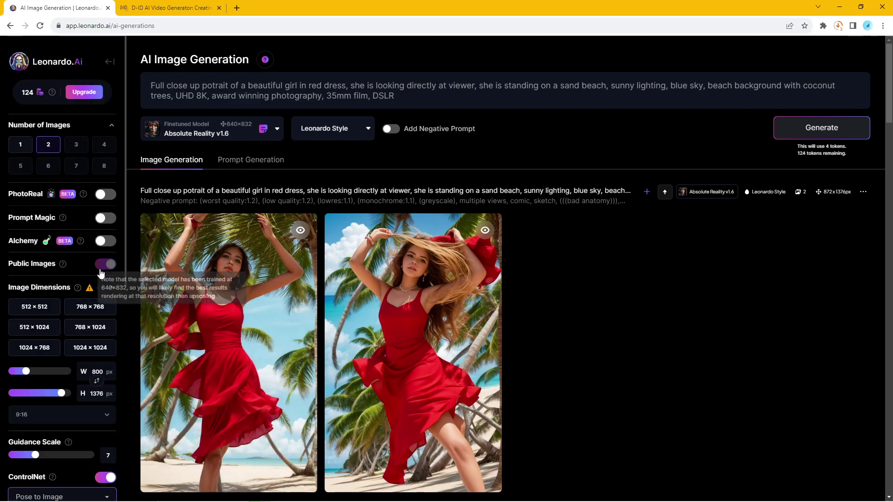
pyautogui.click(412, 96)
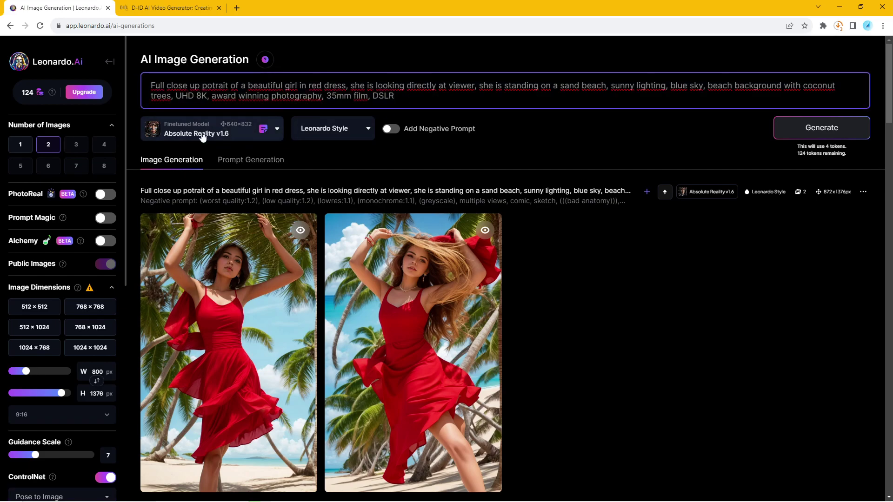
pyautogui.click(296, 147)
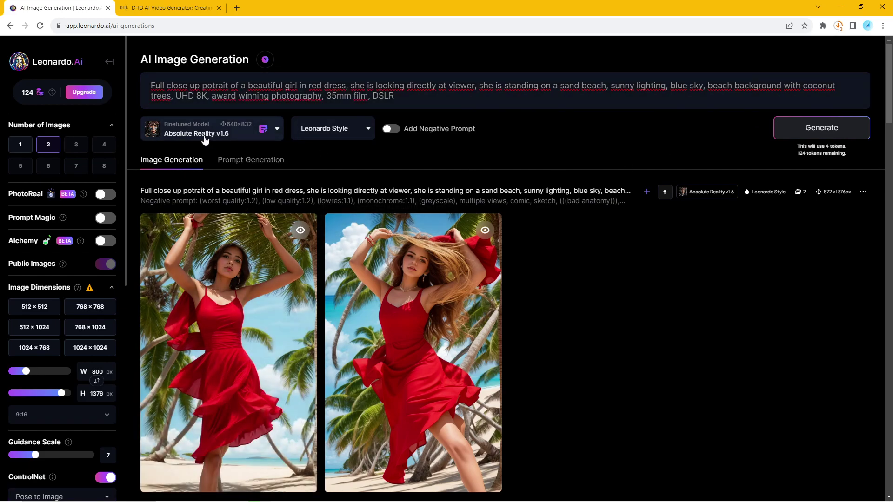
pyautogui.click(220, 135)
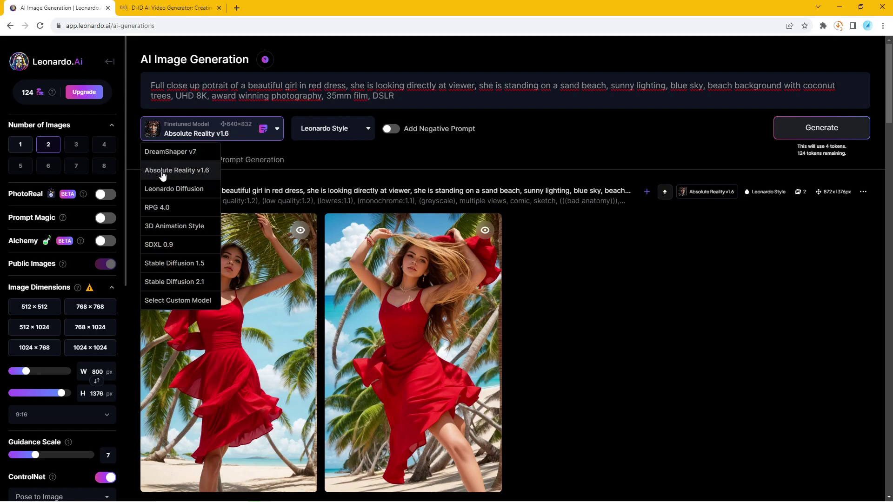
pyautogui.click(320, 157)
pyautogui.click(231, 88)
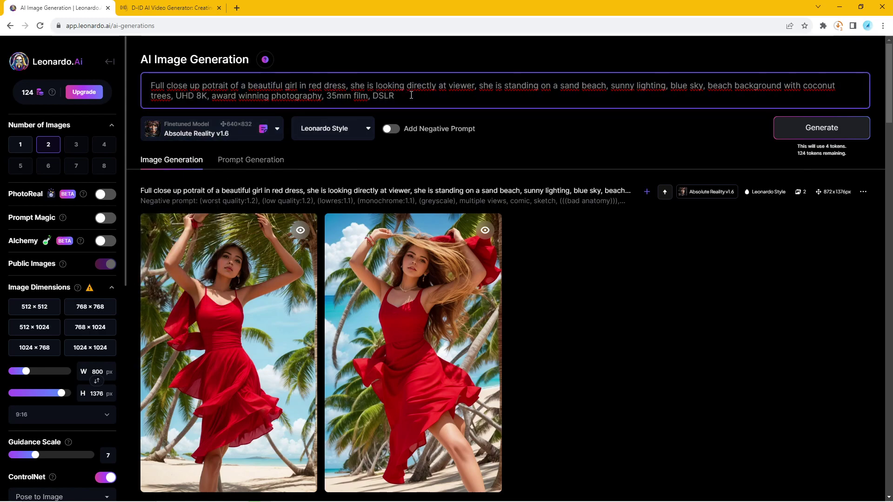
pyautogui.moveTo(411, 95); pyautogui.dragTo(147, 74)
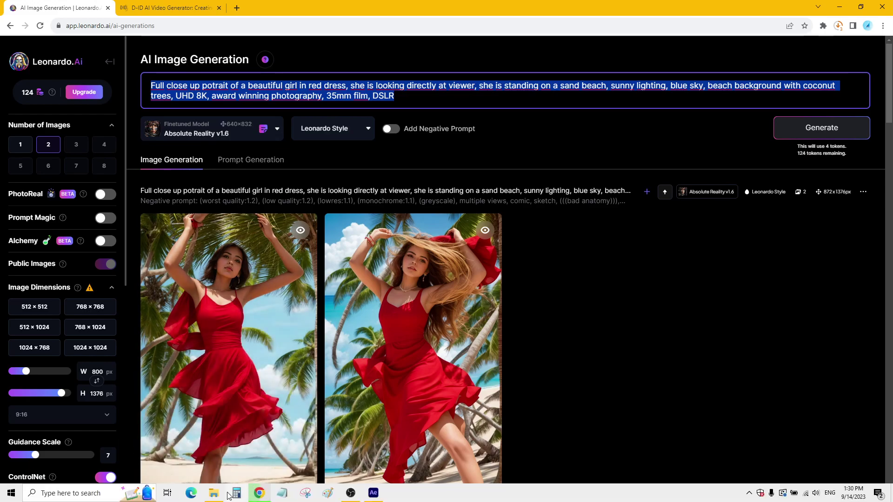
pyautogui.click(223, 495)
pyautogui.doubleClick(682, 138)
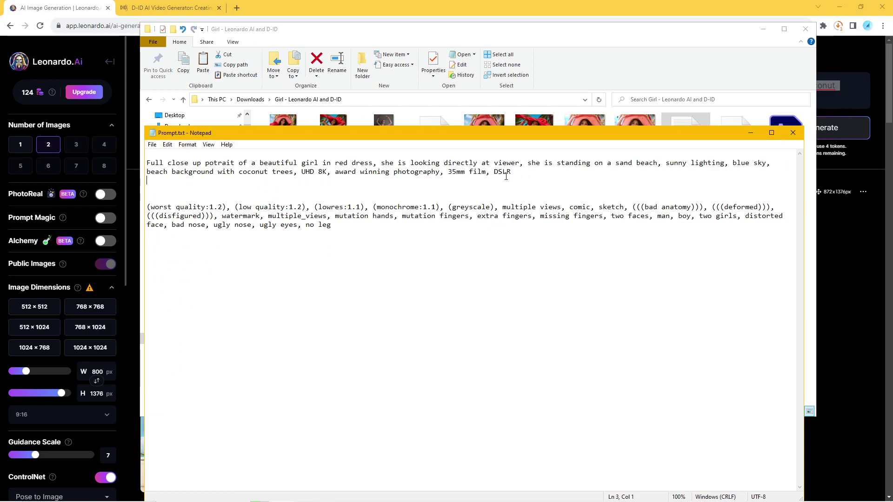
pyautogui.moveTo(511, 173); pyautogui.dragTo(151, 151)
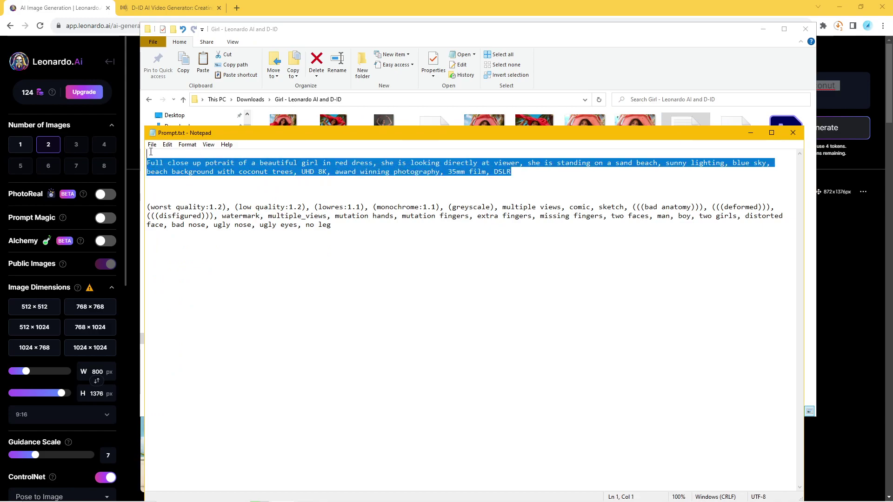
pyautogui.click(238, 7)
pyautogui.tripleClick(311, 79)
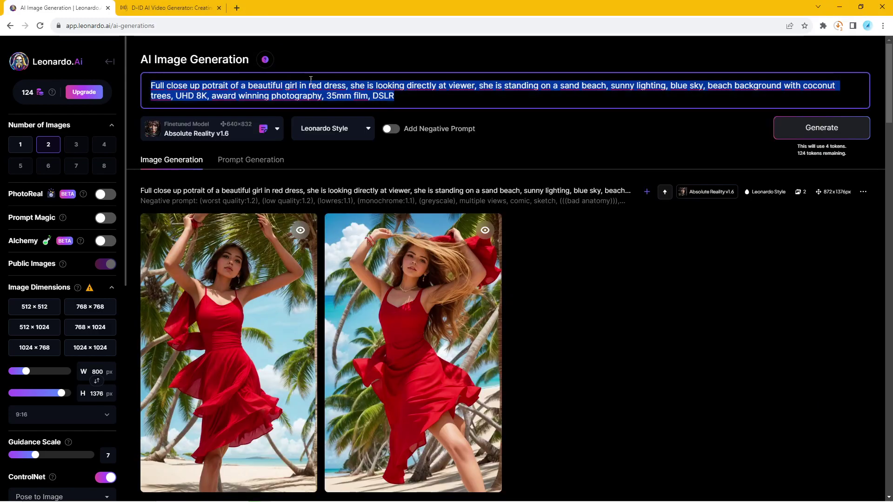
pyautogui.click(412, 91)
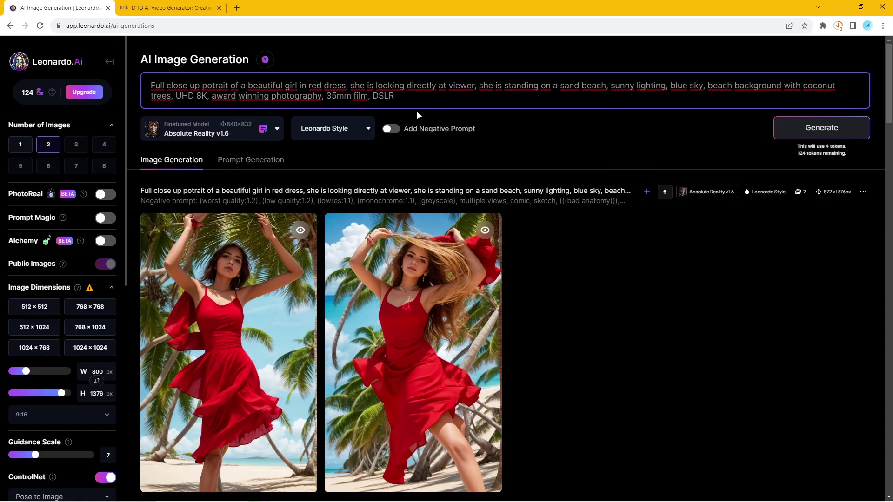
pyautogui.tripleClick(414, 94)
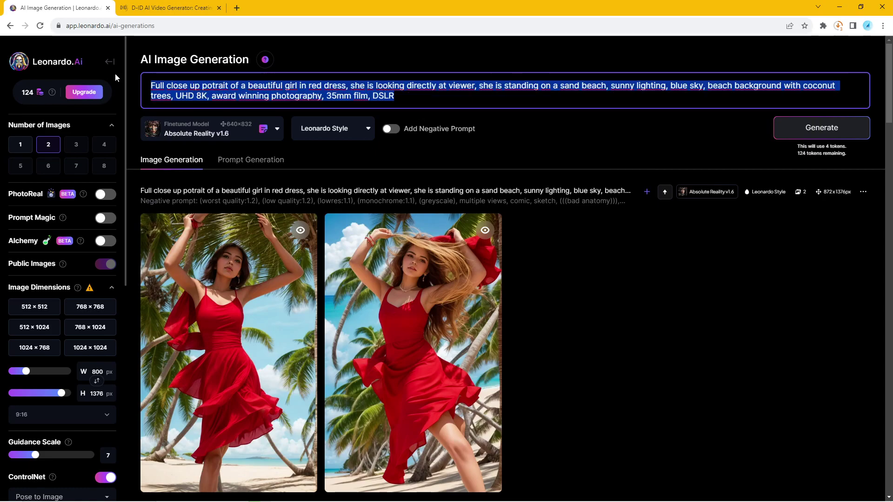
pyautogui.click(307, 101)
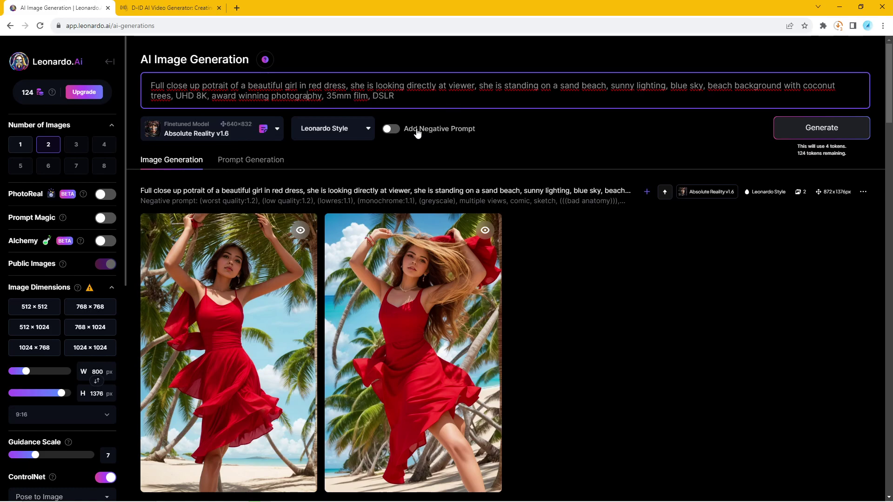
# Step: Enable Add Negative Prompt and review its default terms, from '(worst quality:1.2)' to 'no leg'
pyautogui.click(396, 133)
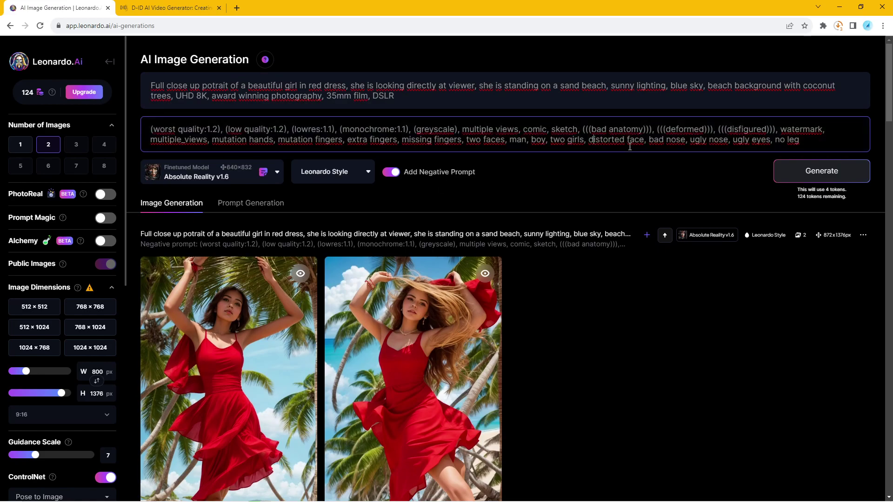
pyautogui.moveTo(809, 143); pyautogui.dragTo(158, 141)
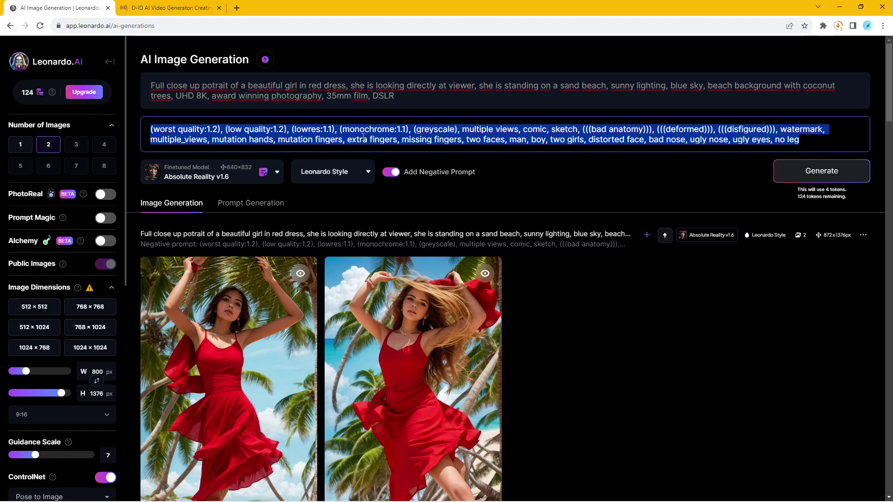
pyautogui.click(698, 129)
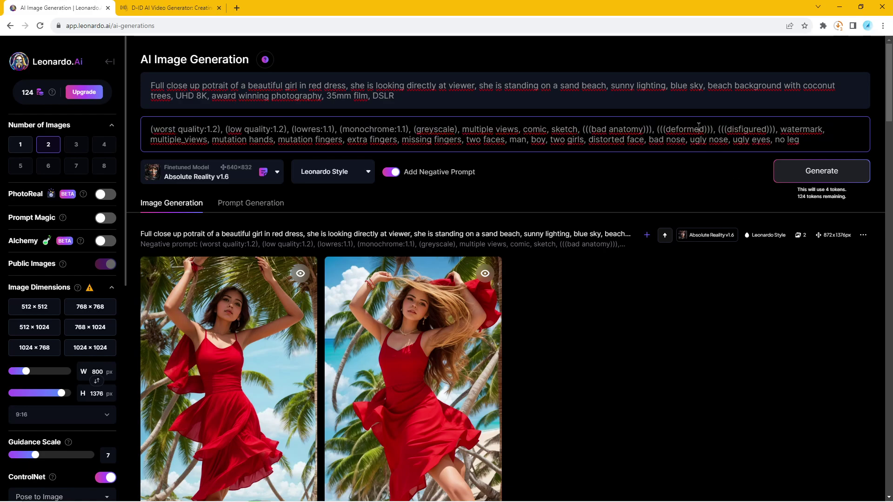
pyautogui.click(342, 139)
# Step: Wait for the two 800 × 1376 red-dress beach images to render in the feed
pyautogui.scroll(-2, 532, 313)
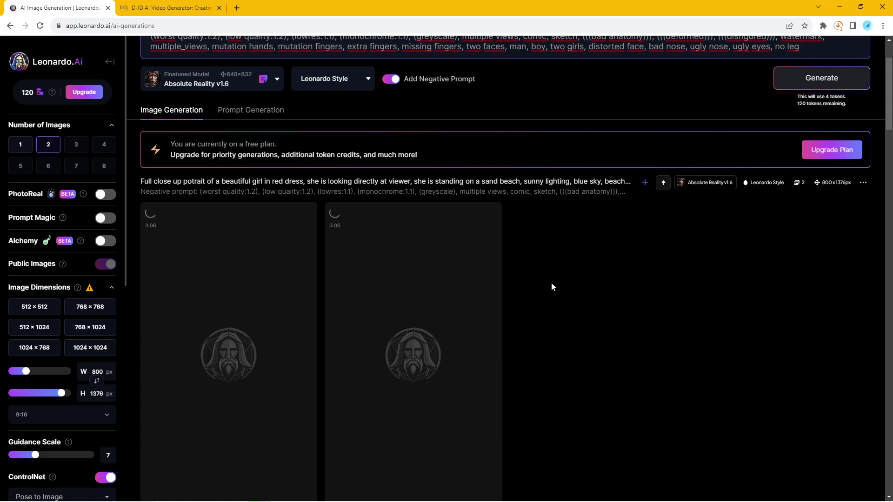
pyautogui.scroll(-3, 133, 411)
pyautogui.scroll(-3, 83, 411)
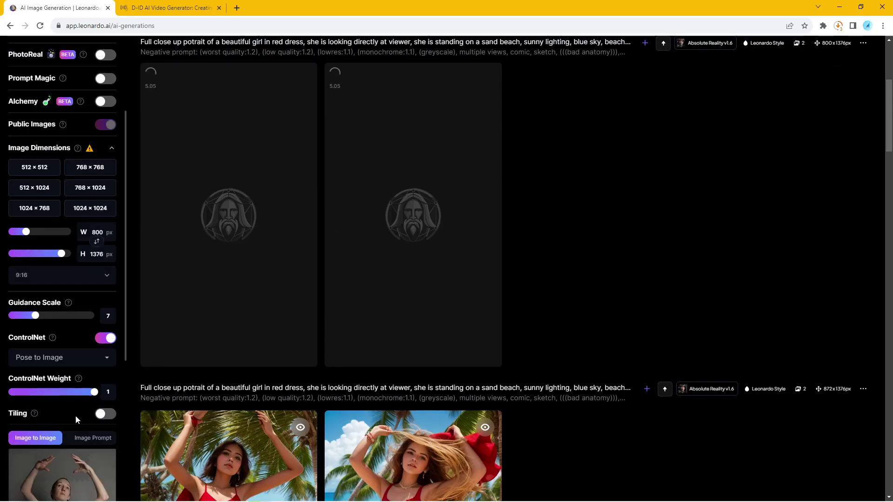
pyautogui.scroll(-4, 76, 415)
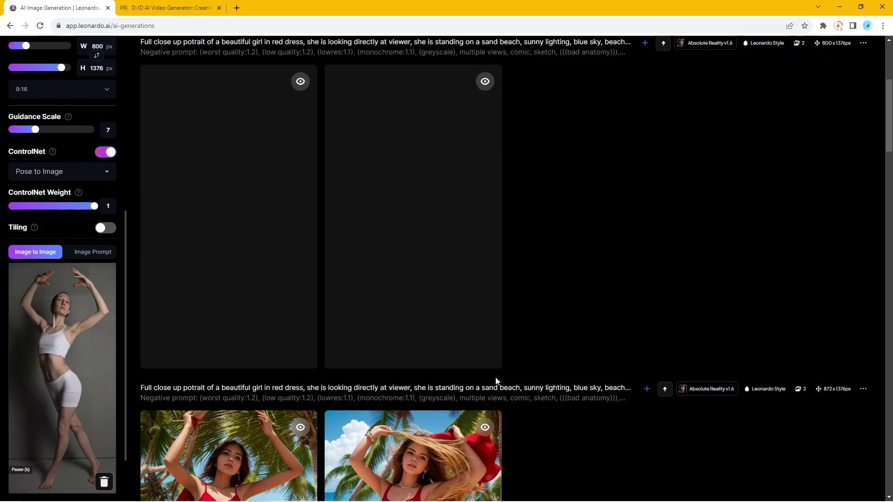
pyautogui.moveTo(422, 318)
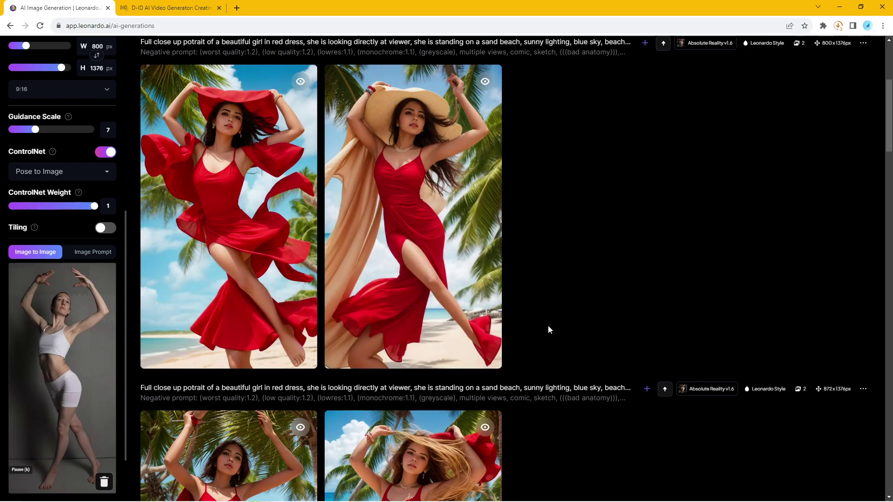
pyautogui.scroll(2, 547, 325)
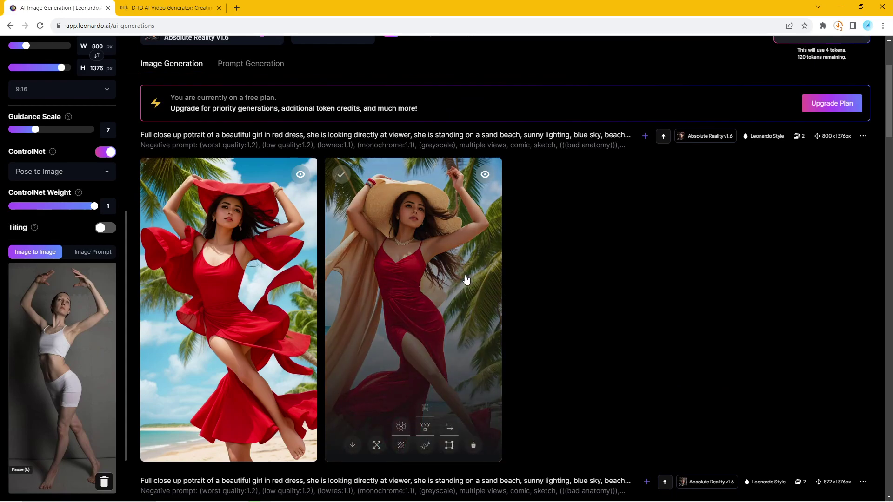
# Step: Enlarge and zoom into the straw-hat image, then close it and scroll the gallery
pyautogui.click(465, 278)
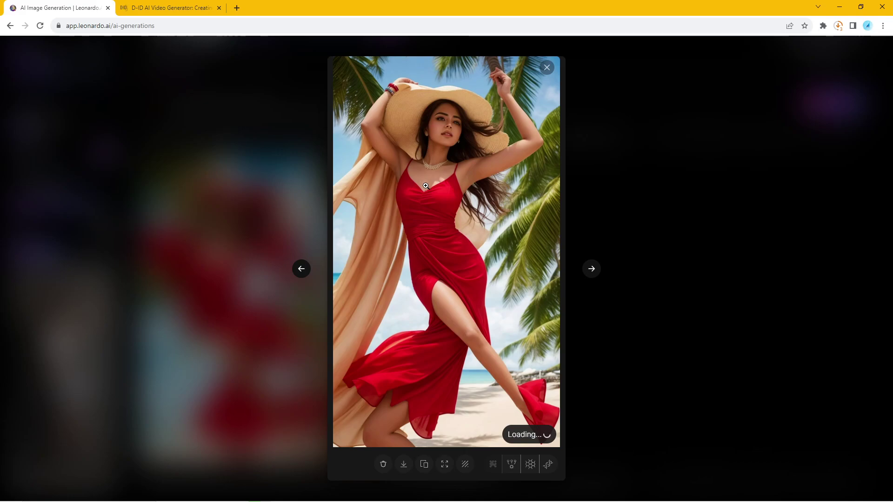
pyautogui.click(443, 251)
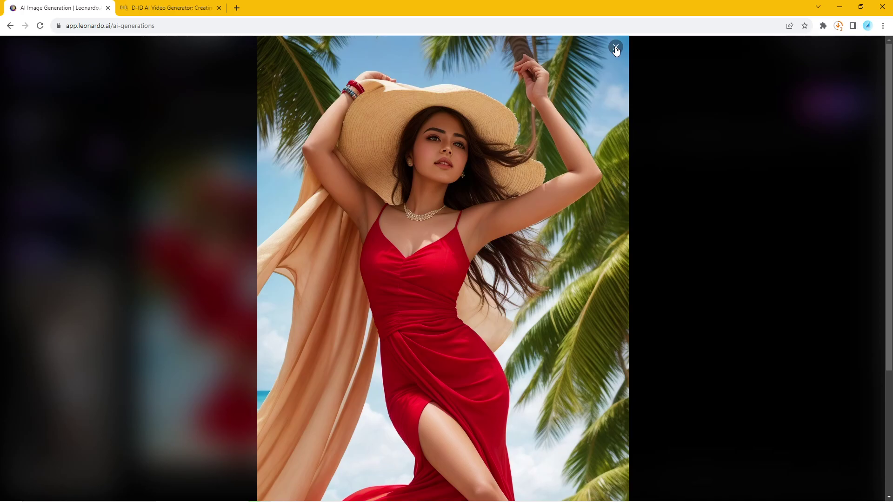
pyautogui.click(616, 48)
pyautogui.scroll(-1, 403, 313)
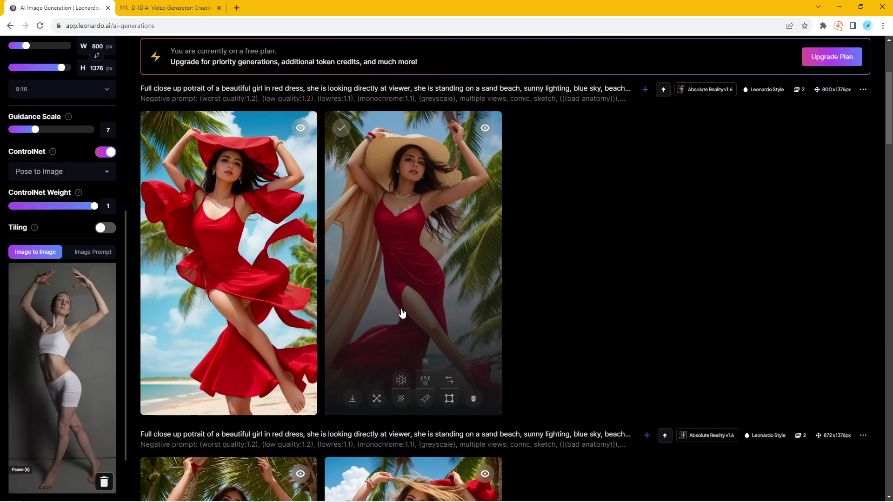
pyautogui.scroll(-2, 511, 319)
pyautogui.scroll(3, 553, 314)
pyautogui.scroll(-4, 558, 312)
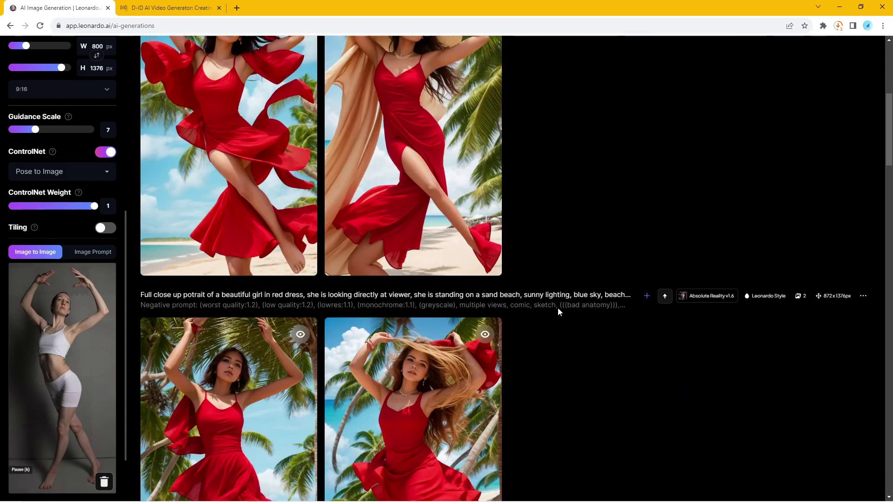
pyautogui.scroll(-5, 558, 309)
pyautogui.scroll(-5, 558, 309)
pyautogui.scroll(-2, 511, 279)
# Step: Inspect the red-scarf image enlarged and zoomed, then close it and scroll further down
pyautogui.click(441, 249)
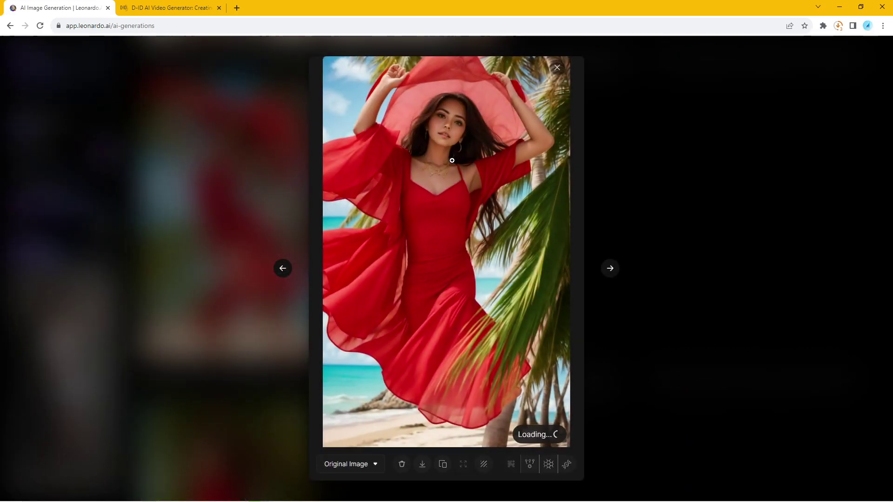
pyautogui.click(454, 189)
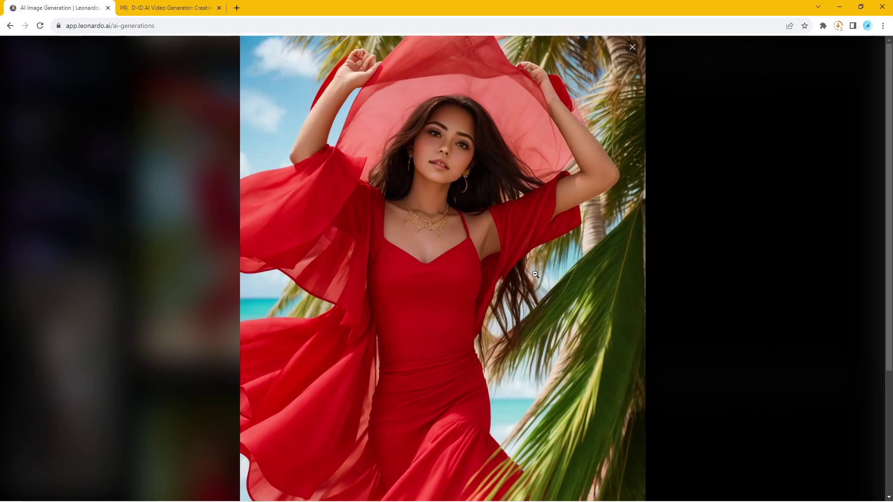
pyautogui.scroll(-3, 493, 352)
pyautogui.click(428, 169)
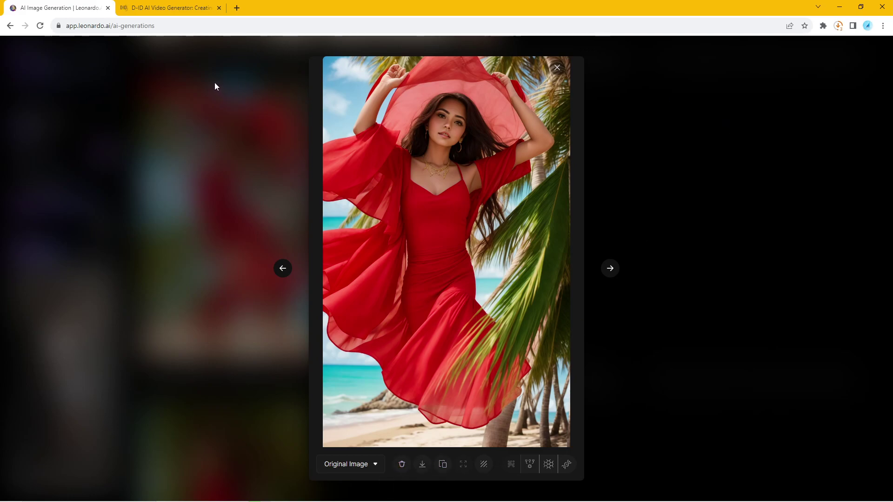
pyautogui.click(105, 98)
pyautogui.scroll(-2, 306, 131)
pyautogui.scroll(-2, 306, 131)
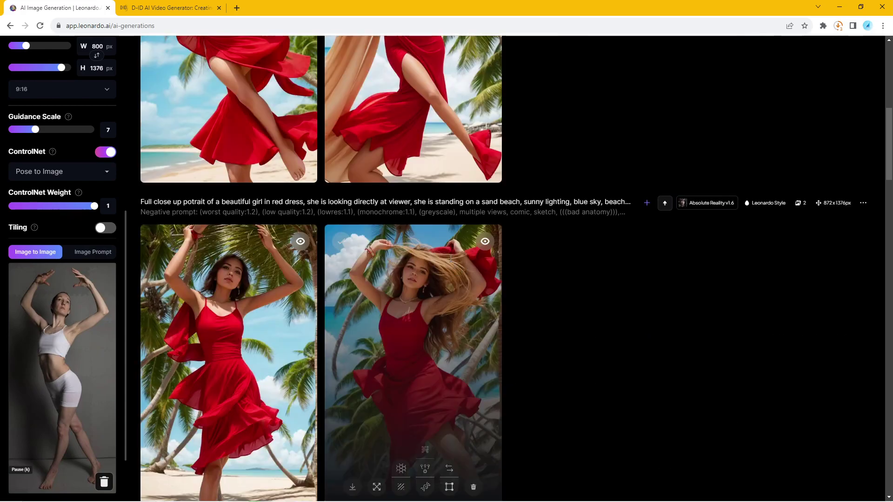
pyautogui.scroll(-3, 306, 131)
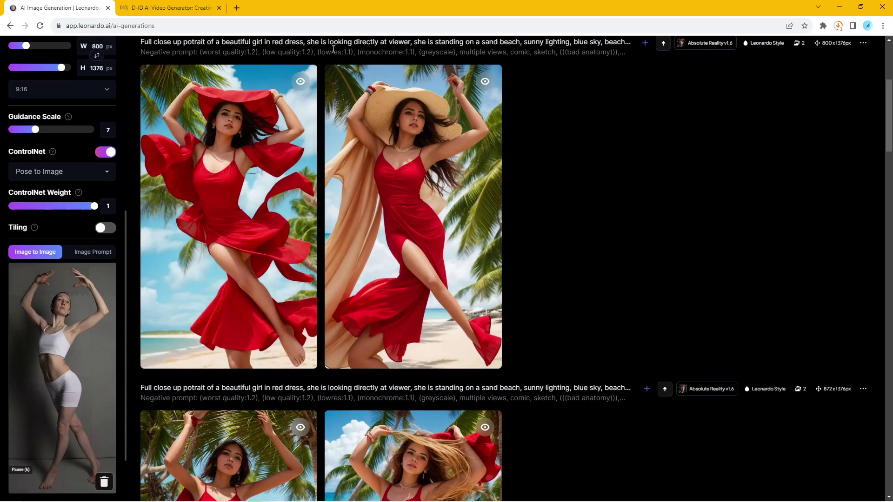
pyautogui.moveTo(454, 95)
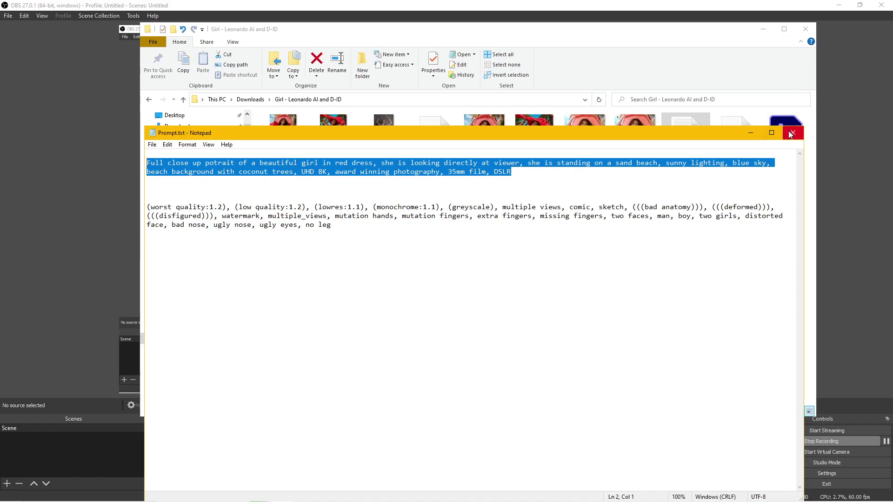
# Step: Close the notes and open Girl 2.jpg in Pdplayer, panning to inspect it
pyautogui.click(793, 132)
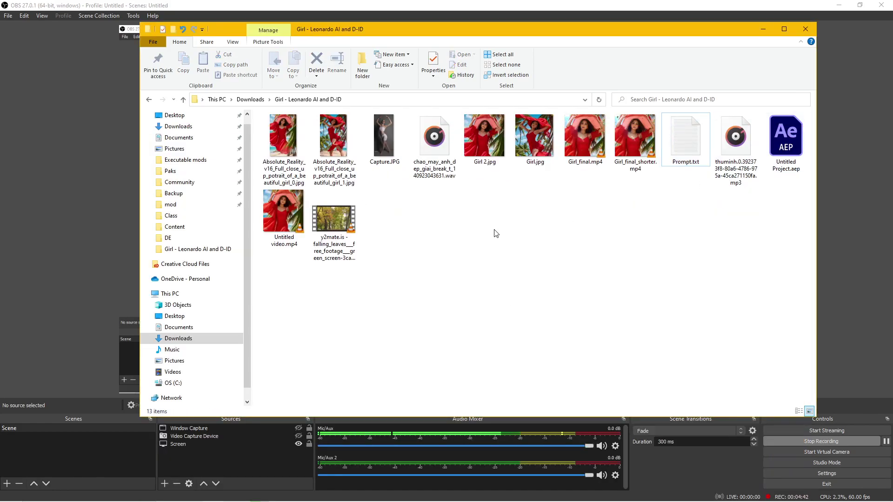
pyautogui.doubleClick(487, 139)
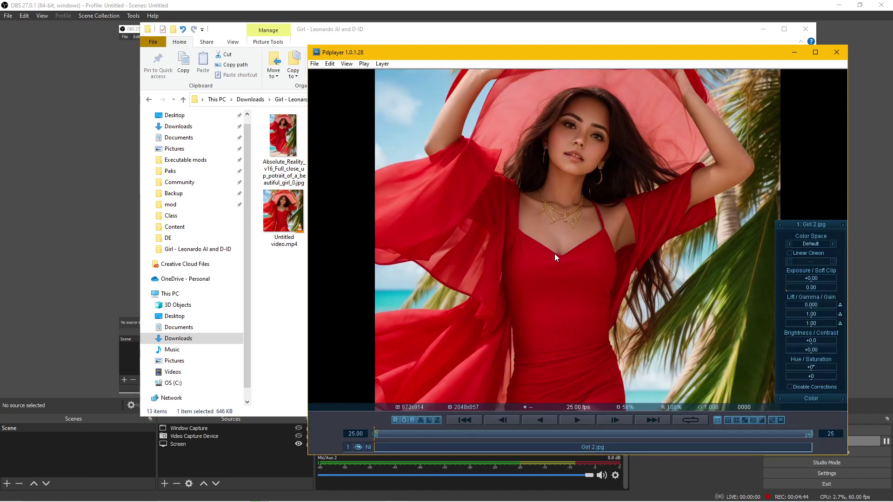
pyautogui.moveTo(554, 253); pyautogui.dragTo(558, 289)
pyautogui.scroll(3, 643, 120)
pyautogui.scroll(-3, 638, 211)
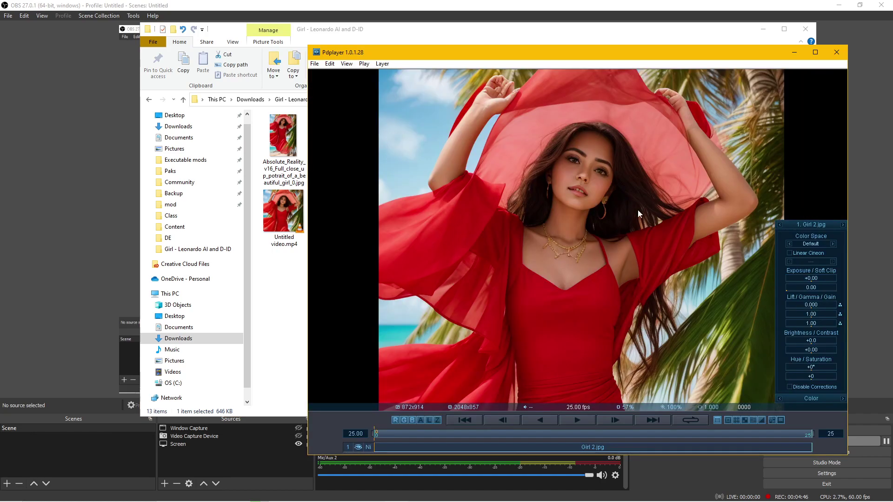
# Step: Maximize Pdplayer and pan around the Girl 2.jpg portrait, then close the viewer
pyautogui.click(813, 52)
pyautogui.moveTo(645, 196)
pyautogui.mouseDown()
pyautogui.moveTo(543, 194)
pyautogui.moveTo(548, 253)
pyautogui.mouseUp()
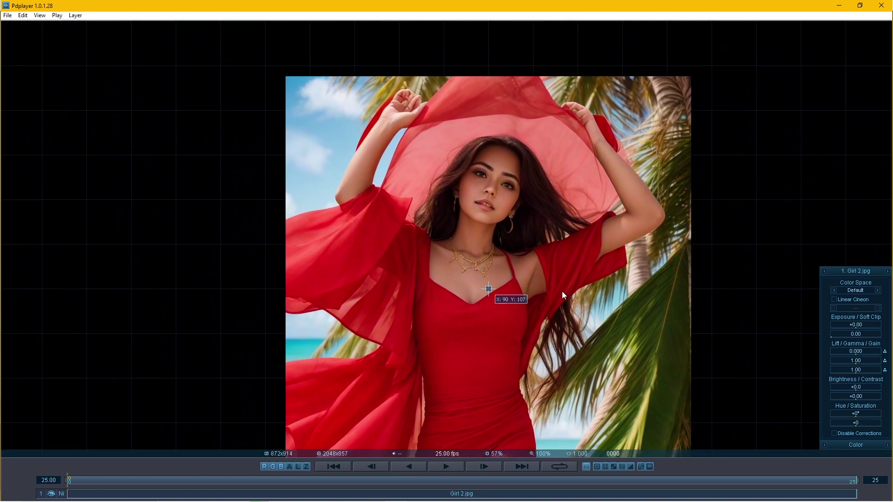
pyautogui.scroll(2, 548, 256)
pyautogui.scroll(-1, 526, 210)
pyautogui.scroll(-1, 508, 315)
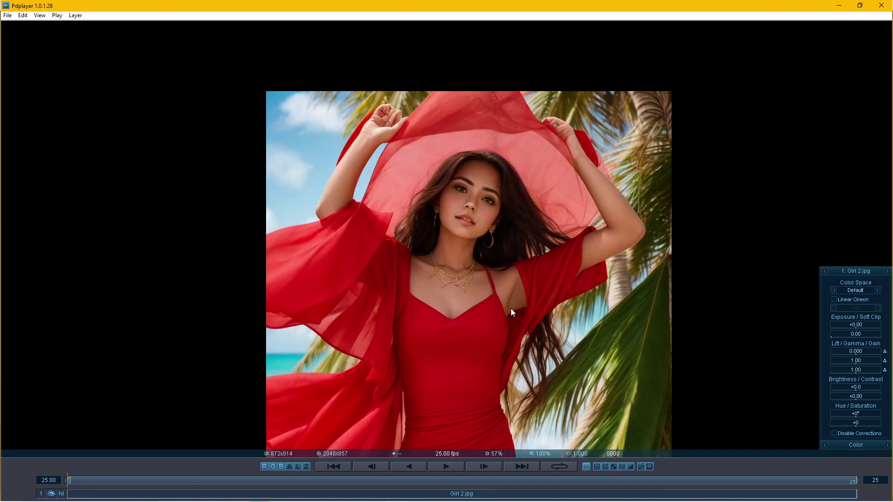
pyautogui.moveTo(511, 308)
pyautogui.mouseDown()
pyautogui.moveTo(527, 308)
pyautogui.moveTo(497, 294)
pyautogui.mouseUp()
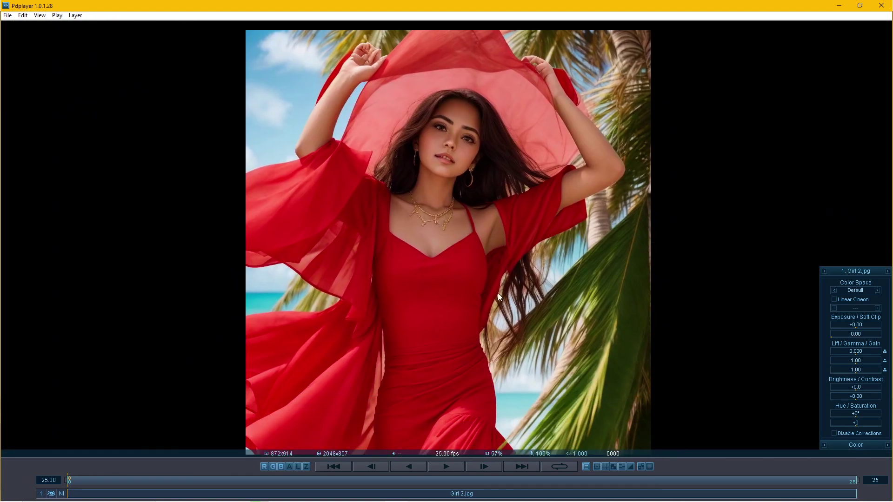
pyautogui.click(881, 6)
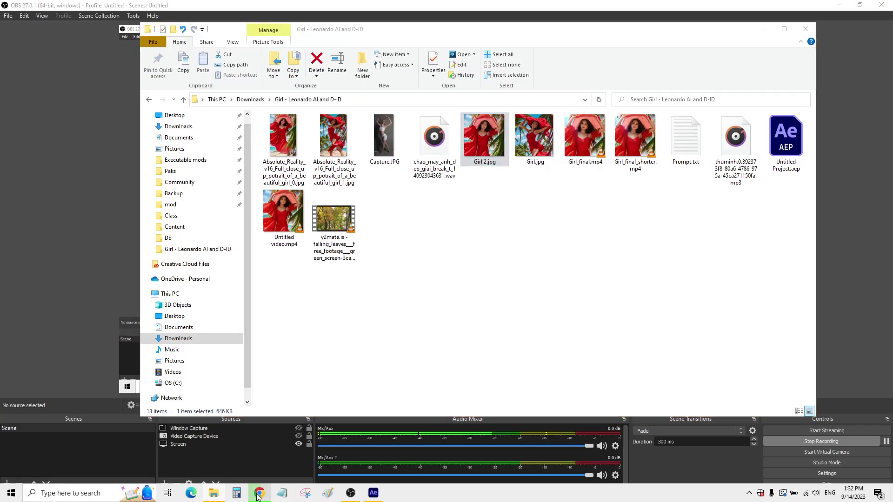
pyautogui.click(259, 493)
# Step: Log in to D-ID Studio from the D-ID tab and close the Leonardo image-generation tab
pyautogui.click(131, 9)
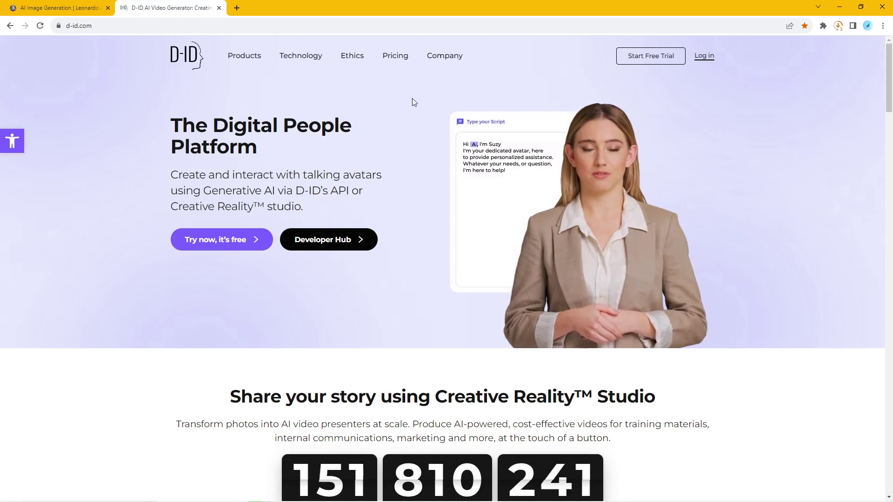
pyautogui.click(704, 56)
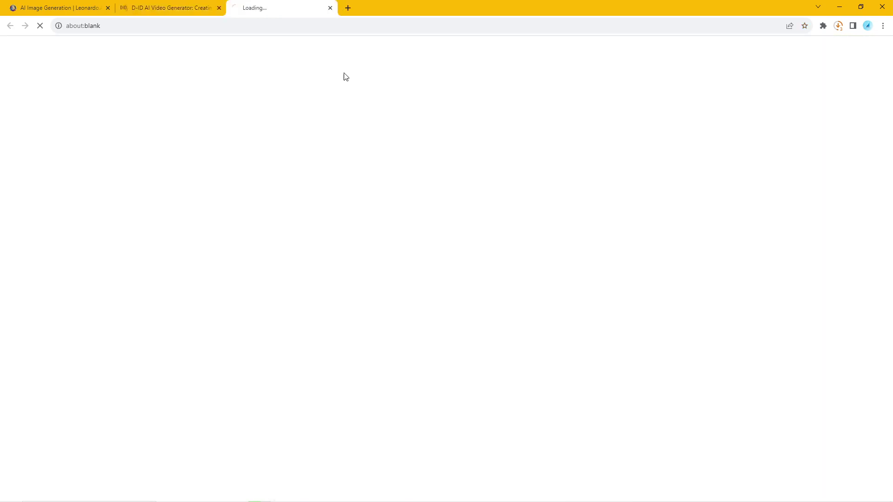
pyautogui.click(107, 8)
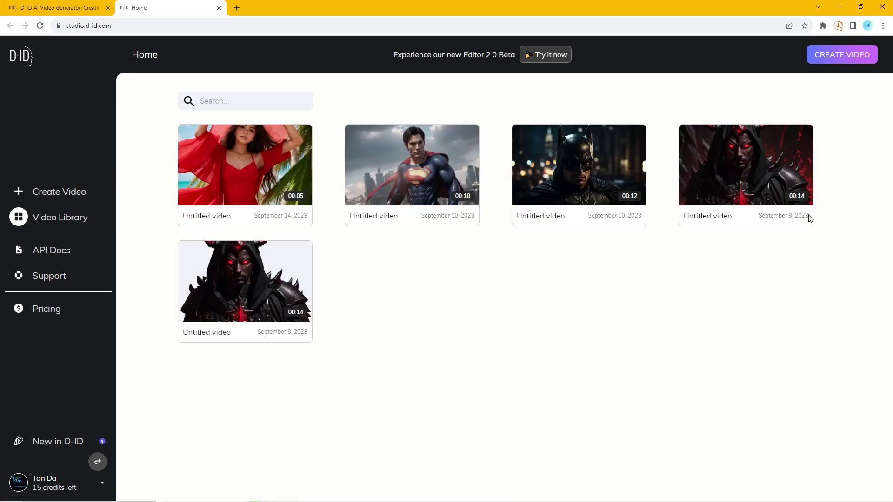
# Step: Start a new D-ID video with Girl 2.jpg as the presenter, then open a new browser tab
pyautogui.click(38, 196)
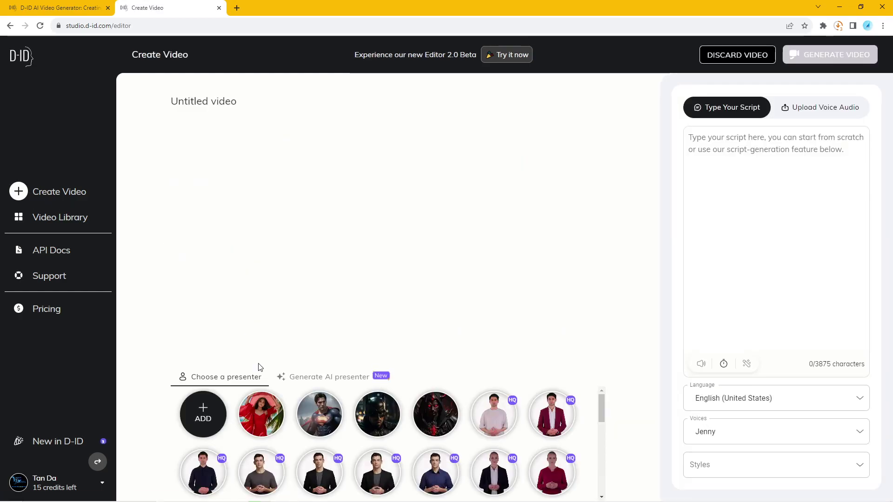
pyautogui.click(194, 413)
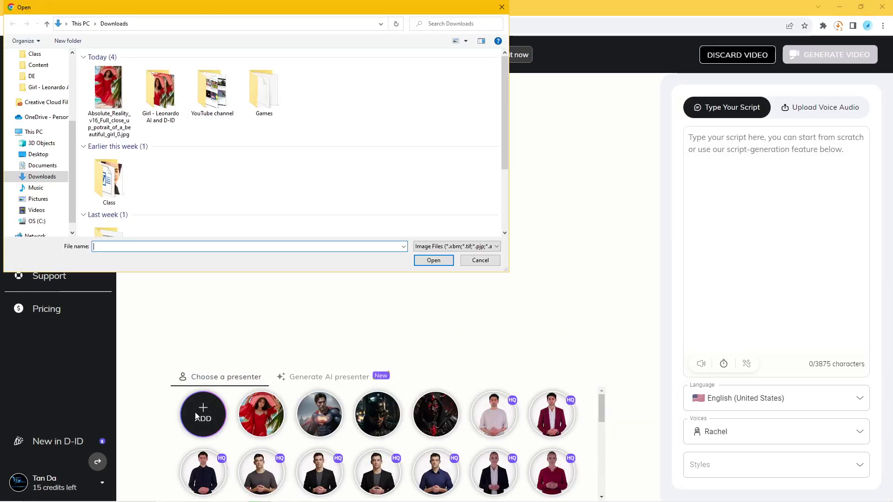
pyautogui.doubleClick(160, 90)
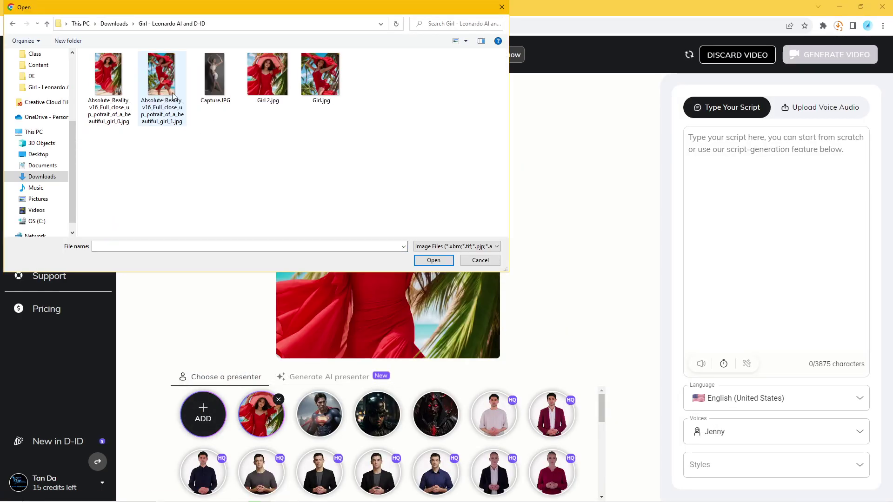
pyautogui.click(269, 85)
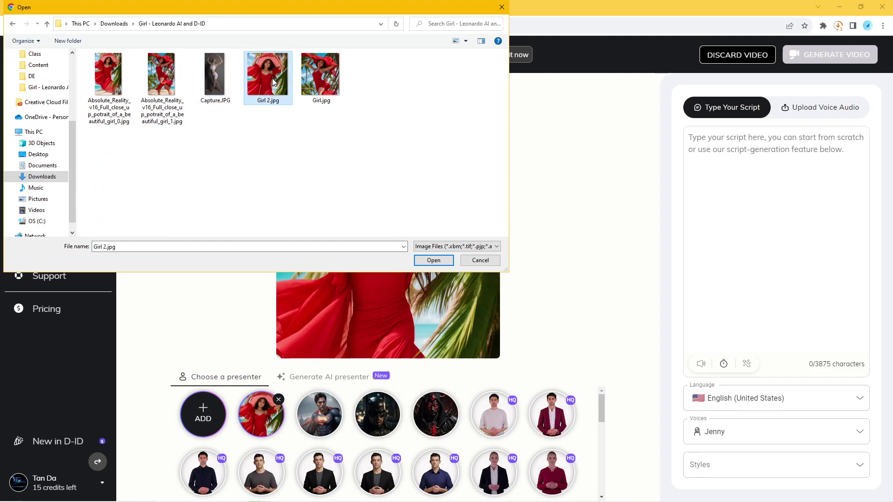
pyautogui.click(480, 260)
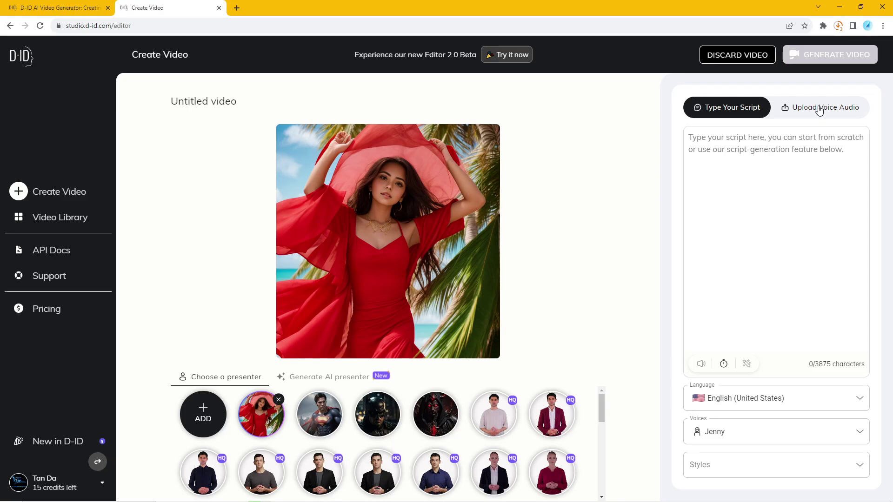
pyautogui.click(237, 7)
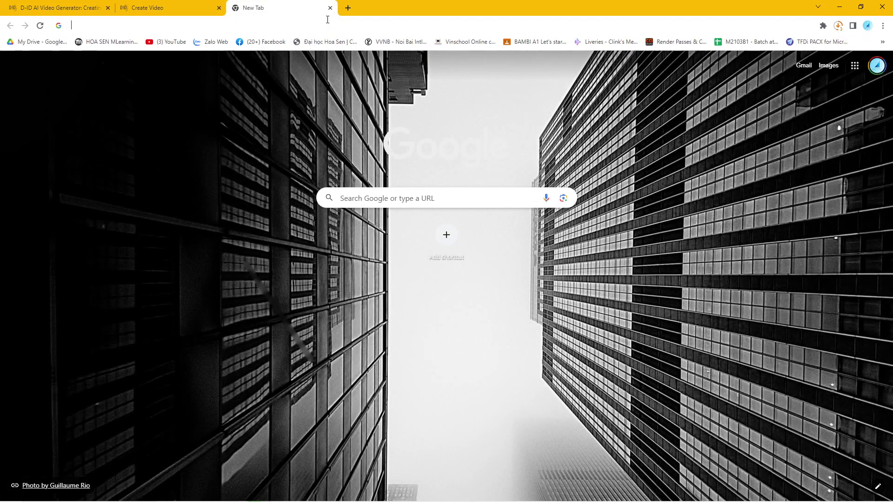
# Step: Search 'fpt ai voice', open FPT.AI's text-to-speech page, then its voicemaker.fpt.ai link
pyautogui.click(328, 25)
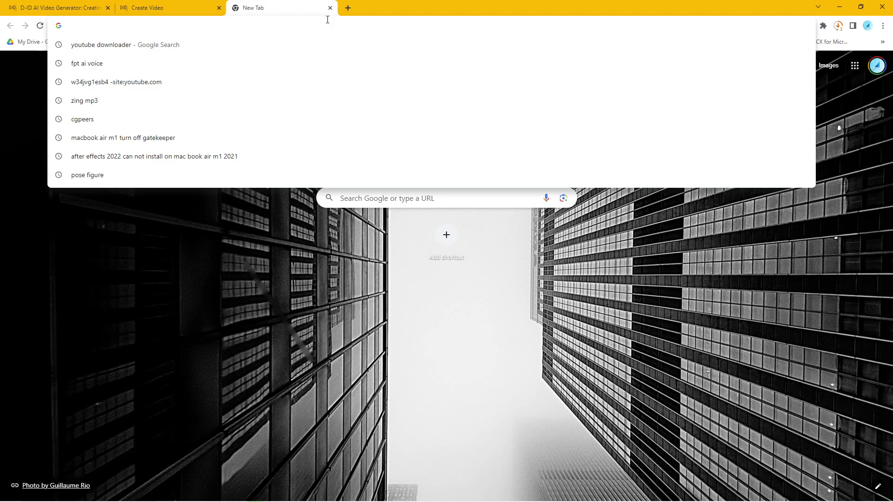
pyautogui.write('fpt ai voice')
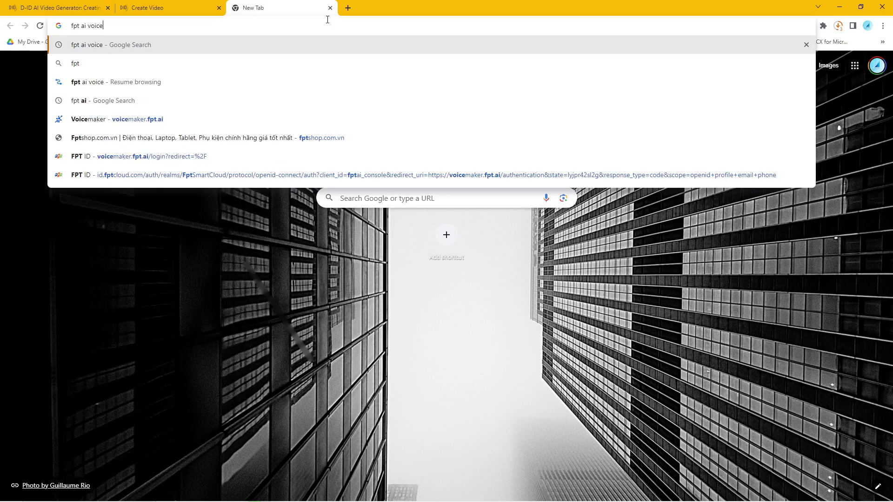
pyautogui.press('Return')
pyautogui.click(148, 152)
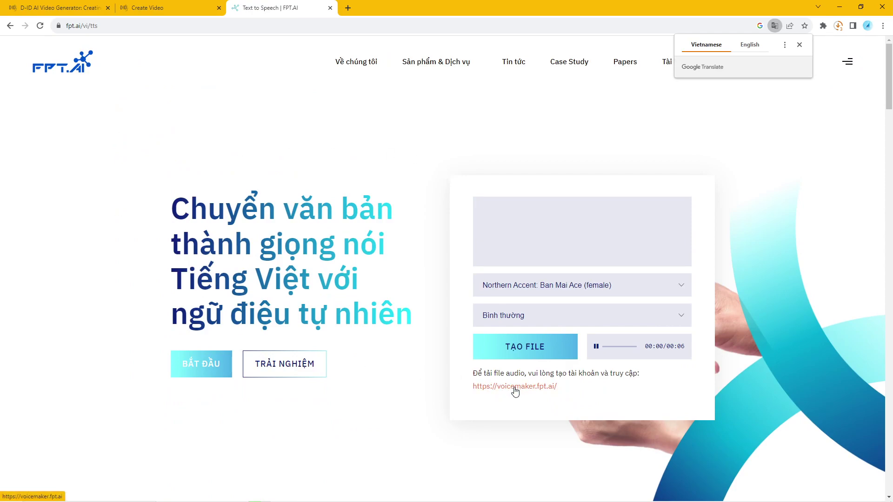
pyautogui.click(538, 389)
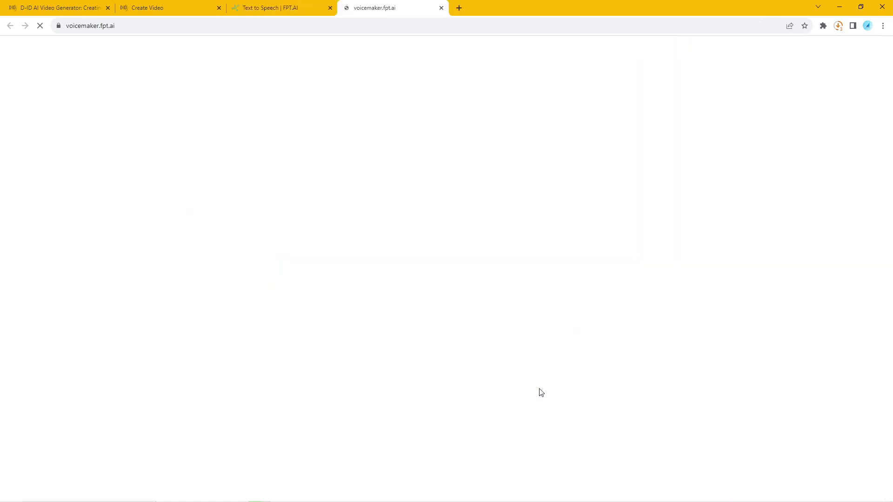
# Step: Choose the Thu Minh northern female voice and look over the greeting script text
pyautogui.click(330, 7)
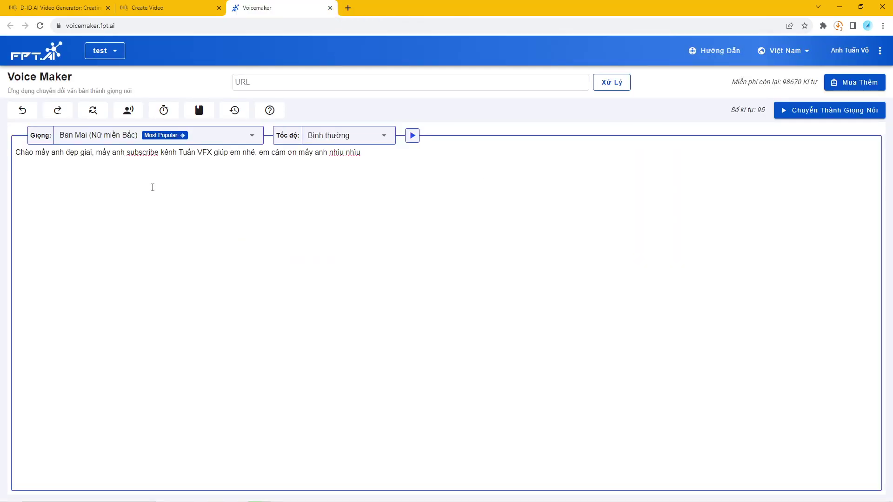
pyautogui.click(212, 140)
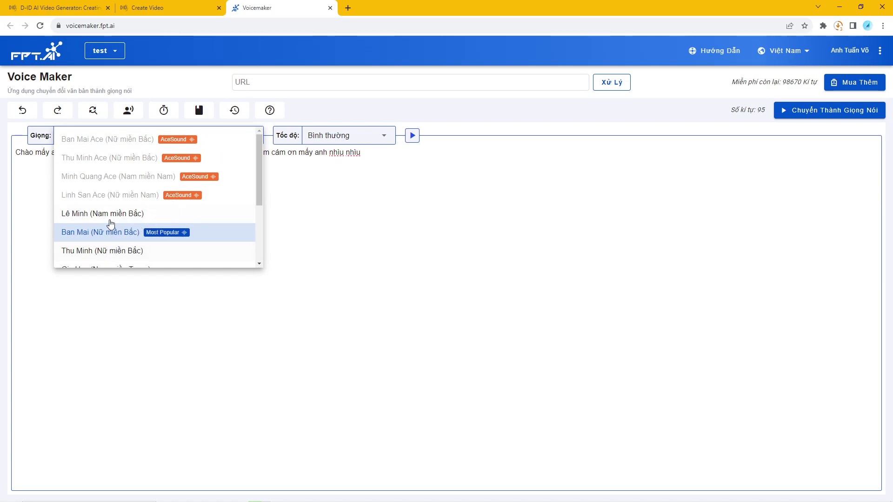
pyautogui.click(100, 254)
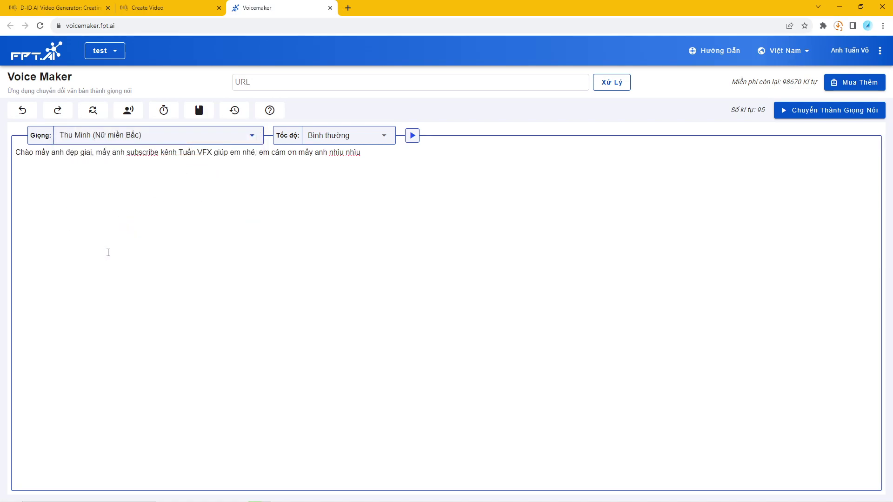
pyautogui.moveTo(385, 161)
pyautogui.mouseDown()
pyautogui.moveTo(59, 160)
pyautogui.moveTo(72, 173)
pyautogui.mouseUp()
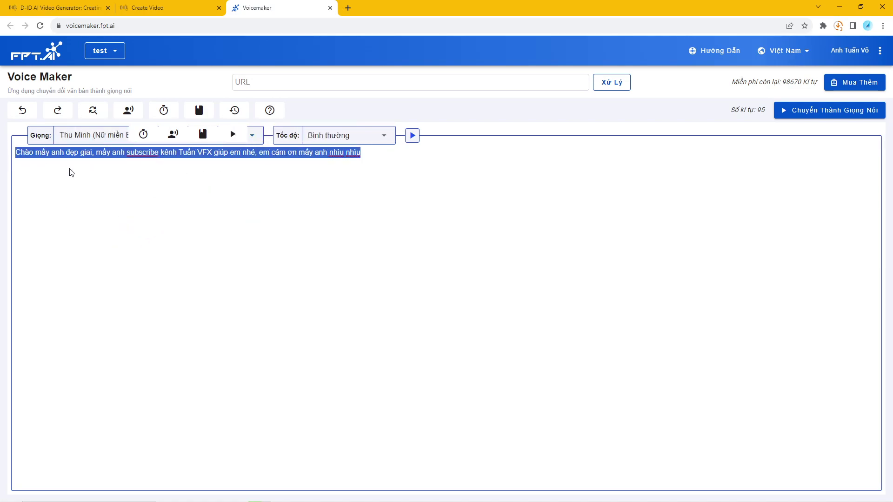
pyautogui.click(173, 191)
pyautogui.moveTo(368, 152); pyautogui.dragTo(2, 153)
pyautogui.click(274, 182)
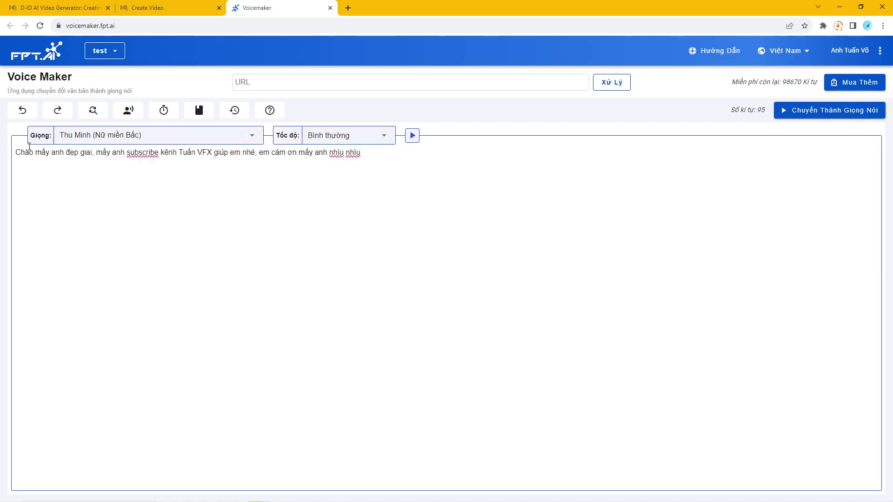
pyautogui.moveTo(30, 148); pyautogui.dragTo(211, 161)
pyautogui.click(296, 154)
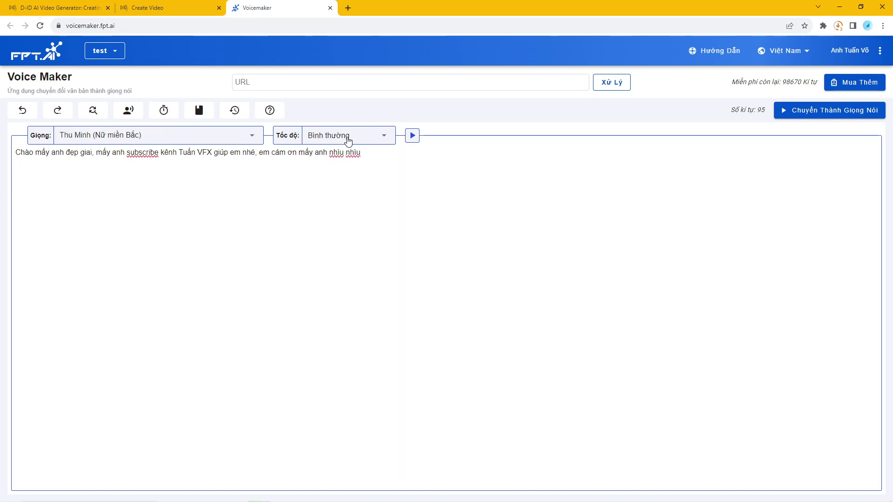
# Step: Try speech speeds 0.5 and -0.5, then set the speed back to normal
pyautogui.click(347, 140)
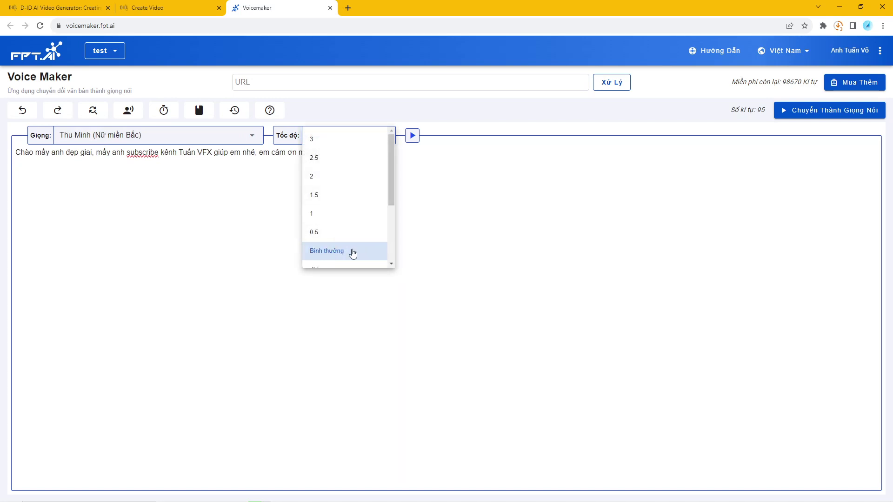
pyautogui.click(315, 232)
pyautogui.click(364, 143)
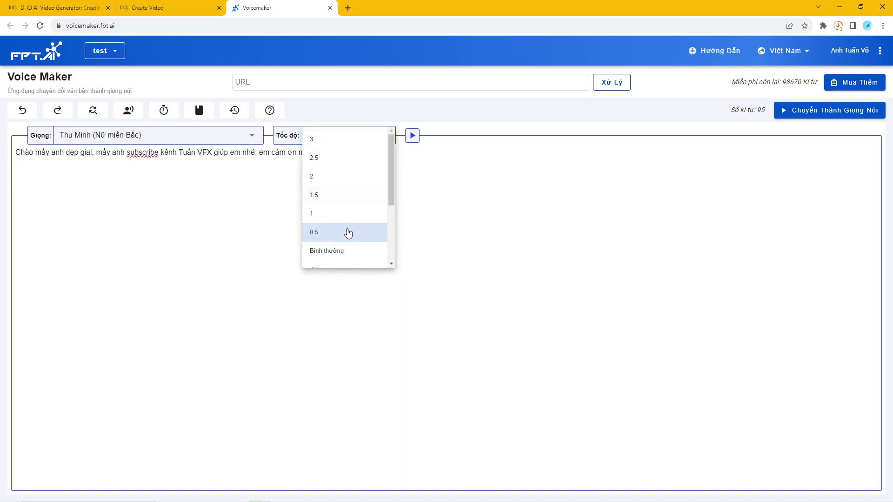
pyautogui.scroll(-2, 342, 218)
pyautogui.click(334, 181)
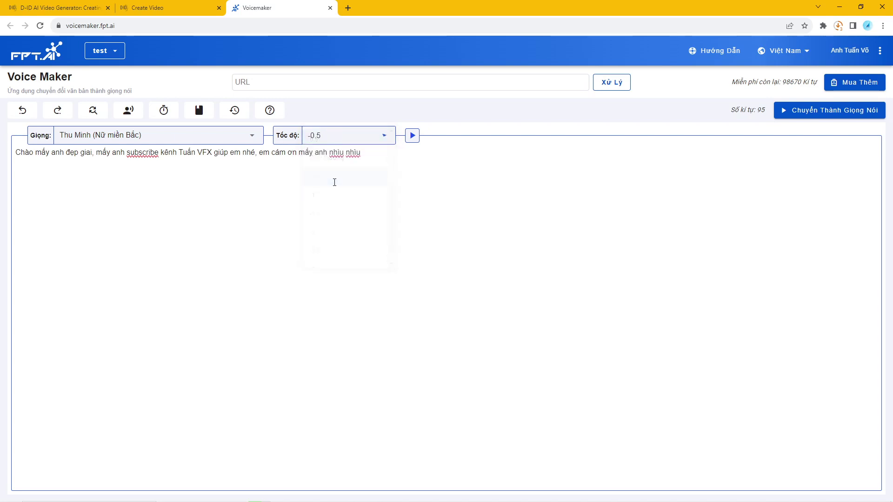
pyautogui.click(382, 145)
pyautogui.click(354, 156)
# Step: Convert the greeting to speech, play a recording, check the downloaded MP3, and close the tab
pyautogui.click(819, 114)
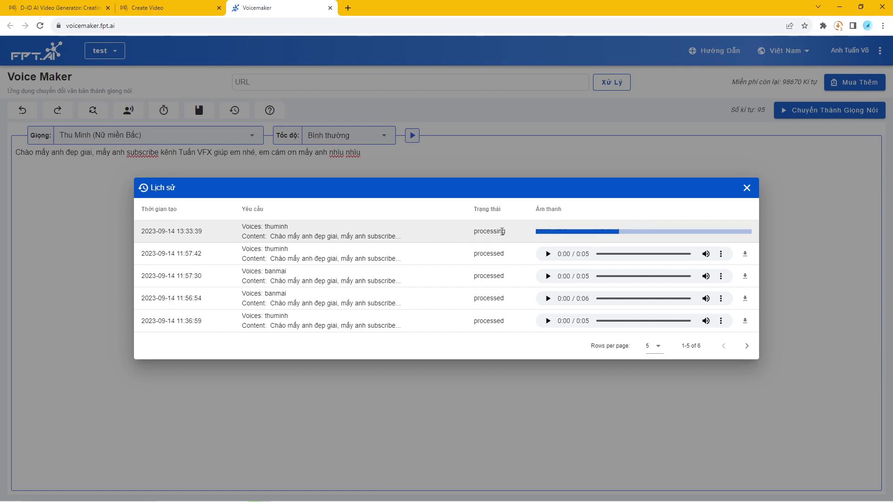
pyautogui.click(548, 255)
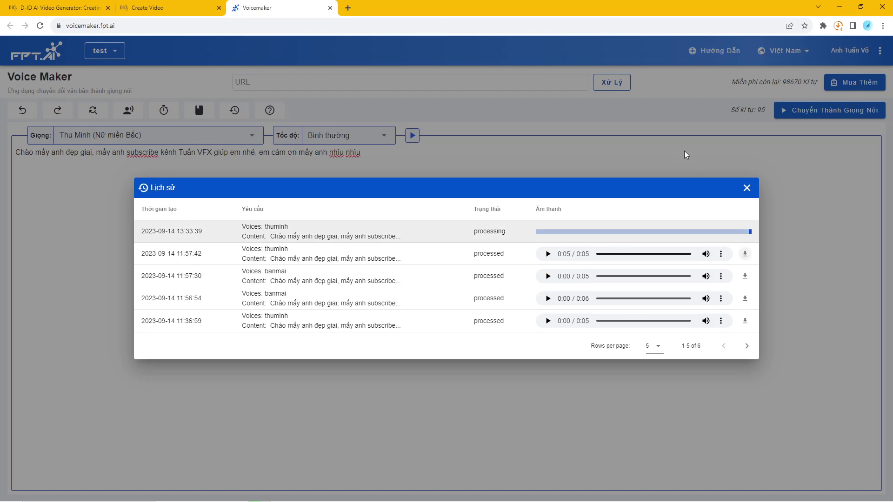
pyautogui.click(838, 25)
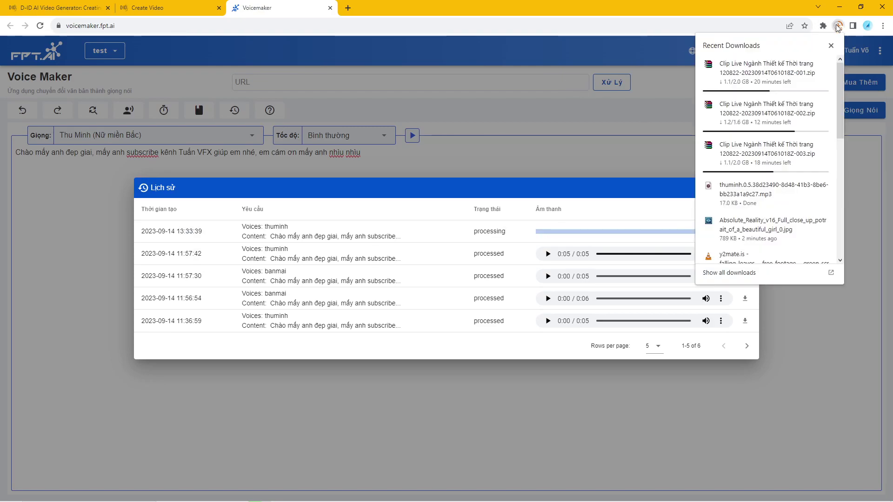
pyautogui.click(568, 156)
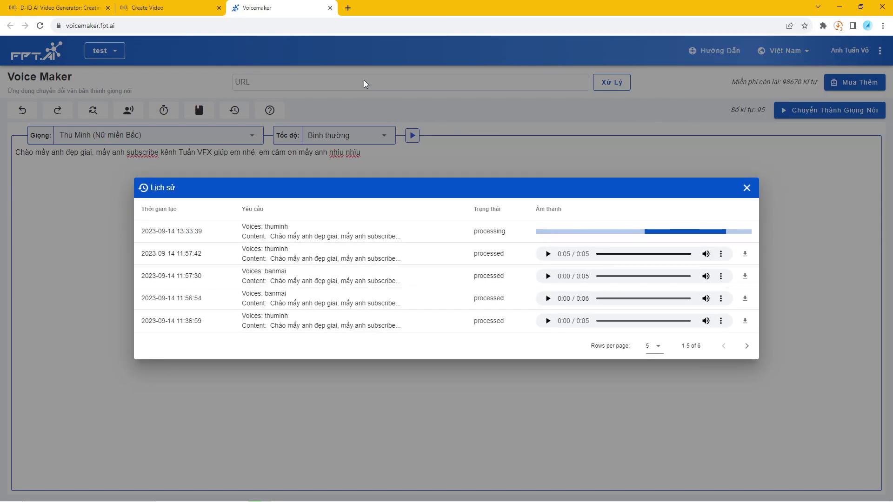
pyautogui.click(330, 8)
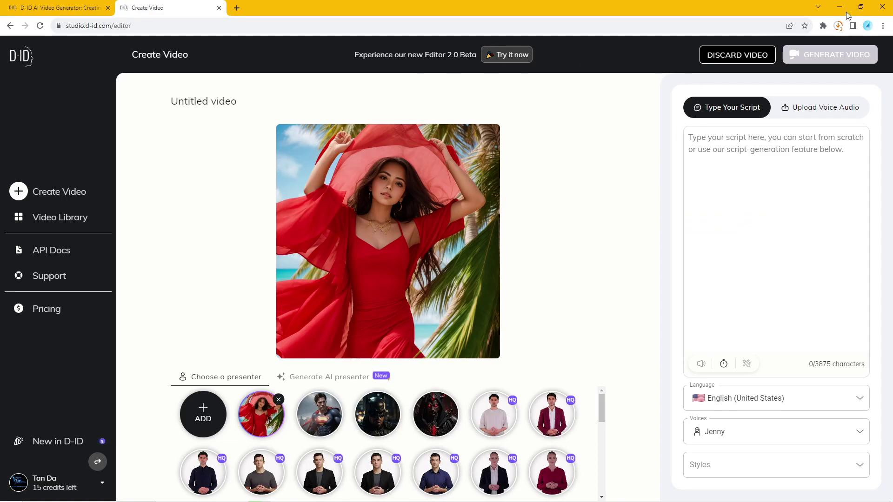
# Step: Keep the downloads running instead of quitting Chrome, and close the D-ID tabs
pyautogui.click(862, 9)
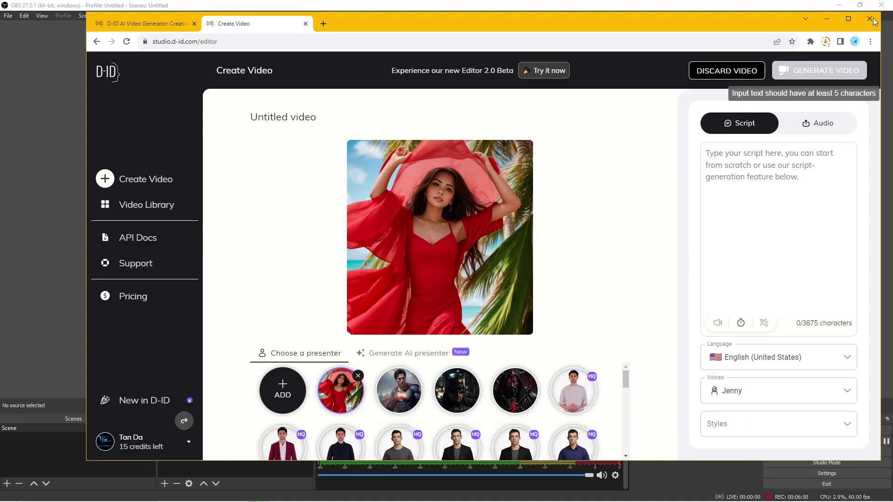
pyautogui.hotkey('alt', 'F4')
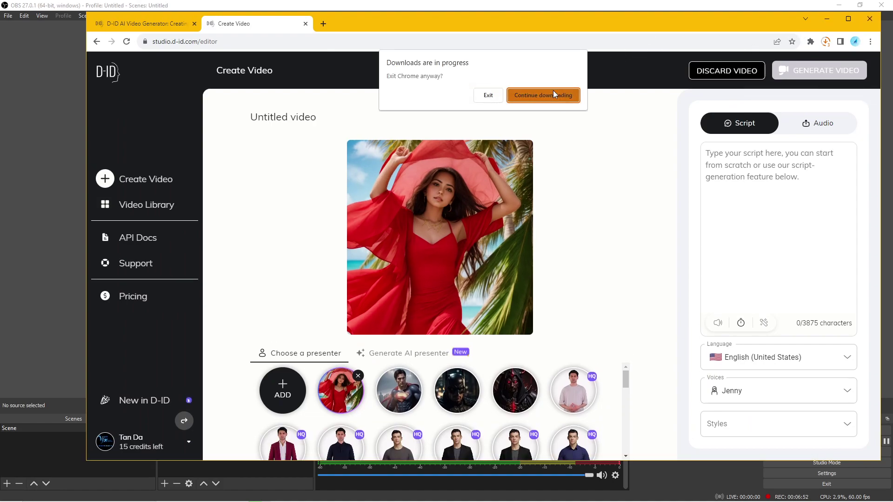
pyautogui.click(538, 94)
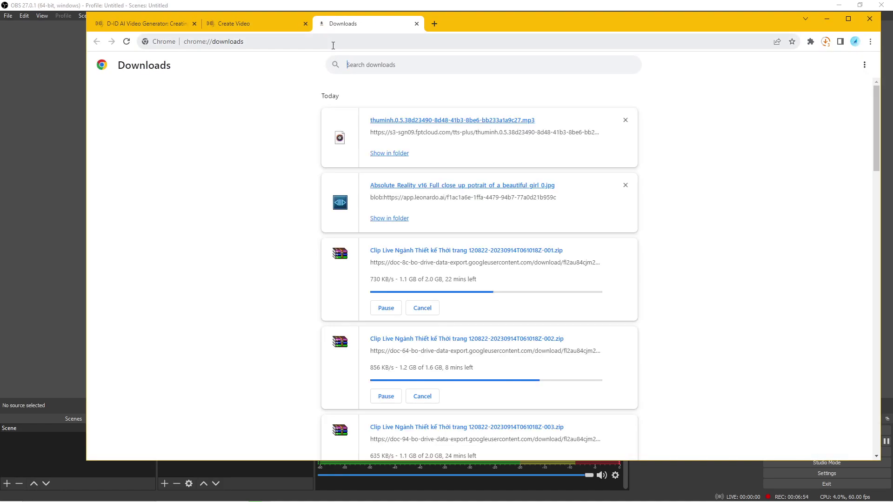
pyautogui.click(298, 27)
pyautogui.hotkey('ctrl', 'w')
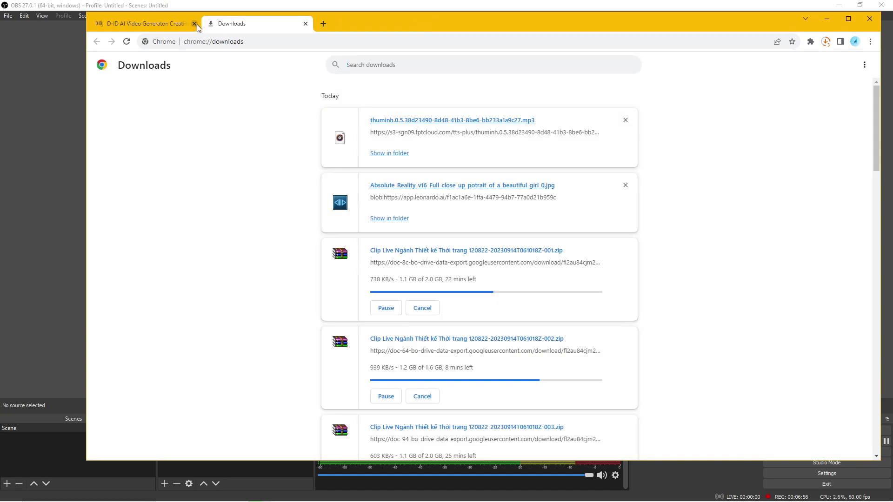
pyautogui.click(195, 23)
pyautogui.click(35, 202)
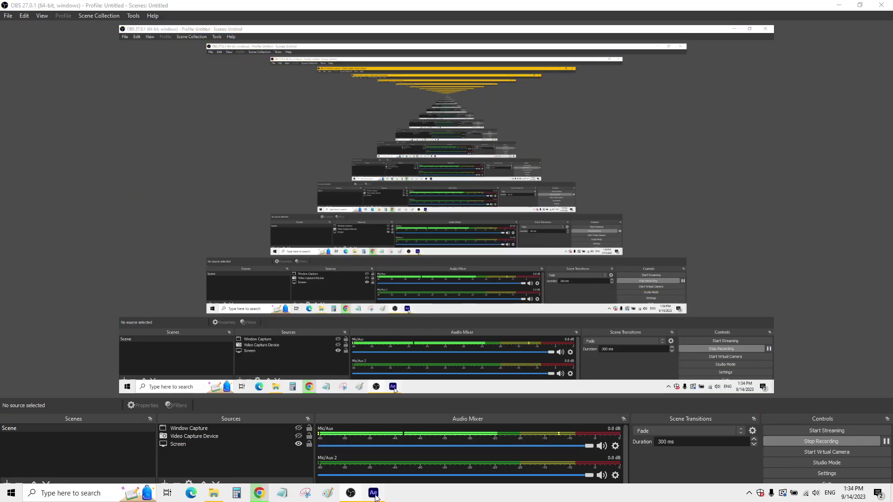
# Step: After a brief switch to After Effects, reopen d-id.com in a new tab and log in
pyautogui.click(373, 494)
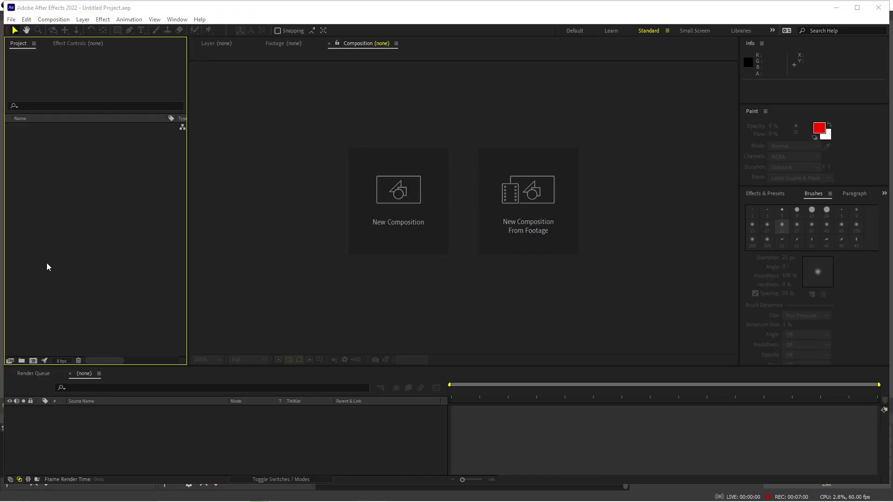
pyautogui.hotkey('ctrl', 'i')
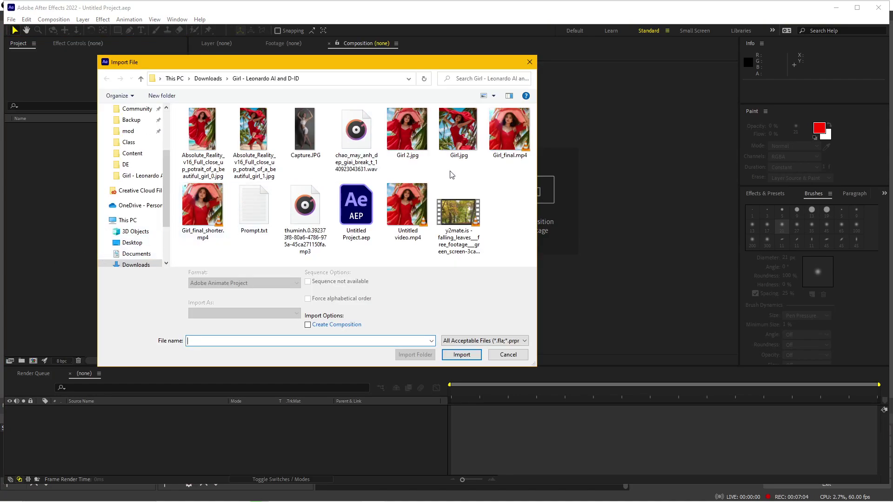
pyautogui.click(277, 497)
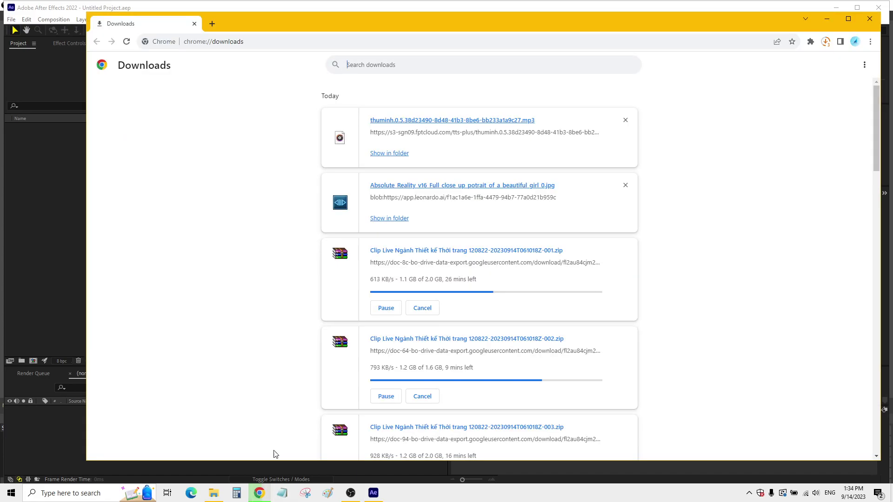
pyautogui.click(212, 23)
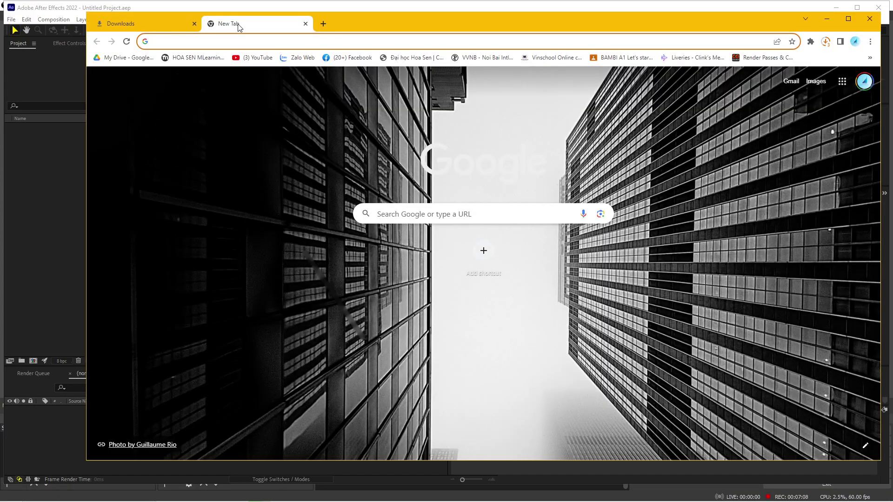
pyautogui.write('d-id')
pyautogui.press('Return')
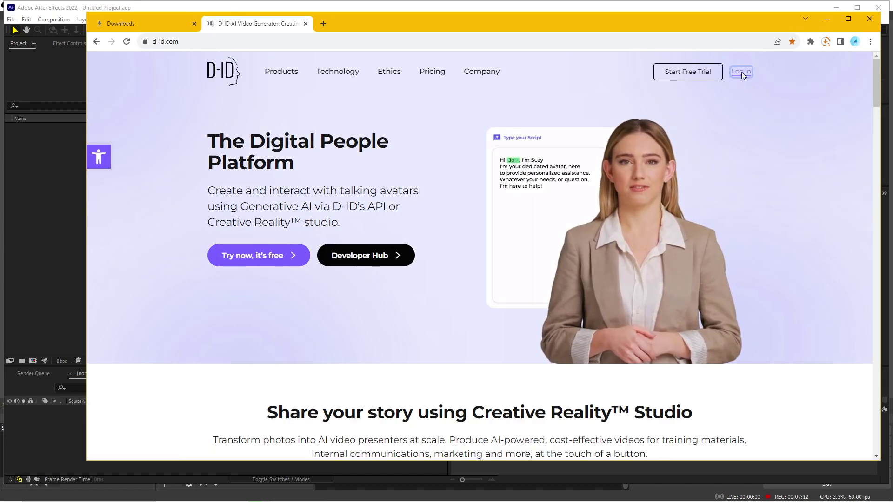
pyautogui.click(742, 71)
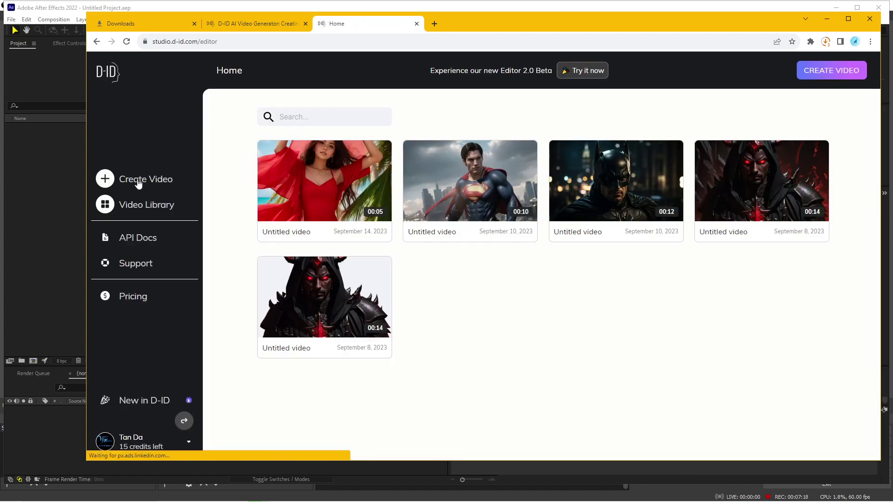
# Step: Start a new video with the red-dress presenter and upload the thuminh voice MP3 as audio
pyautogui.click(138, 183)
pyautogui.click(337, 399)
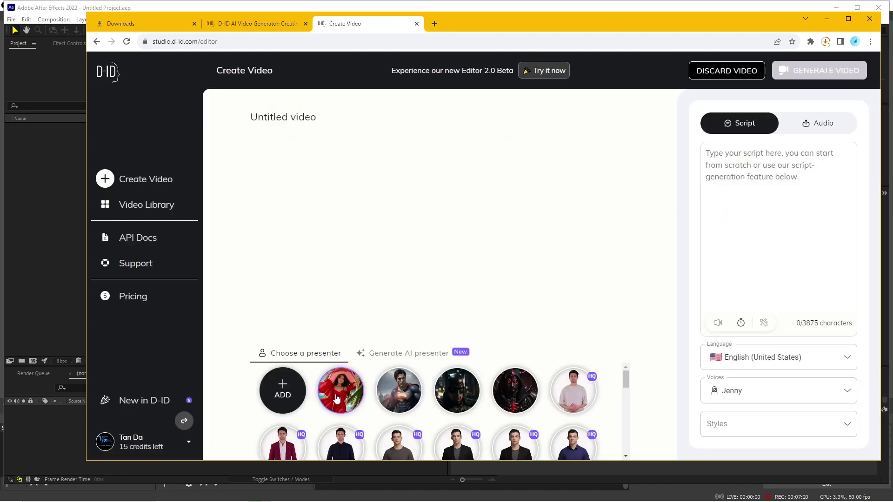
pyautogui.click(837, 130)
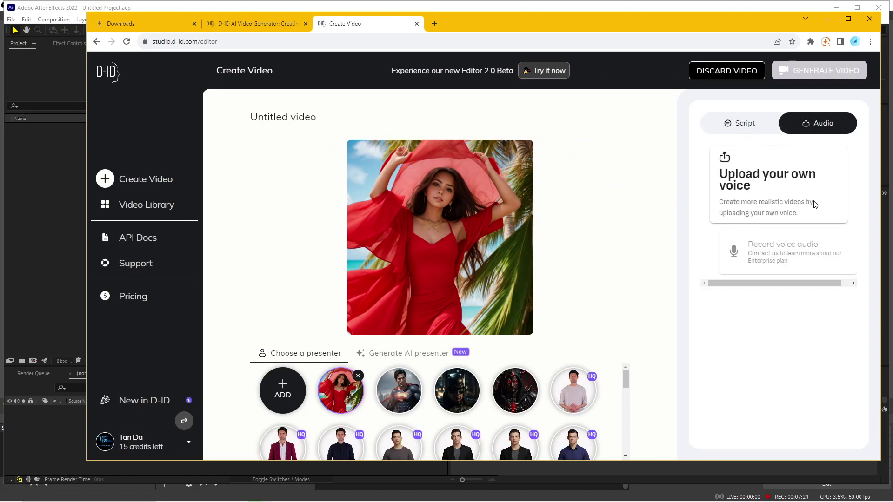
pyautogui.click(766, 178)
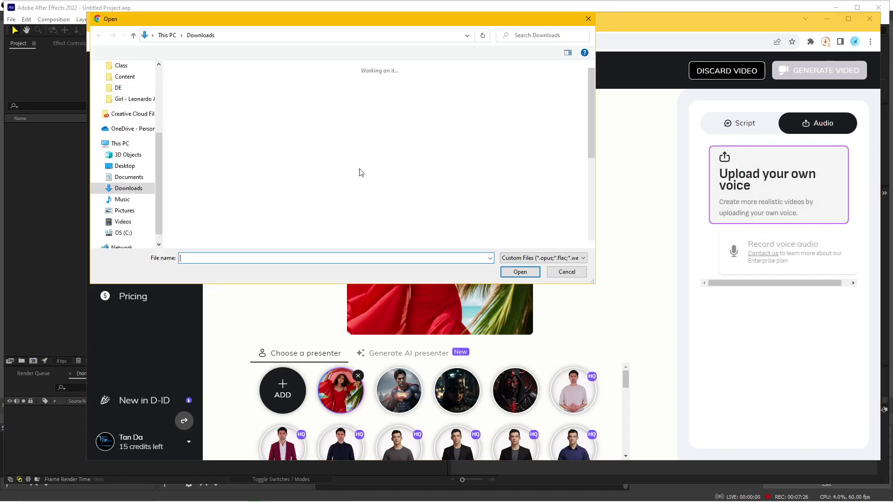
pyautogui.click(196, 115)
pyautogui.doubleClick(195, 114)
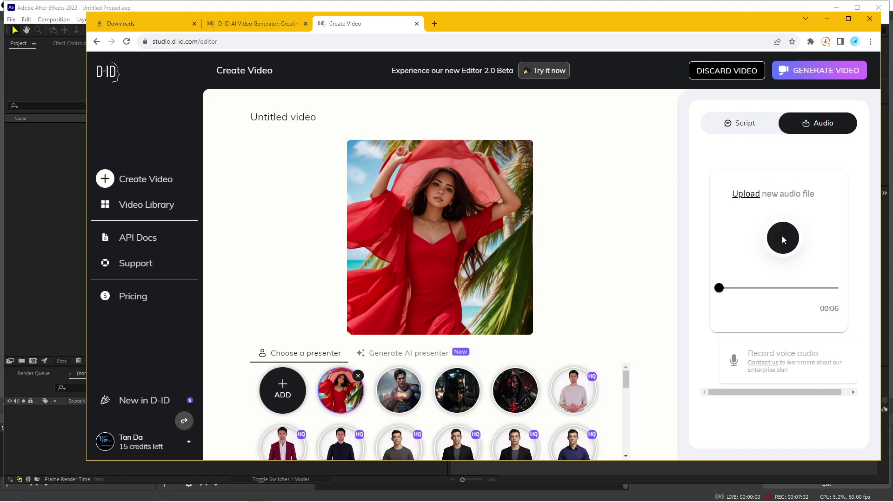
# Step: Generate the talking video, then close both D-ID tabs
pyautogui.click(818, 72)
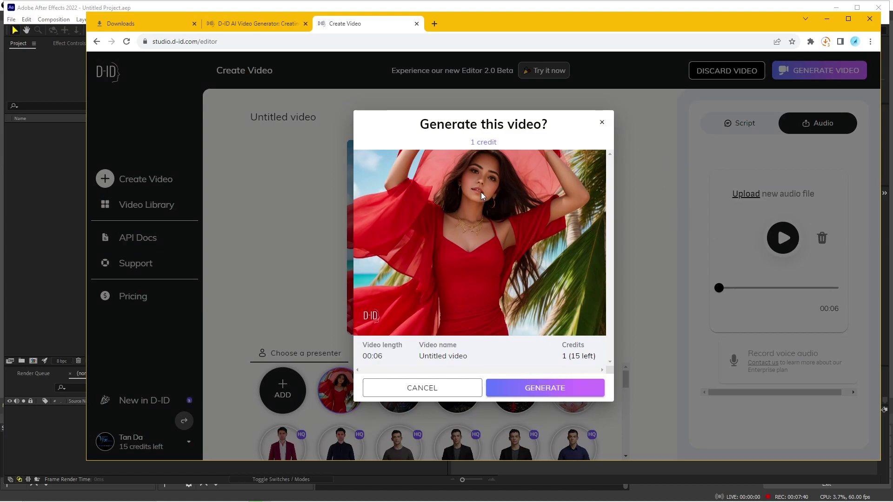
pyautogui.click(416, 24)
pyautogui.click(305, 24)
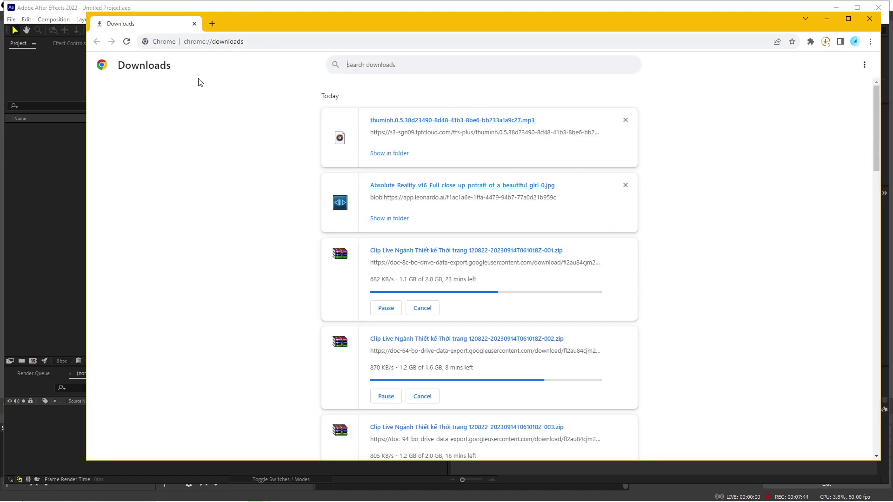
# Step: Import Untitled video.mp4, make a composition from it, and preview the footage
pyautogui.click(827, 18)
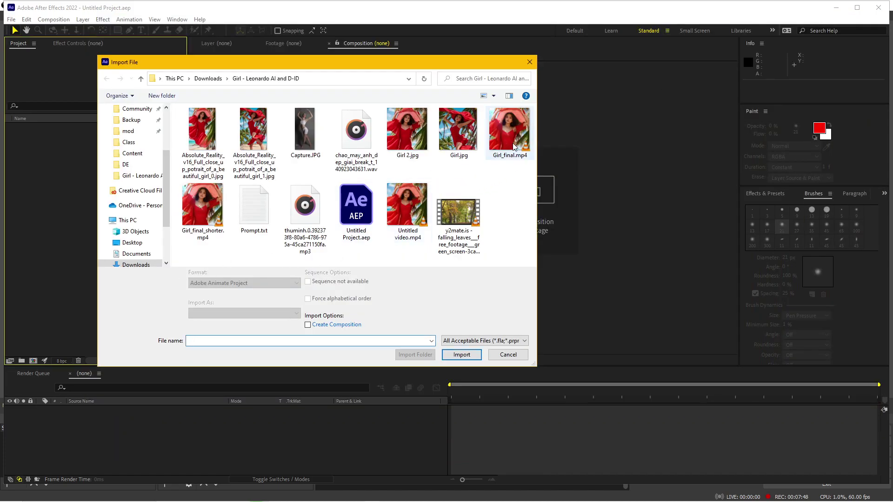
pyautogui.doubleClick(403, 208)
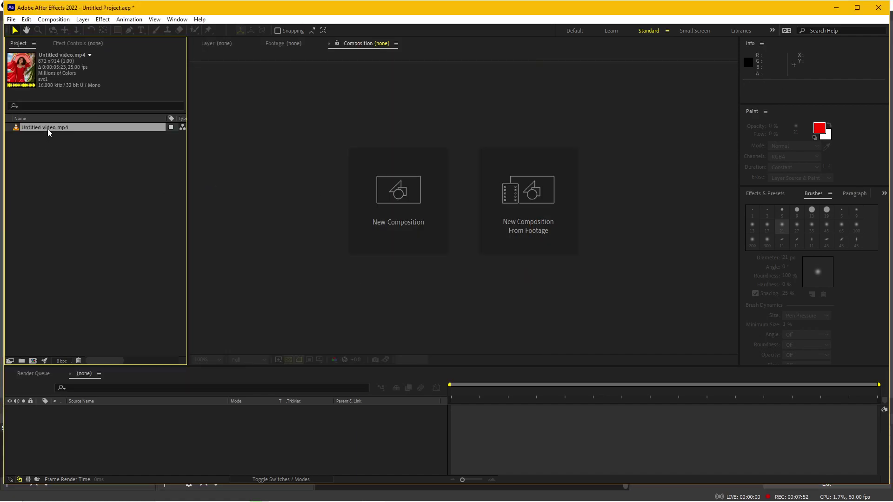
pyautogui.moveTo(47, 128); pyautogui.dragTo(32, 362)
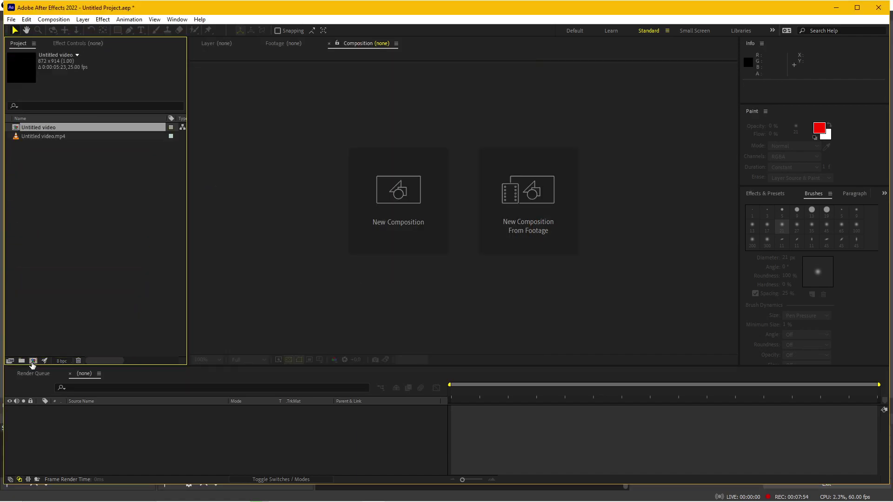
pyautogui.moveTo(467, 391); pyautogui.dragTo(687, 408)
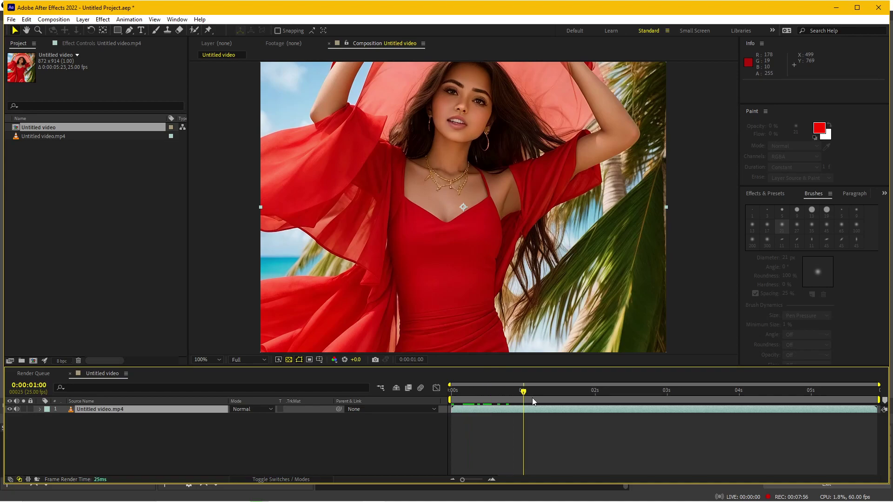
pyautogui.press('space')
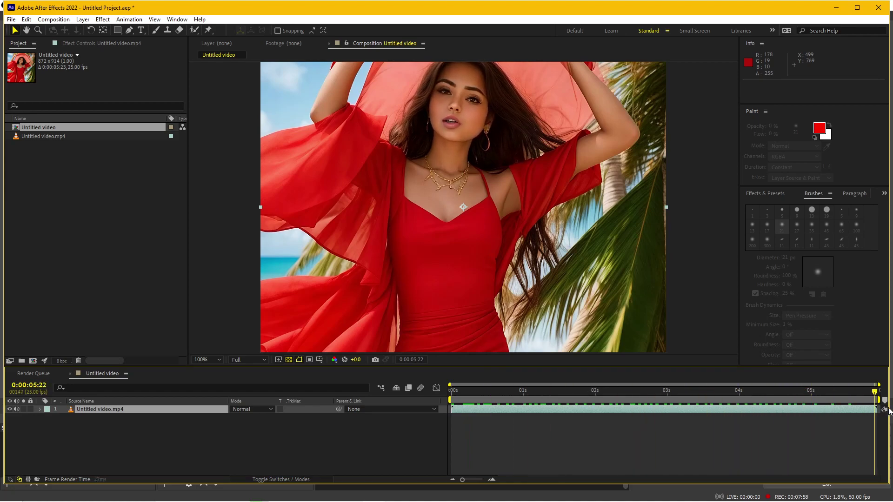
# Step: At 50% viewer zoom, scale the video layer to about 114% so the watermark is cropped
pyautogui.press(',')
pyautogui.press(',')
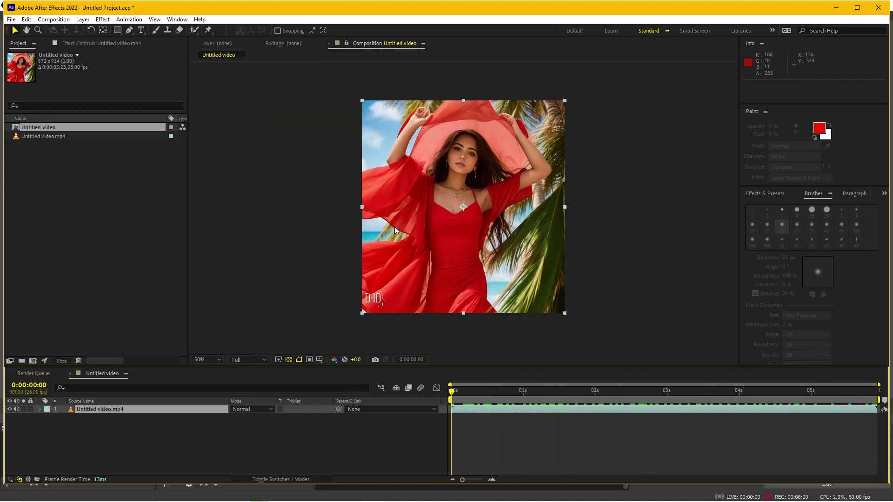
pyautogui.scroll(3, 420, 236)
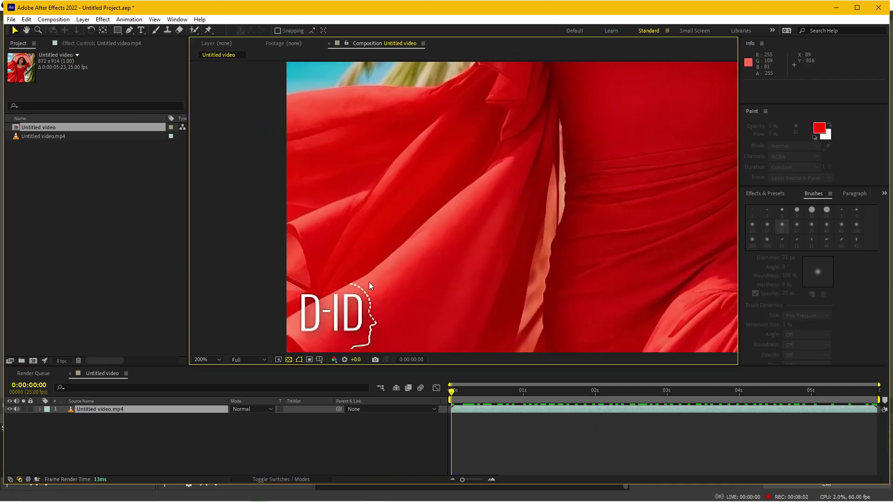
pyautogui.scroll(-3, 366, 283)
pyautogui.scroll(3, 479, 230)
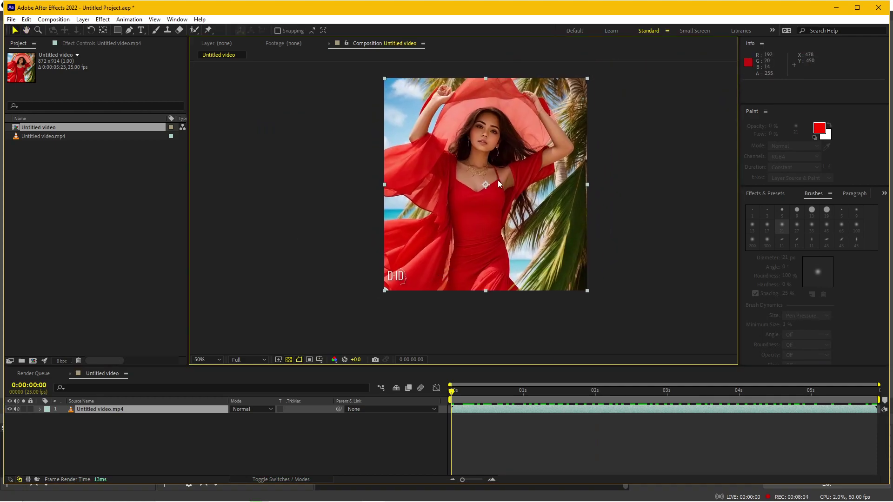
pyautogui.moveTo(587, 79)
pyautogui.mouseDown()
pyautogui.moveTo(601, 67)
pyautogui.moveTo(584, 101)
pyautogui.mouseUp()
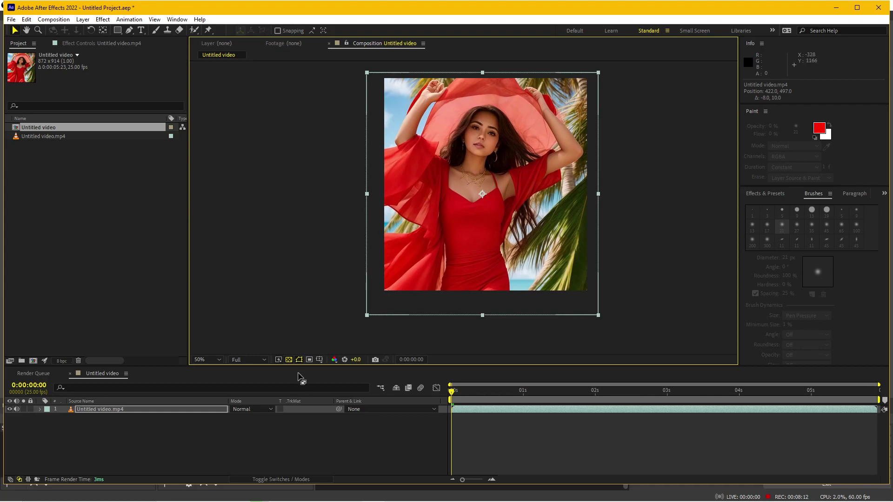
pyautogui.click(119, 412)
pyautogui.moveTo(451, 390); pyautogui.dragTo(419, 406)
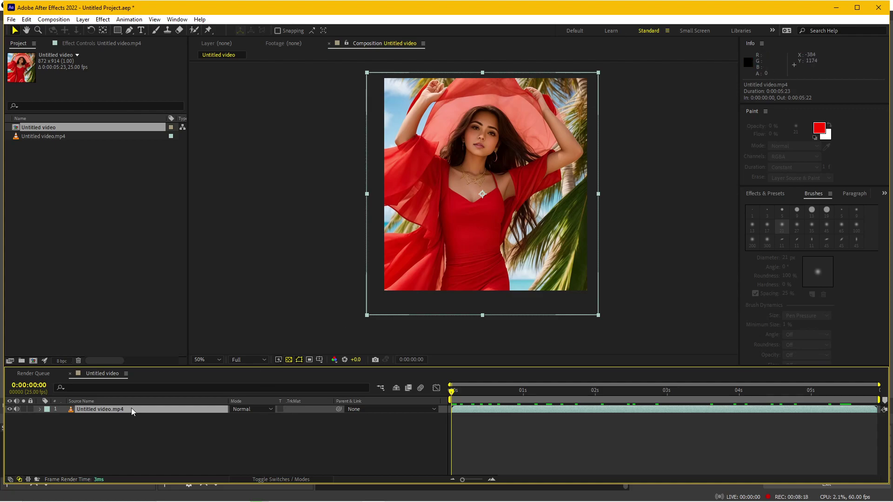
# Step: Keyframe the layer's Scale from 114.2% at the start to 127.2% at the end
pyautogui.press('s')
pyautogui.click(63, 417)
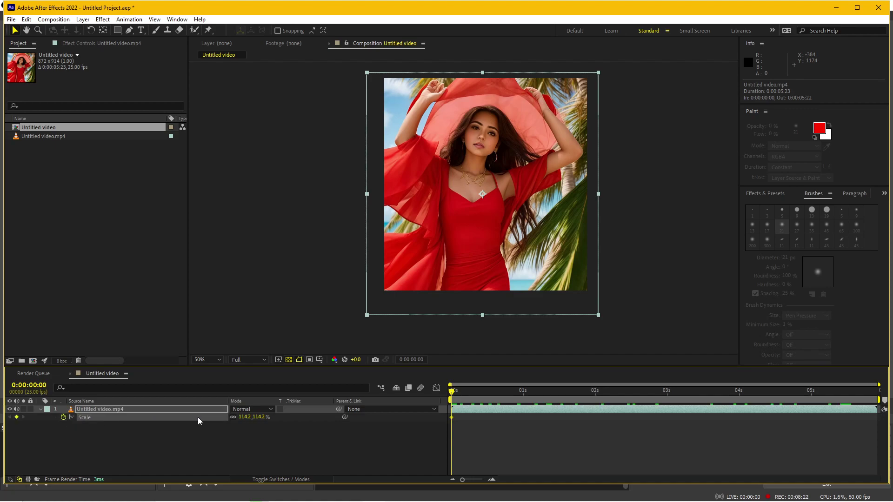
pyautogui.click(456, 391)
pyautogui.click(453, 392)
pyautogui.moveTo(796, 396); pyautogui.dragTo(875, 391)
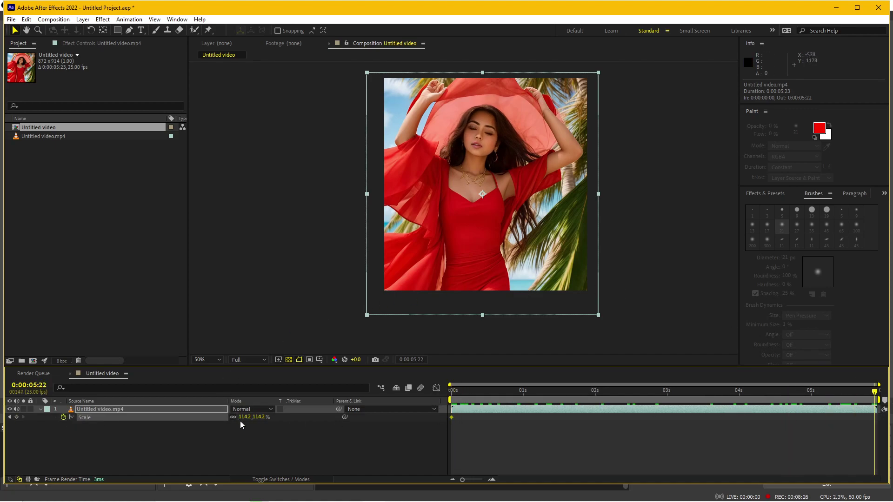
pyautogui.moveTo(243, 420); pyautogui.dragTo(247, 417)
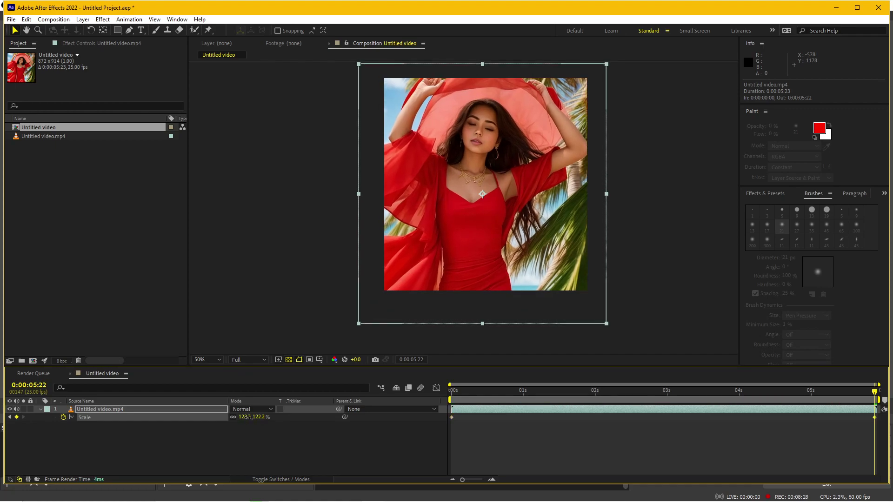
pyautogui.press('space')
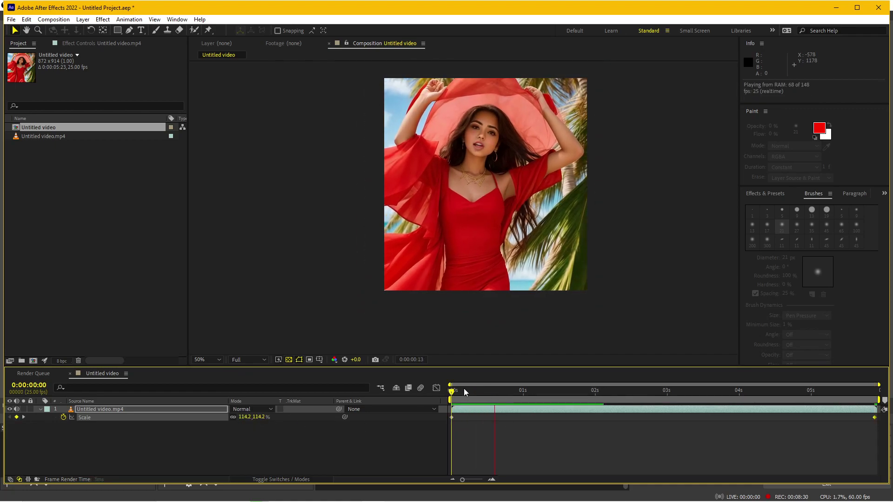
pyautogui.press('space')
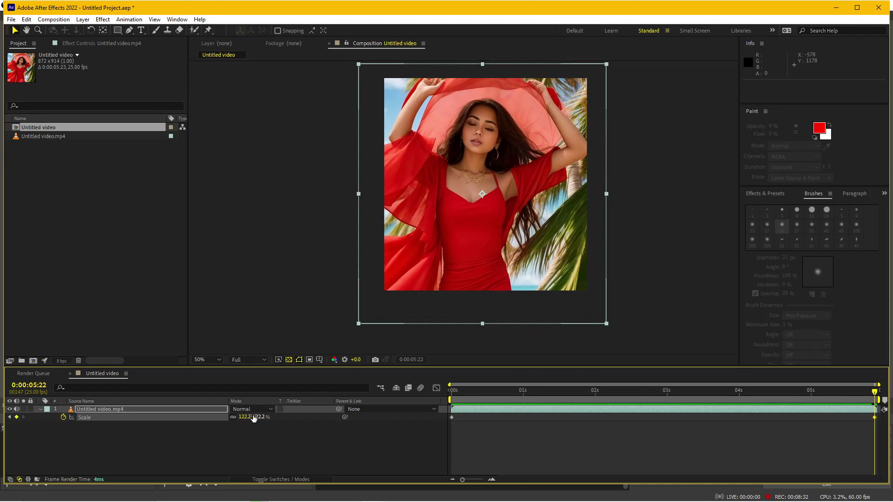
pyautogui.moveTo(249, 417); pyautogui.dragTo(254, 417)
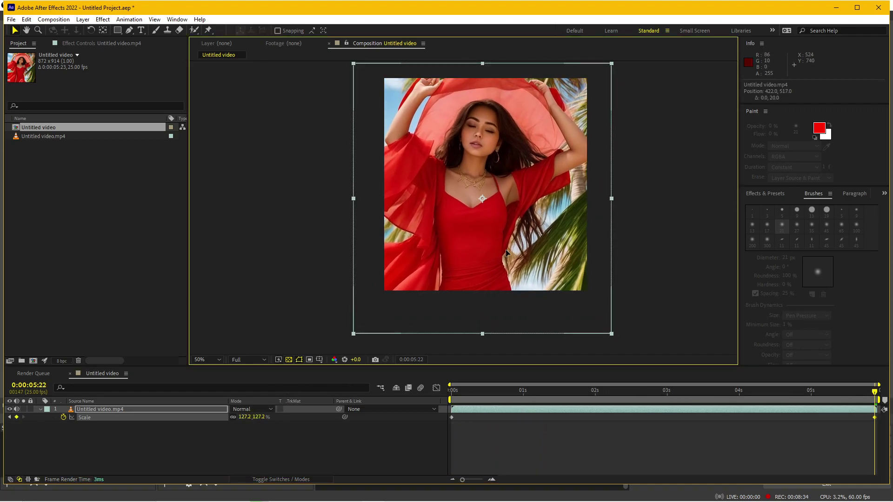
# Step: Nudge the zoomed video's position, review the animation, and start a new solid
pyautogui.moveTo(507, 248); pyautogui.dragTo(508, 256)
pyautogui.press('space')
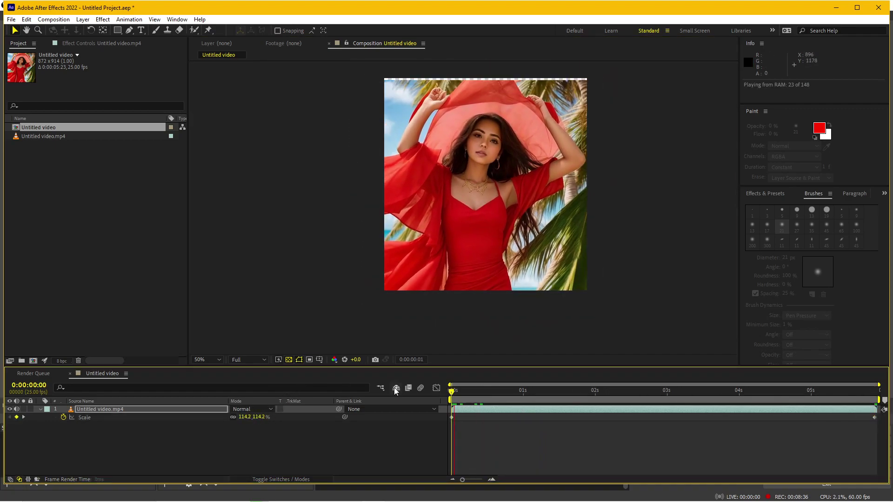
pyautogui.press('space')
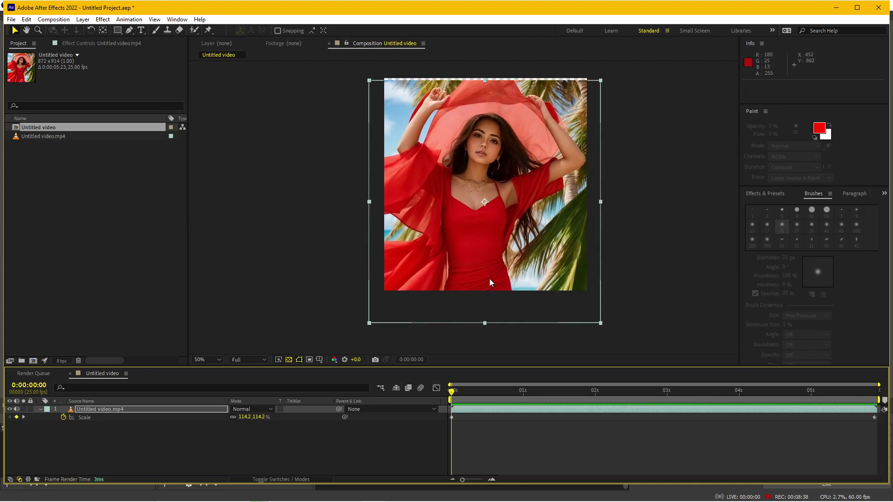
pyautogui.moveTo(488, 279); pyautogui.dragTo(489, 277)
pyautogui.moveTo(466, 389)
pyautogui.mouseDown()
pyautogui.moveTo(619, 406)
pyautogui.moveTo(487, 387)
pyautogui.moveTo(736, 400)
pyautogui.mouseUp()
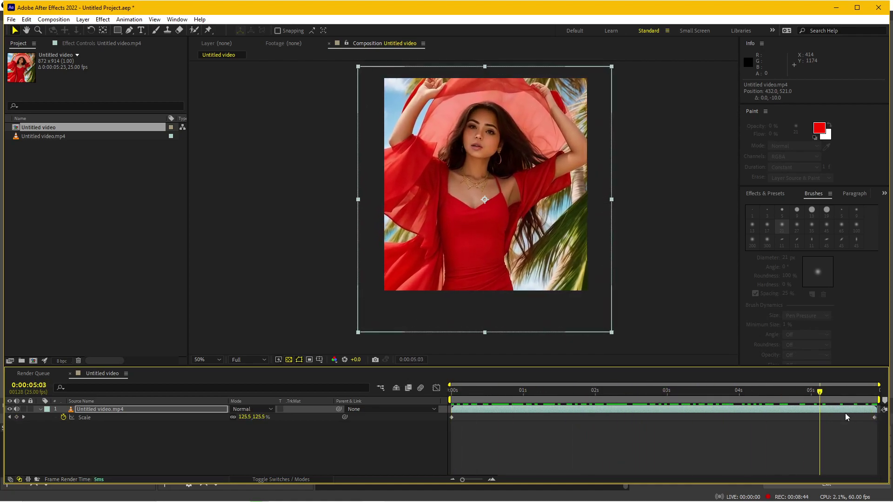
pyautogui.press('Home')
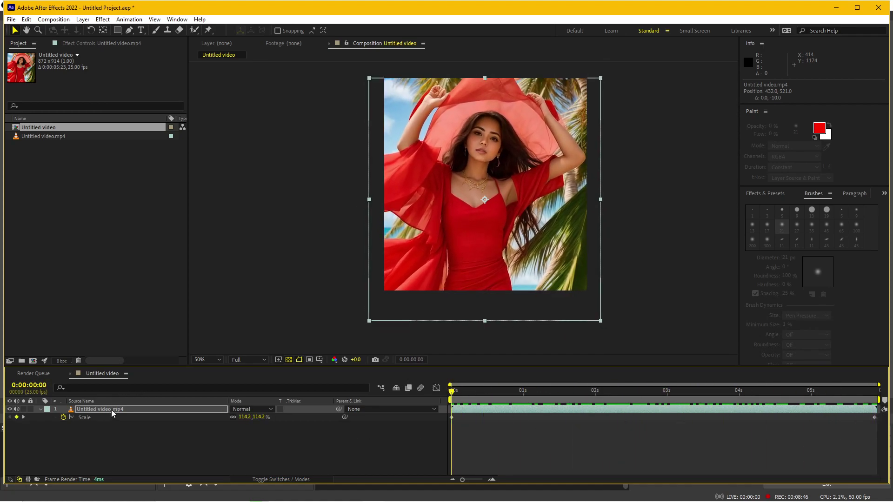
pyautogui.click(111, 409)
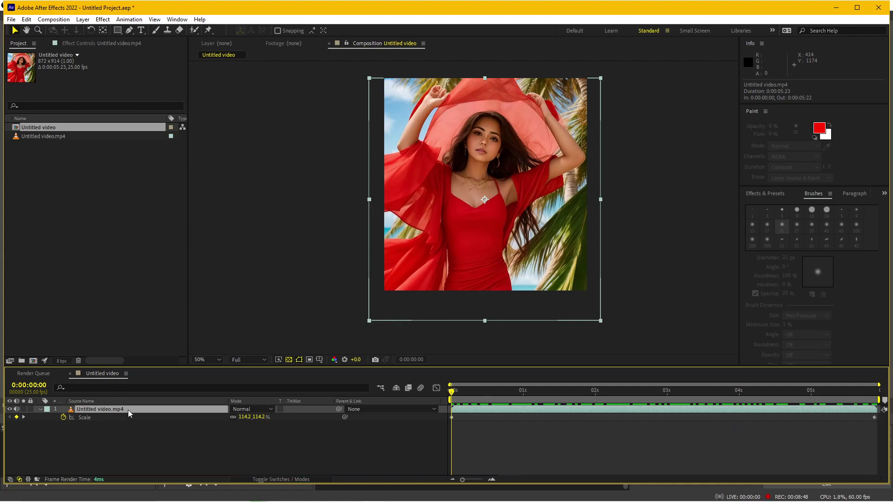
pyautogui.hotkey('ctrl', 'y')
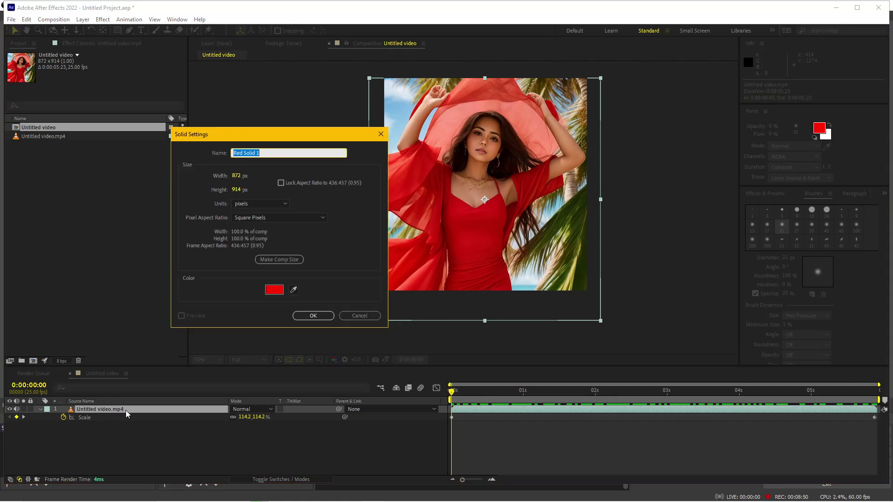
# Step: Name the solid 'OF', apply Optical Flares, and set its blending mode to Add
pyautogui.write('OF')
pyautogui.press('Return')
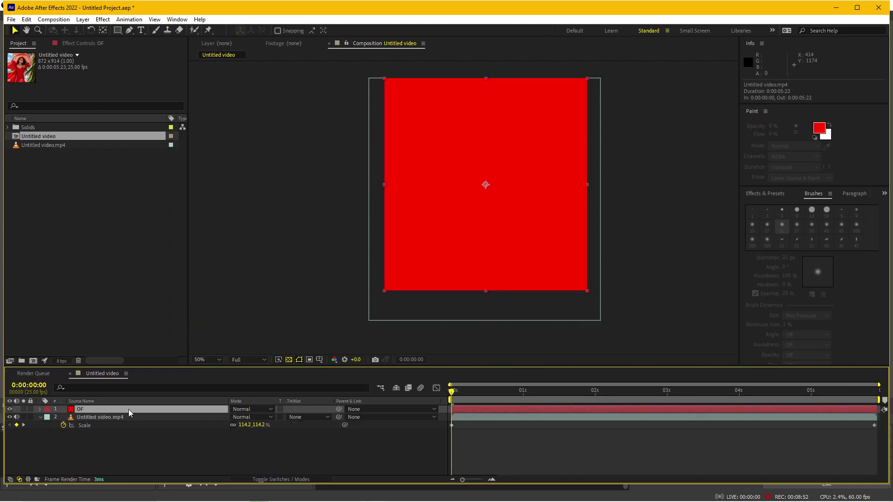
pyautogui.click(102, 19)
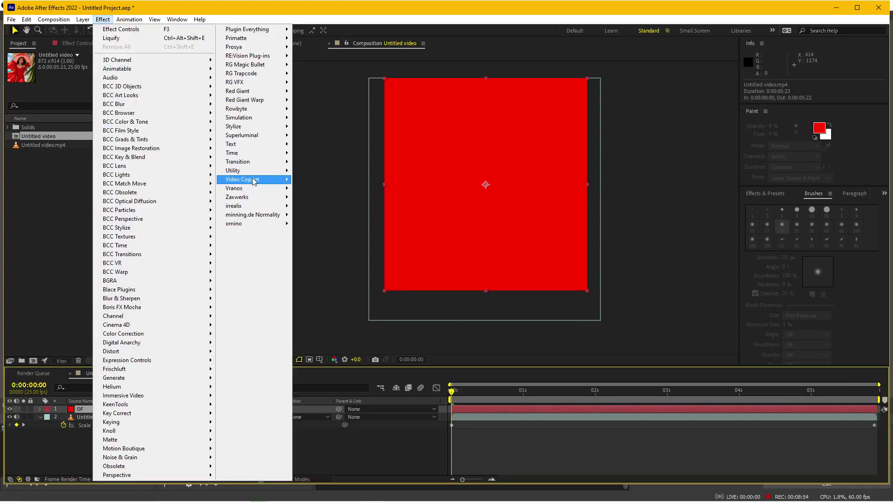
pyautogui.moveTo(253, 180)
pyautogui.click(328, 202)
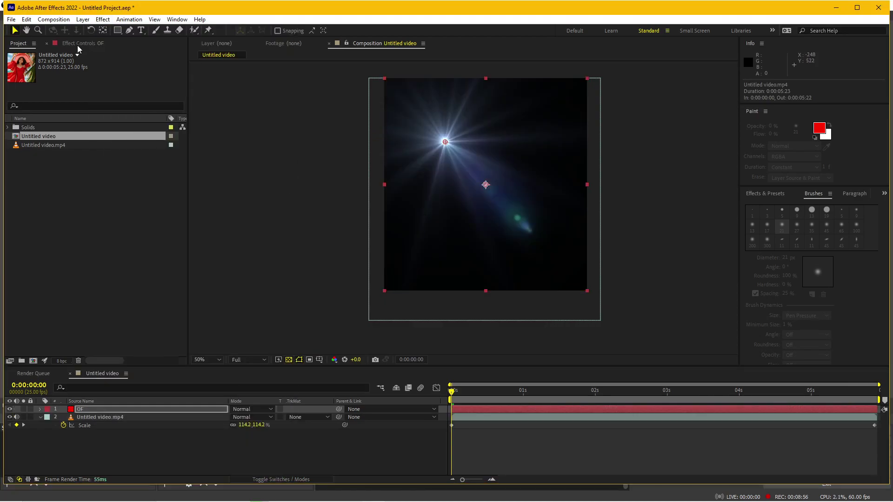
pyautogui.click(78, 45)
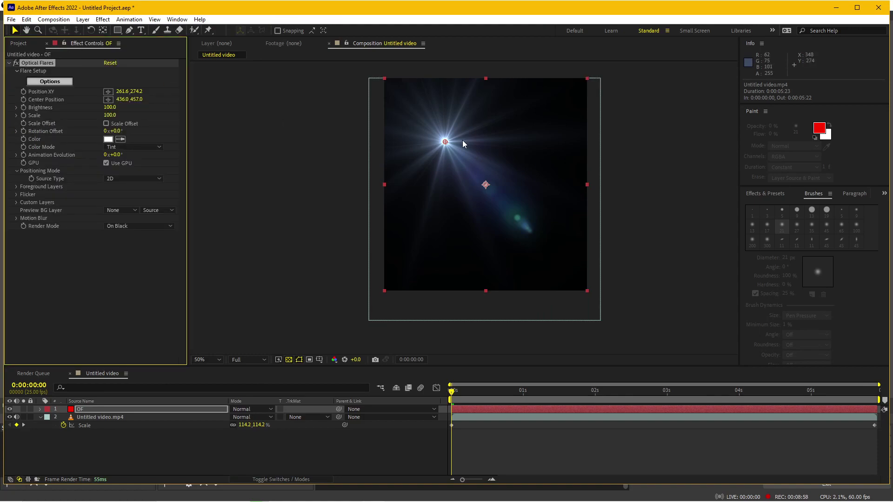
pyautogui.hotkey('shift', '-')
pyautogui.hotkey('shift', '-')
pyautogui.hotkey('shift', '-')
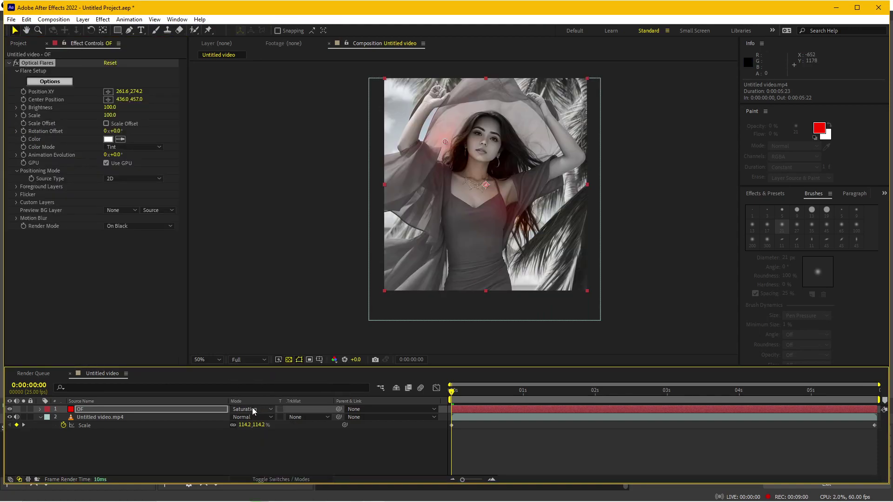
pyautogui.click(253, 409)
pyautogui.click(288, 191)
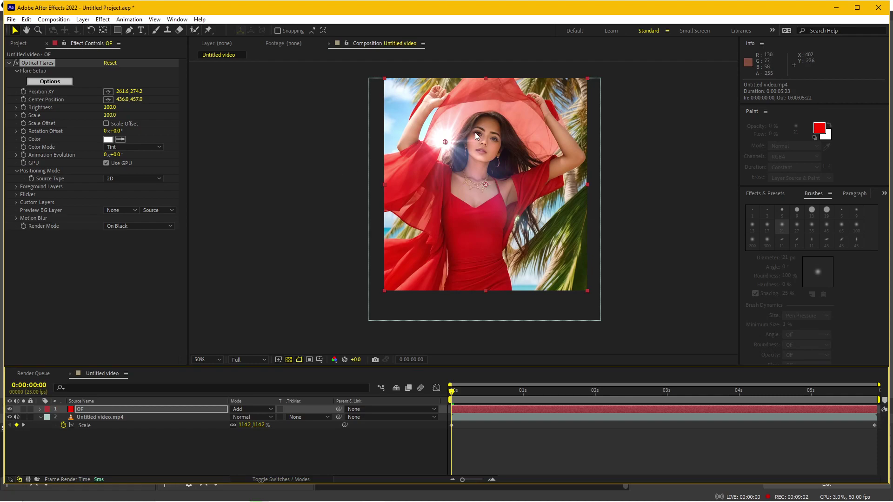
# Step: Place the flare centre at 108, 408 in the lower left and expand the Flicker settings
pyautogui.moveTo(445, 141); pyautogui.dragTo(384, 79)
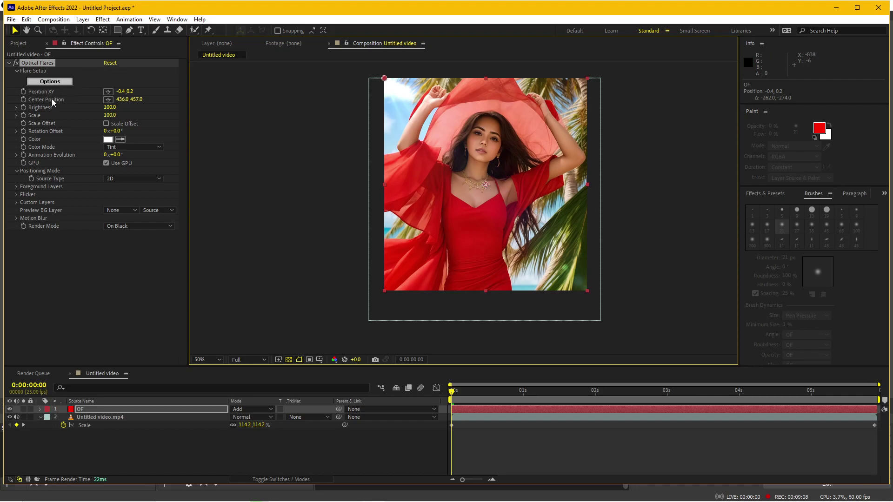
pyautogui.click(109, 99)
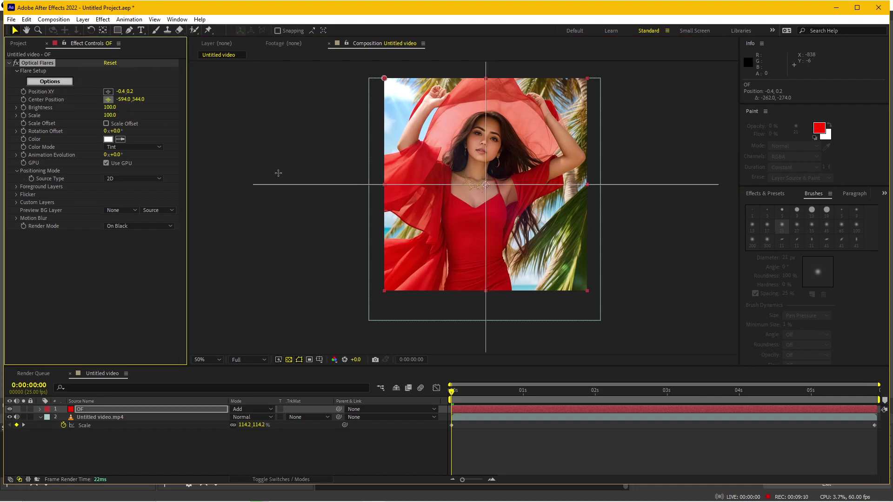
pyautogui.click(424, 264)
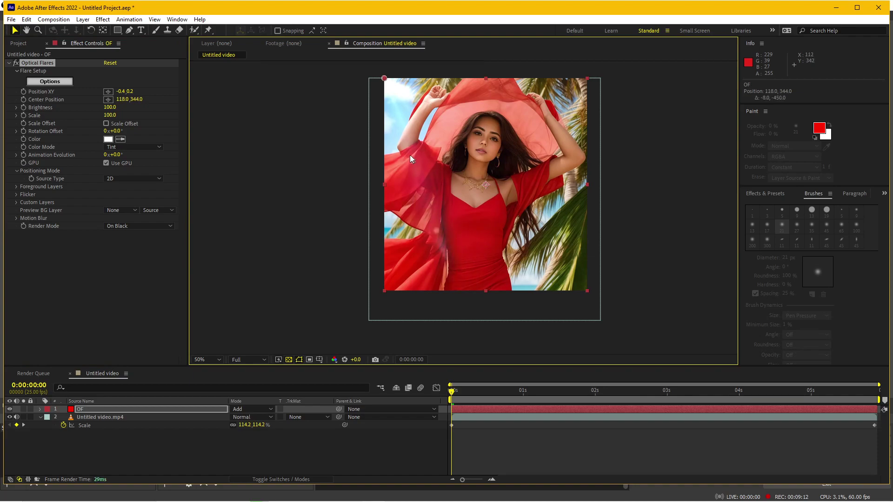
pyautogui.moveTo(424, 264)
pyautogui.mouseDown()
pyautogui.moveTo(420, 171)
pyautogui.moveTo(409, 173)
pyautogui.mouseUp()
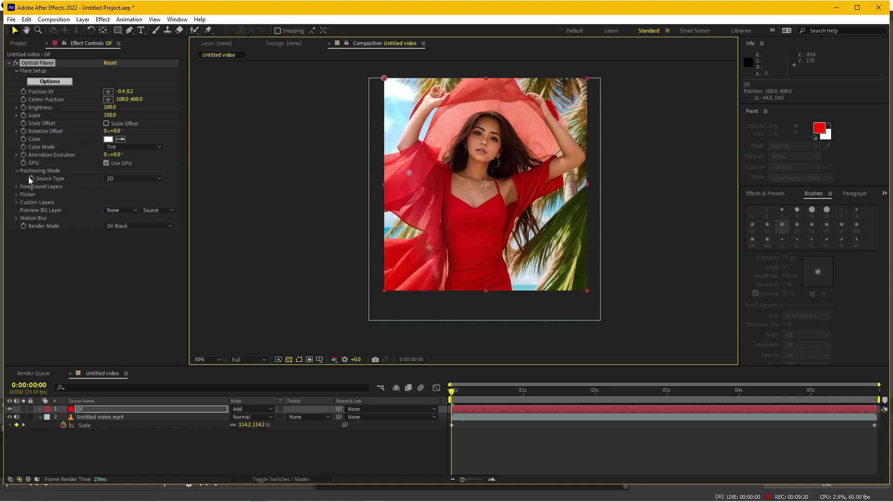
pyautogui.click(16, 195)
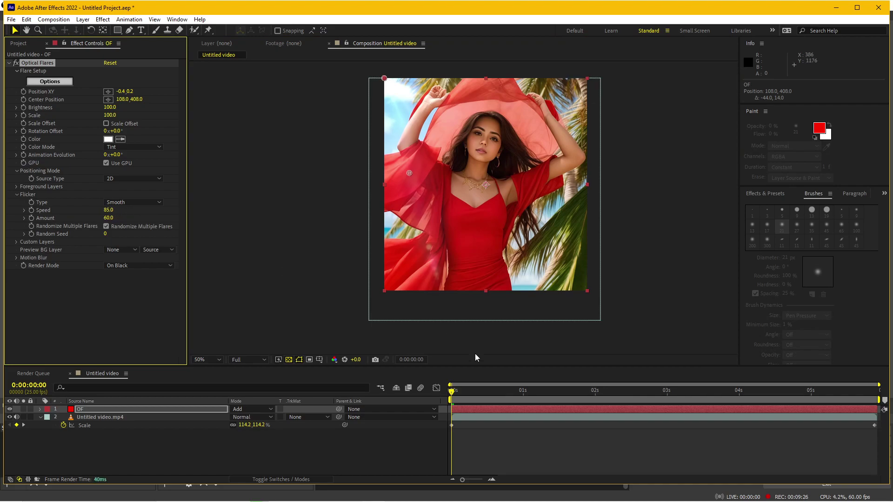
# Step: Preview the flare composition and return to the first frame
pyautogui.press('space')
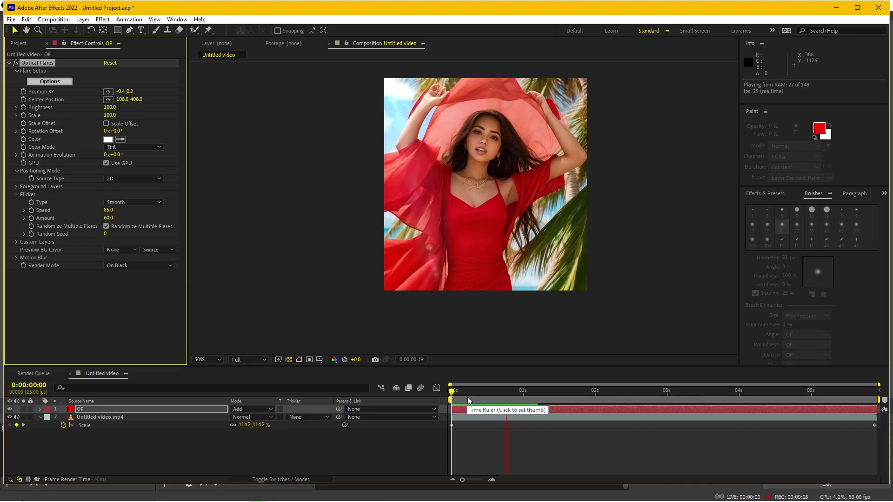
pyautogui.press('space')
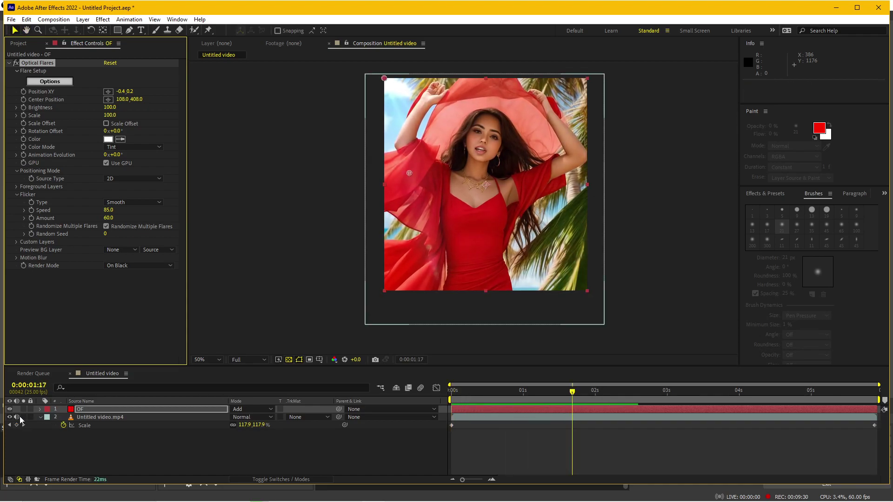
pyautogui.press('space')
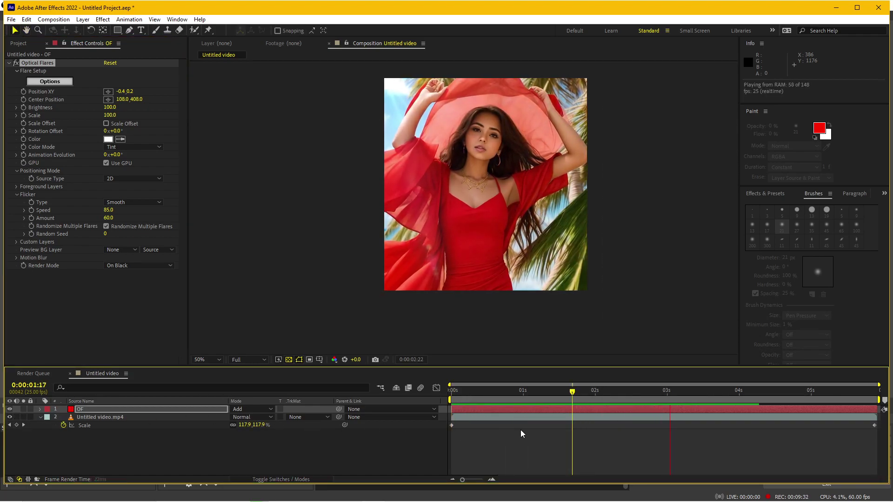
pyautogui.press('space')
pyautogui.moveTo(481, 391); pyautogui.dragTo(451, 392)
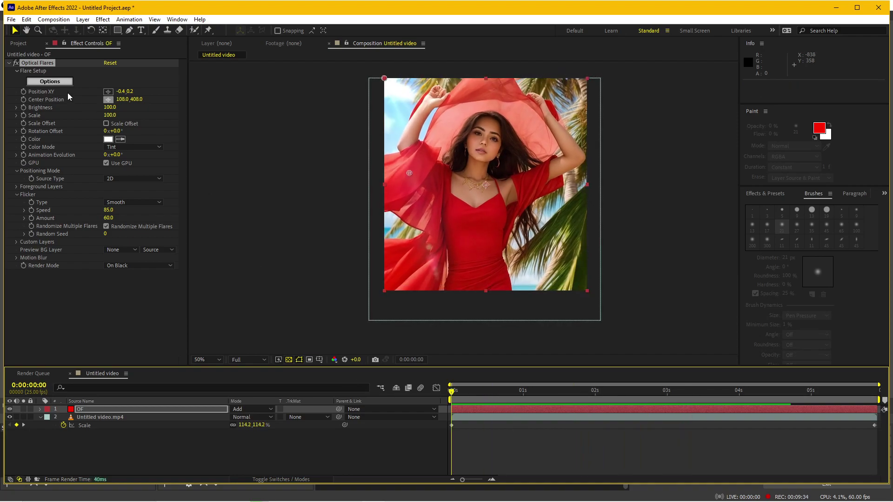
# Step: Keyframe the flare centre from 108, 408 to 418, 216 on the girl's face at the end
pyautogui.click(23, 99)
pyautogui.click(471, 409)
pyautogui.press('u')
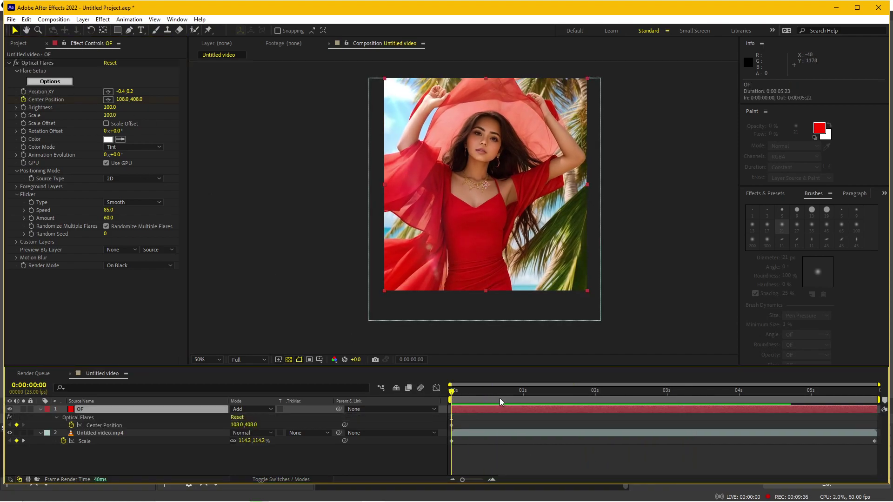
pyautogui.press('End')
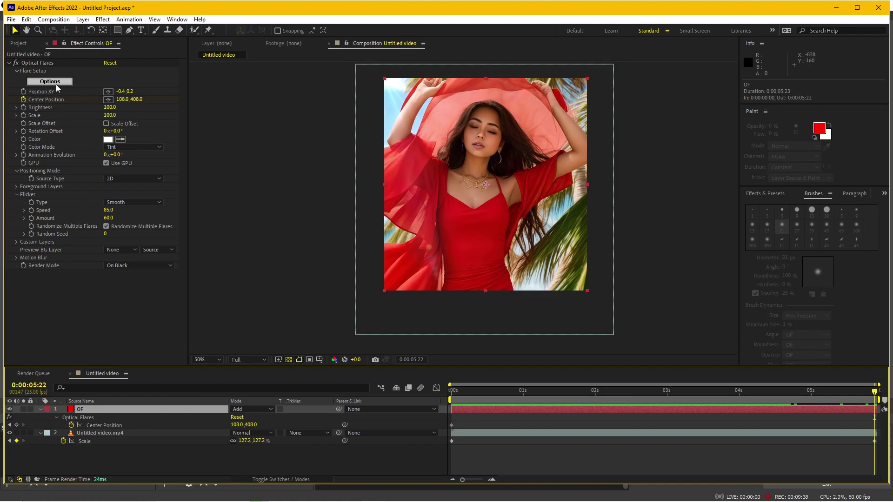
pyautogui.click(38, 62)
pyautogui.moveTo(410, 173); pyautogui.dragTo(481, 128)
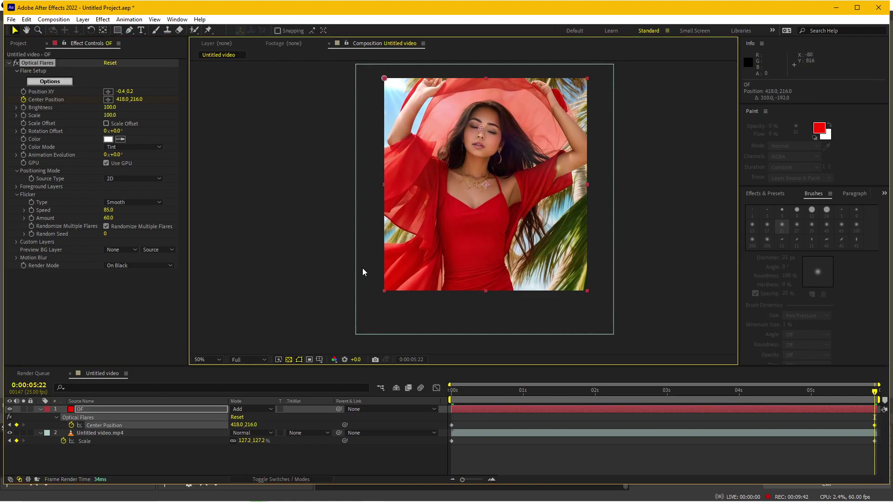
pyautogui.moveTo(595, 395); pyautogui.dragTo(612, 392)
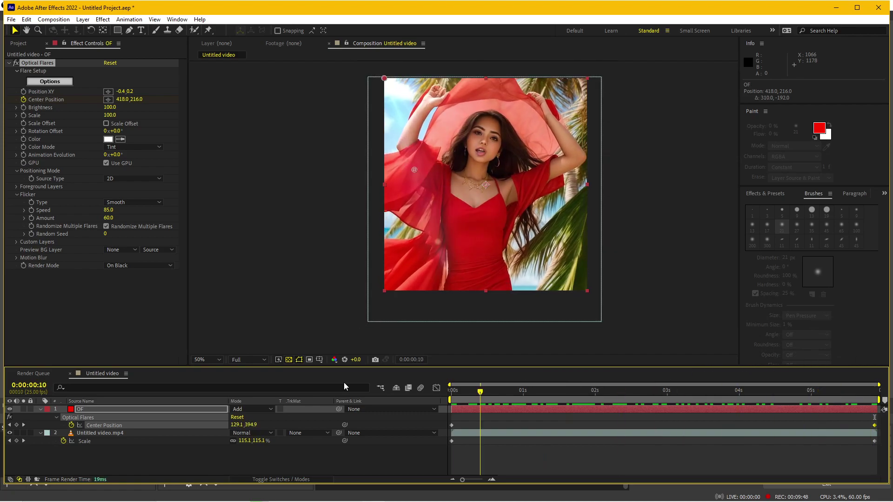
pyautogui.press('space')
# Step: Import the falling-leaves green-screen clip into the project
pyautogui.click(16, 45)
pyautogui.hotkey('ctrl', 'i')
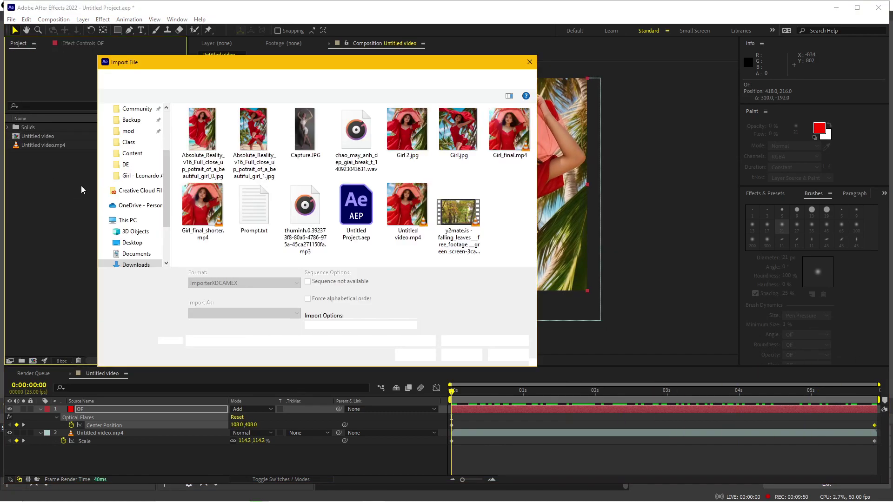
pyautogui.click(461, 216)
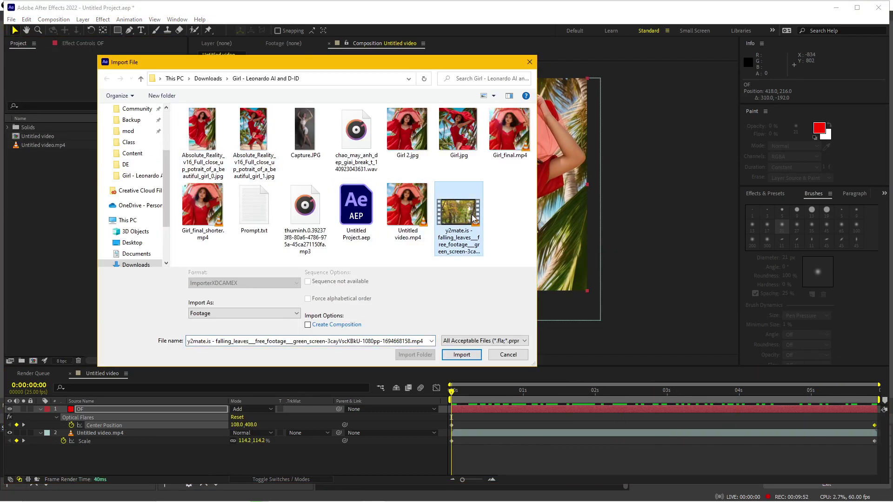
pyautogui.doubleClick(470, 214)
# Step: Trim the leaves clip to 6:15–14:06 and add it as the composition's top layer
pyautogui.doubleClick(47, 154)
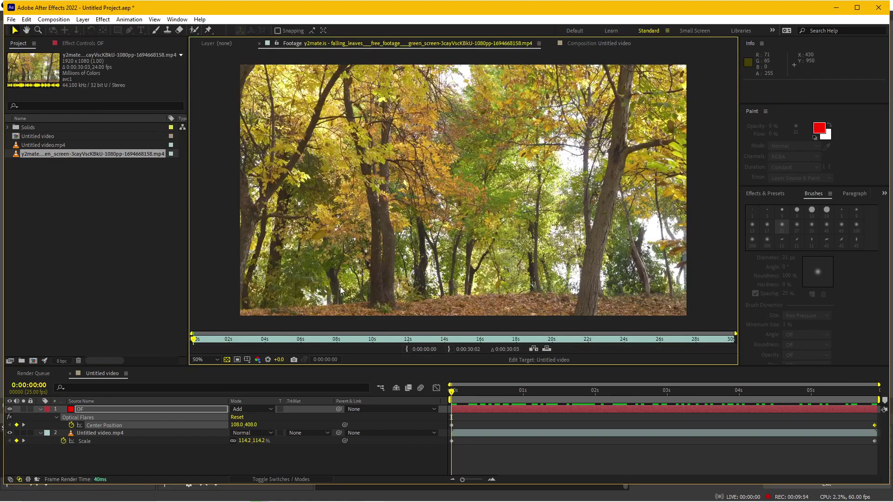
pyautogui.moveTo(278, 337); pyautogui.dragTo(313, 349)
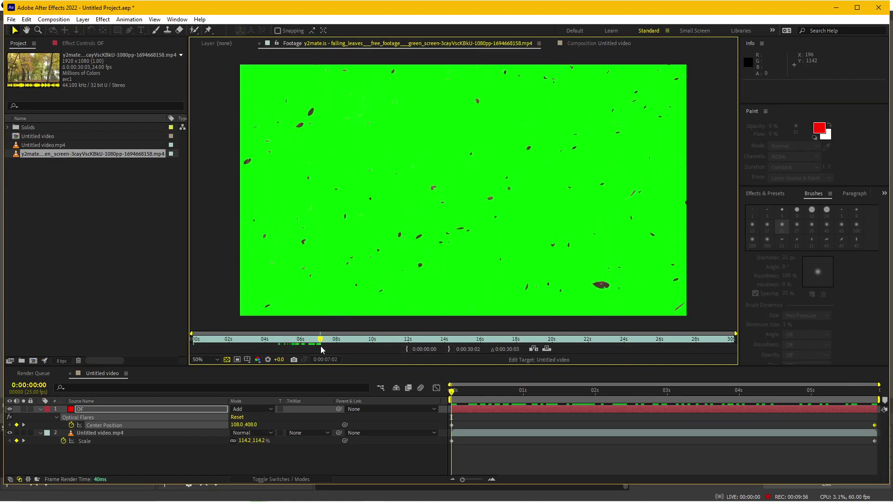
pyautogui.click(406, 349)
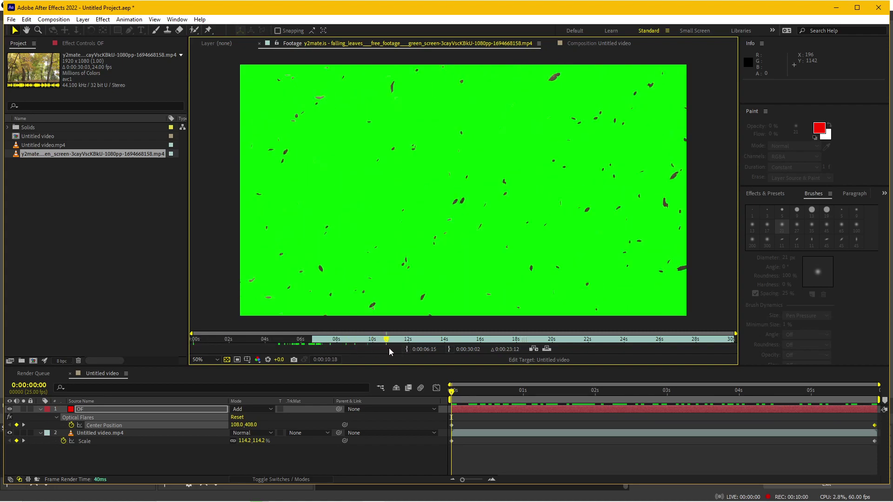
pyautogui.moveTo(317, 339); pyautogui.dragTo(449, 348)
pyautogui.click(449, 349)
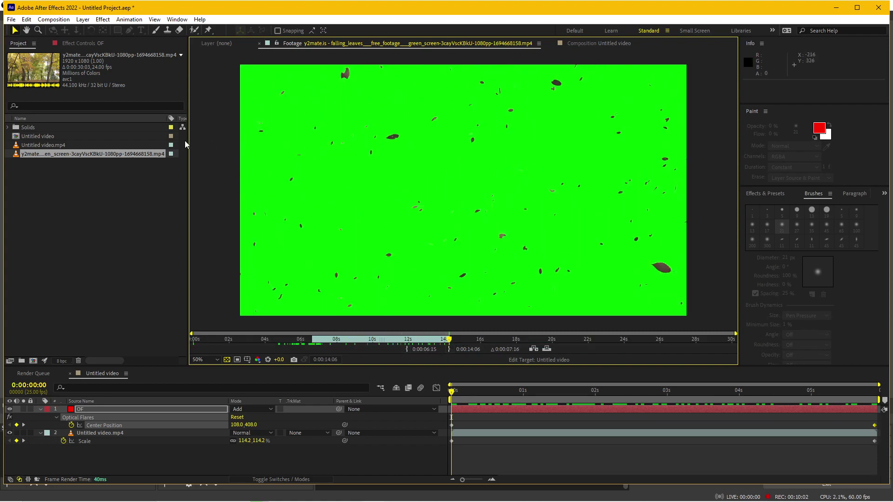
pyautogui.moveTo(94, 159); pyautogui.dragTo(136, 411)
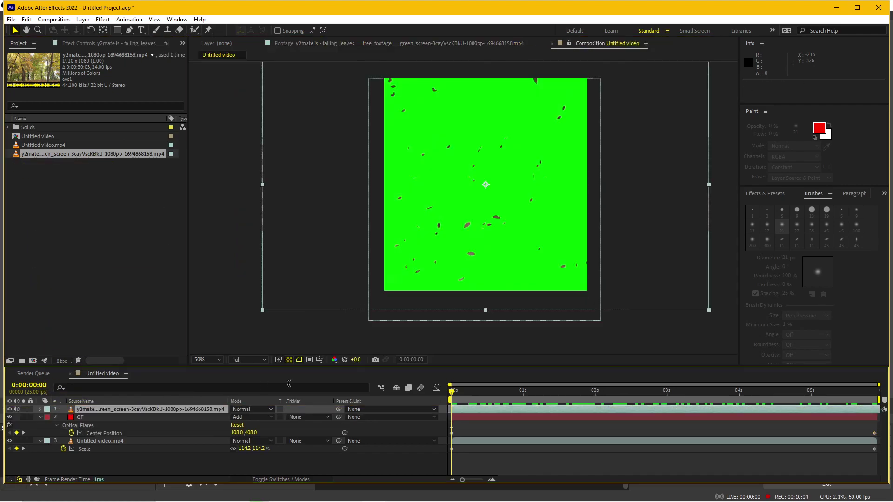
# Step: Apply Keylight to the leaves layer, sampling the green background as Screen Colour
pyautogui.click(103, 19)
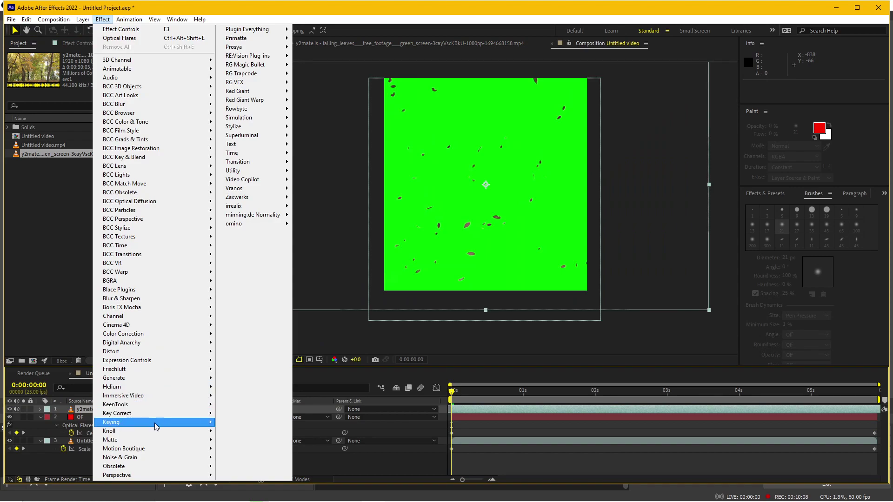
pyautogui.moveTo(155, 422)
pyautogui.click(239, 413)
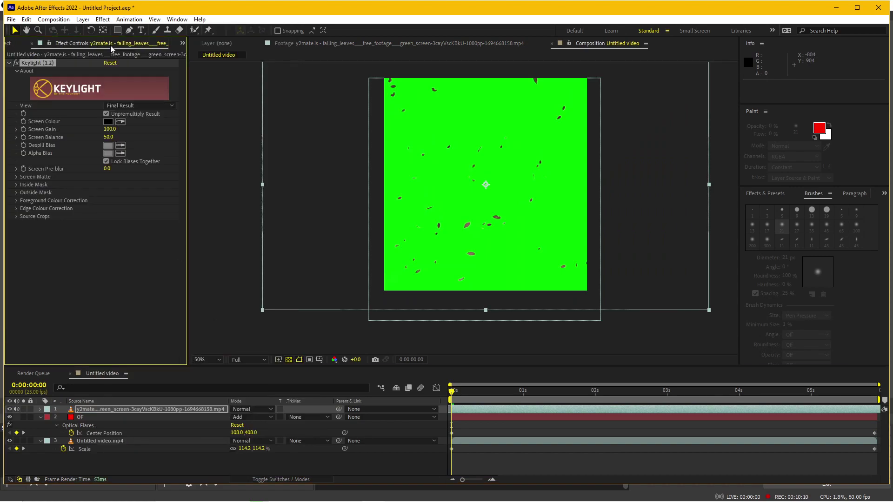
pyautogui.click(446, 130)
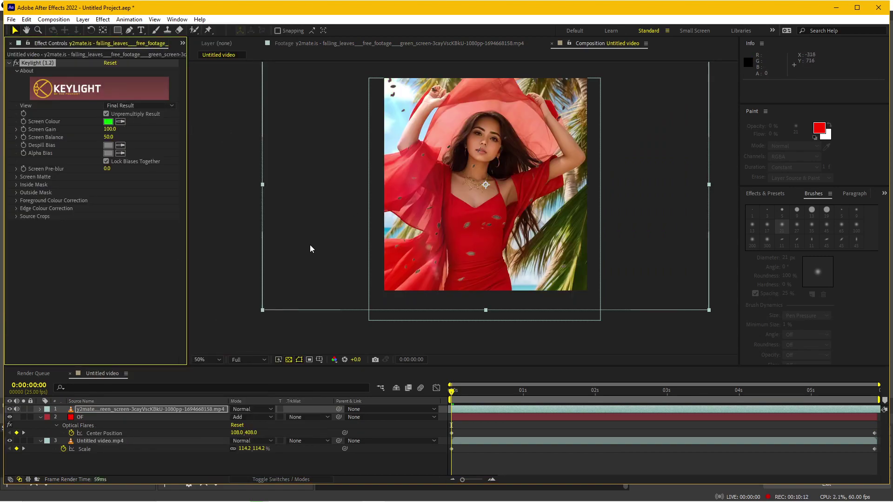
pyautogui.press('.')
pyautogui.press('.')
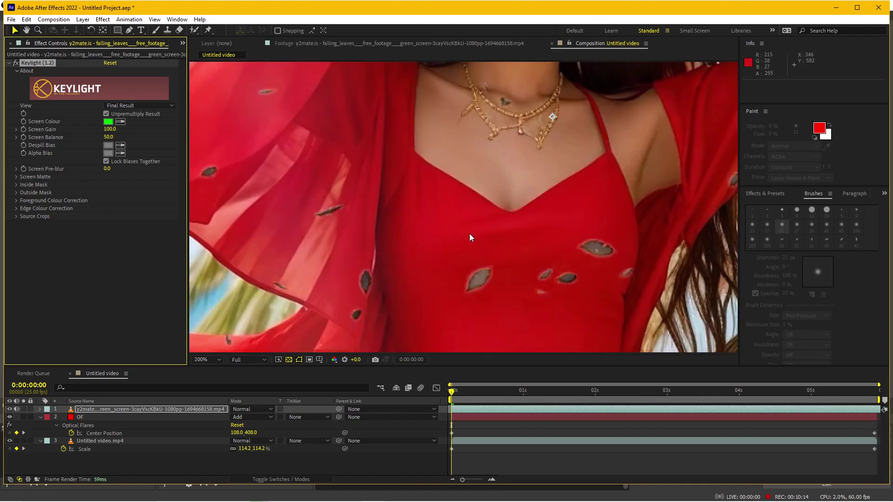
pyautogui.moveTo(440, 276); pyautogui.dragTo(399, 212)
# Step: Add Simple Choker to the leaves layer with Choke Matte 1.00
pyautogui.click(96, 22)
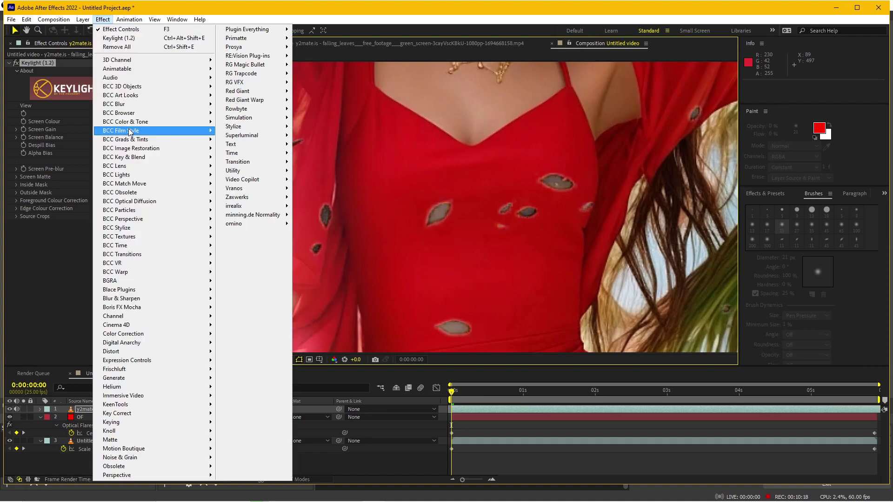
pyautogui.moveTo(132, 440)
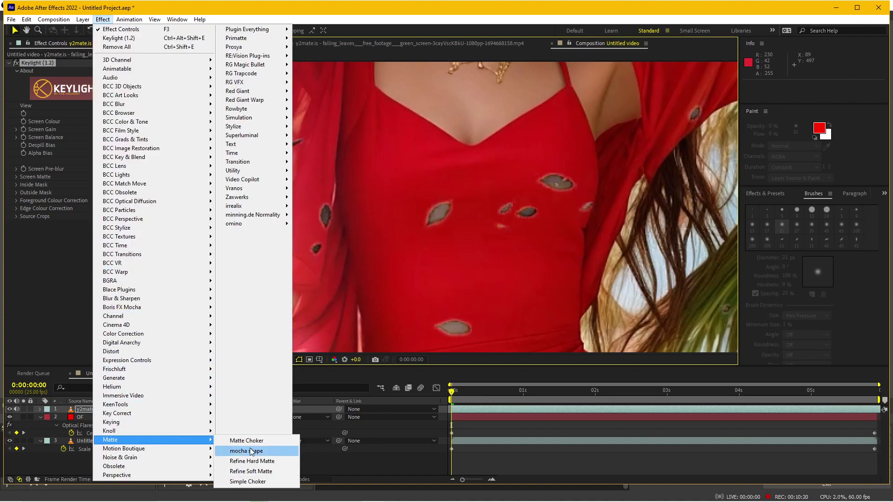
pyautogui.click(242, 477)
pyautogui.click(107, 239)
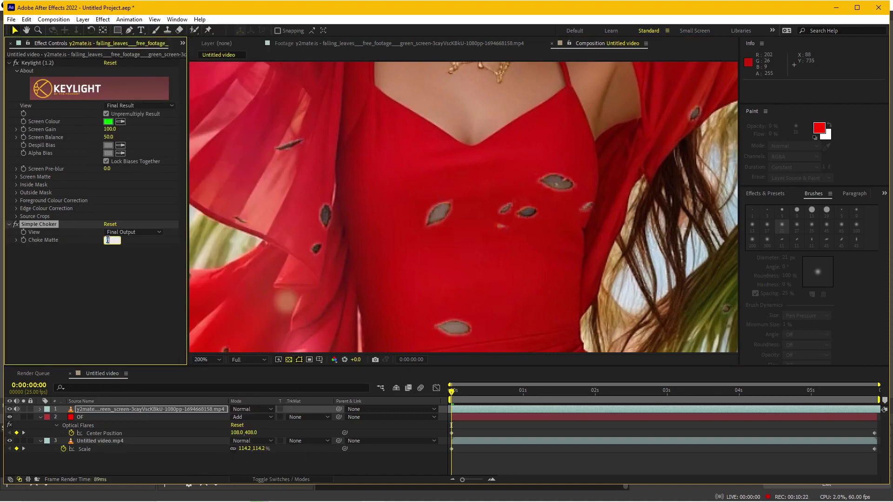
pyautogui.write('1')
pyautogui.click(142, 285)
pyautogui.scroll(-1, 509, 268)
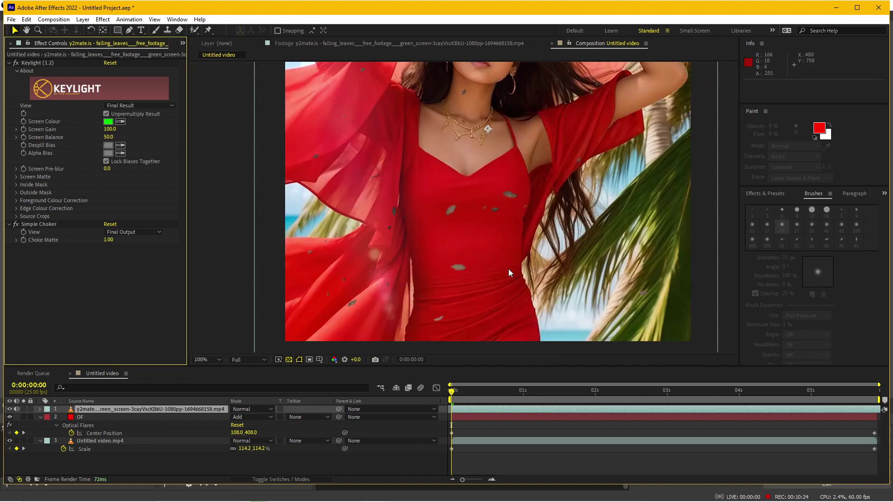
pyautogui.scroll(-2, 508, 269)
# Step: Scrub and play the composition to review the keyed leaves over the girl, then return to frame one
pyautogui.moveTo(465, 392)
pyautogui.mouseDown()
pyautogui.moveTo(870, 391)
pyautogui.moveTo(450, 391)
pyautogui.mouseUp()
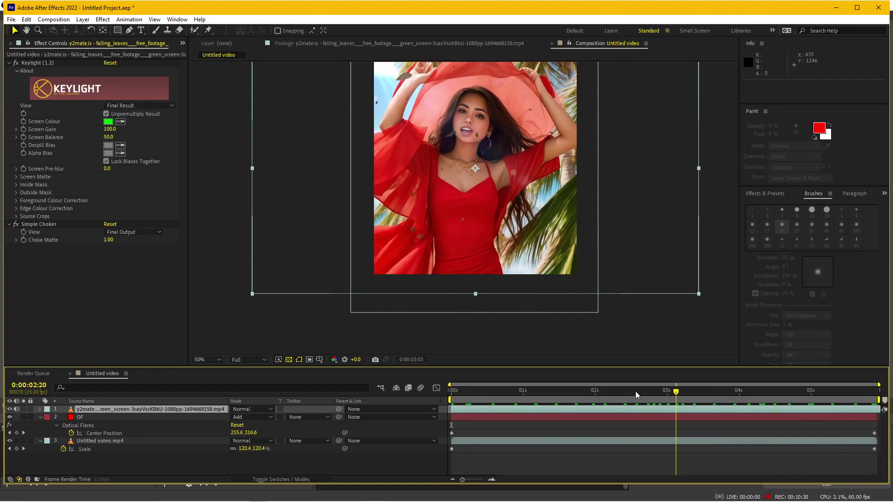
pyautogui.press('space')
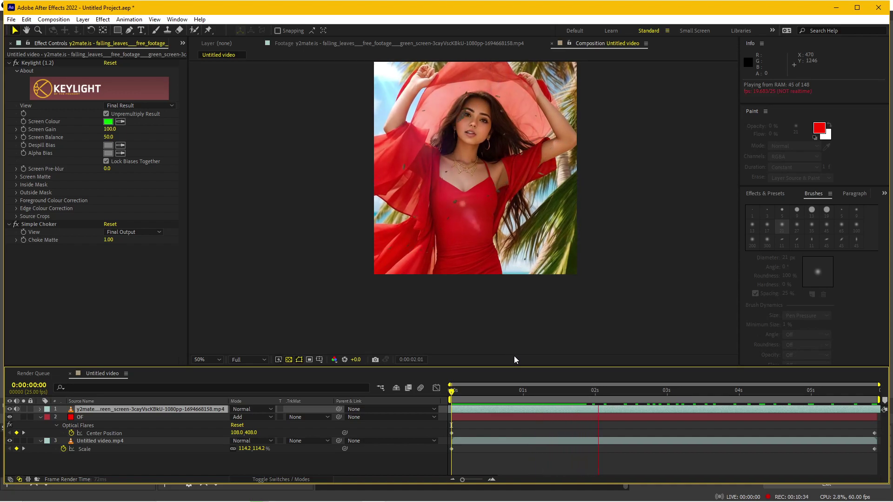
pyautogui.press('space')
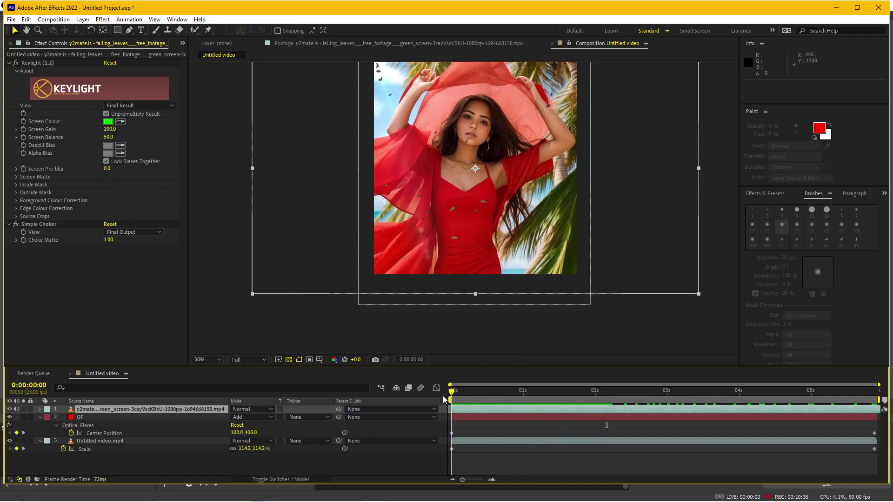
pyautogui.moveTo(510, 391); pyautogui.dragTo(646, 378)
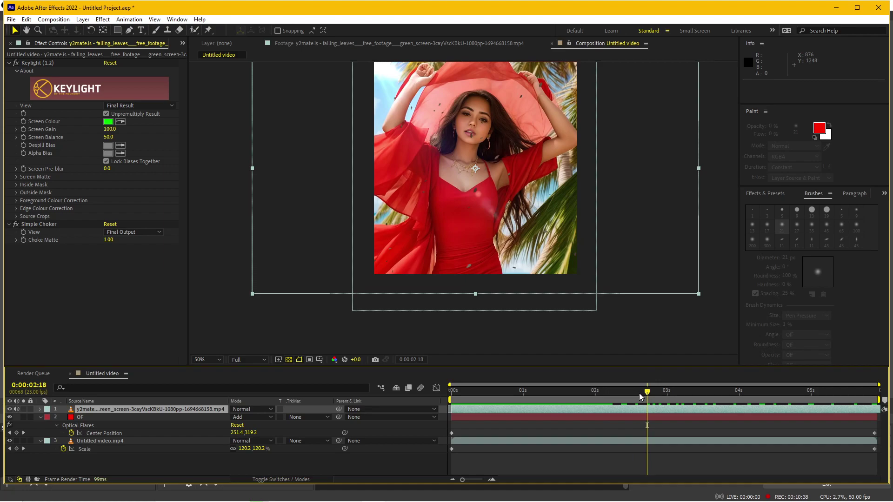
pyautogui.press('Home')
# Step: Create Adjustment Layer 1 above the Untitled video.mp4 layer
pyautogui.moveTo(124, 440); pyautogui.dragTo(155, 375)
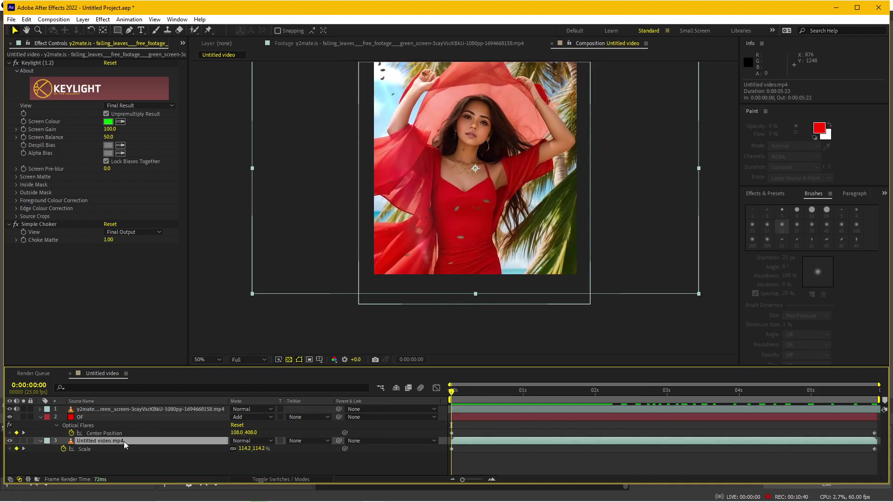
pyautogui.click(89, 21)
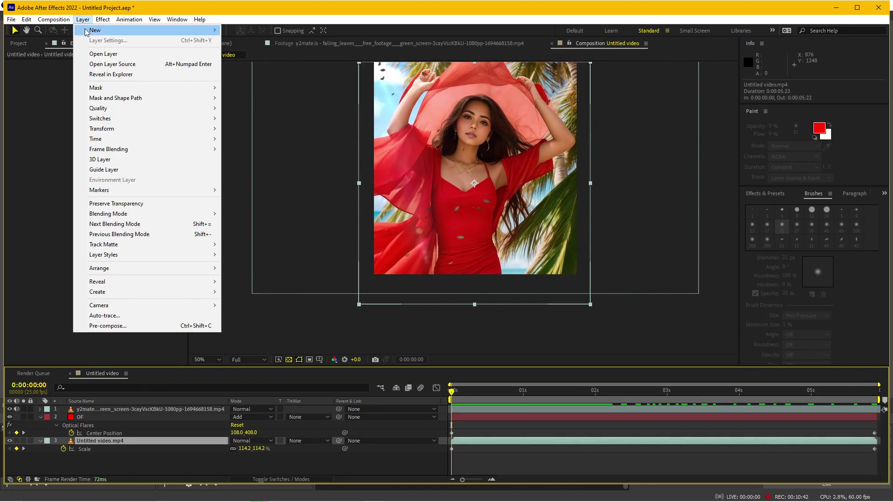
pyautogui.moveTo(90, 28)
pyautogui.click(260, 92)
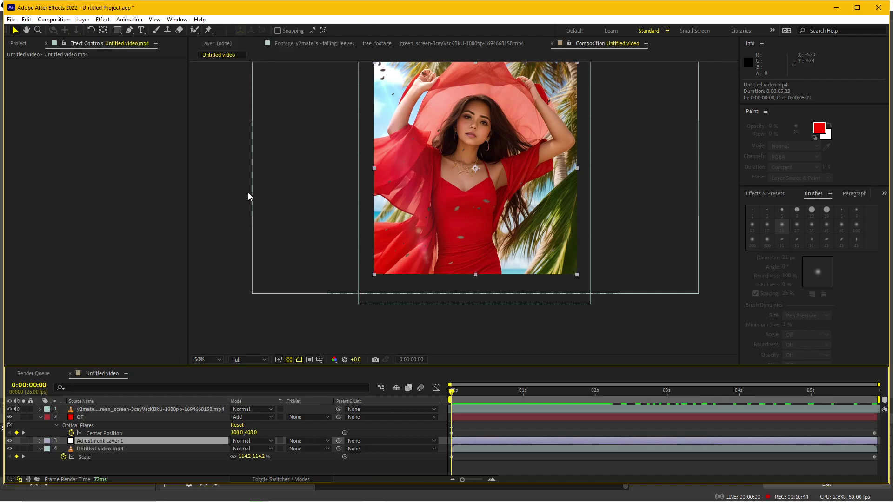
pyautogui.click(99, 449)
pyautogui.click(108, 441)
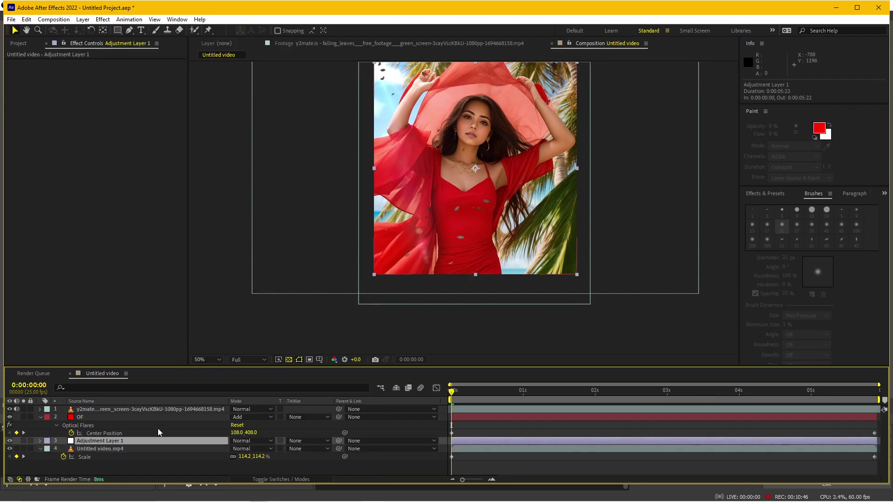
# Step: Apply Wave Warp to Adjustment Layer 1 and set Wave Width to 115
pyautogui.click(103, 19)
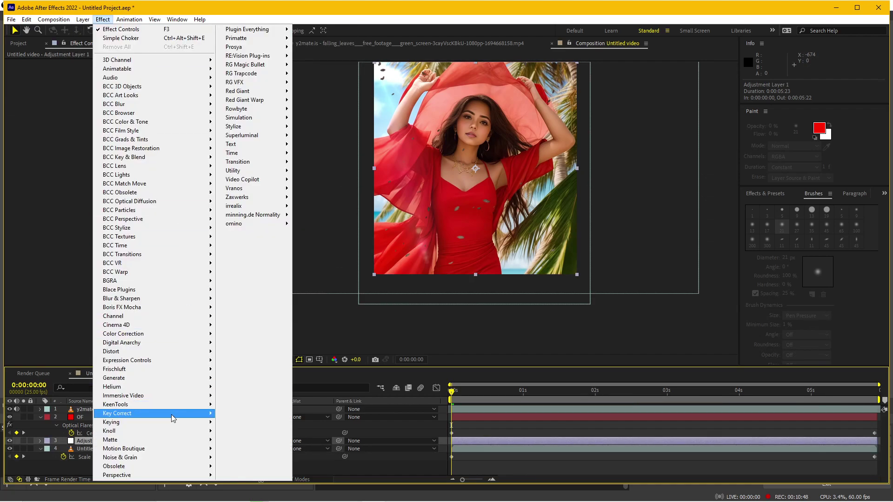
pyautogui.moveTo(186, 352)
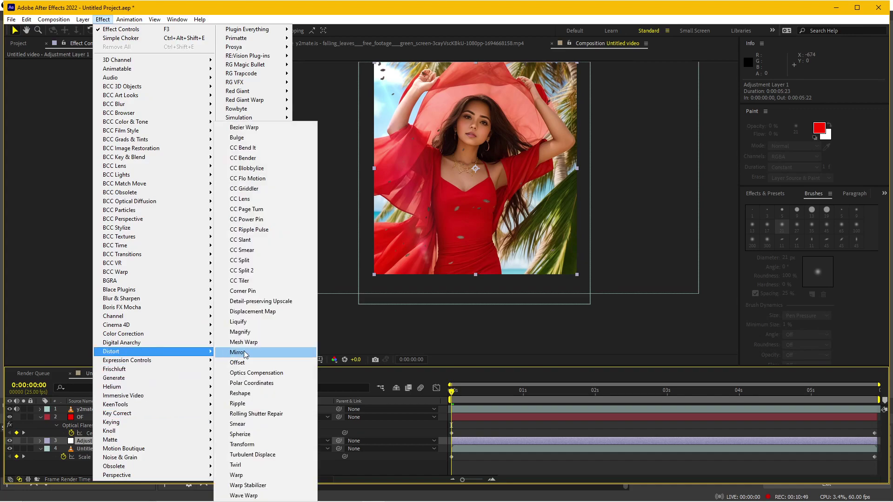
pyautogui.click(244, 495)
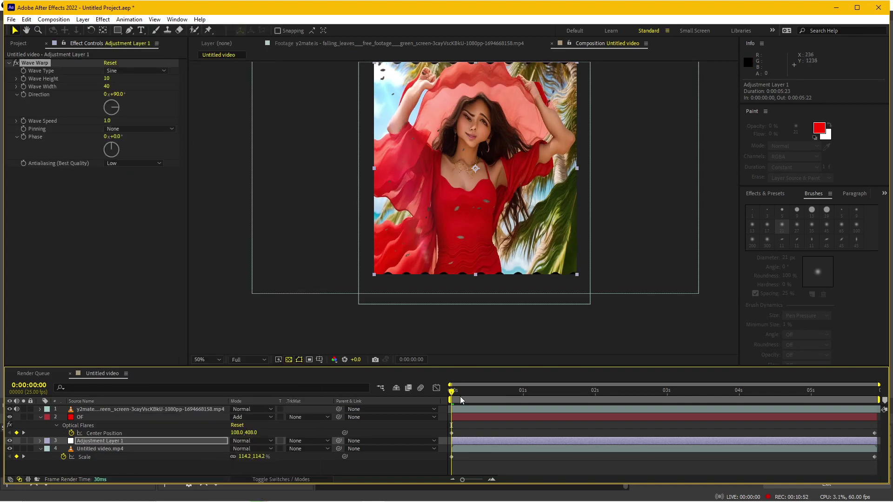
pyautogui.moveTo(459, 396); pyautogui.dragTo(581, 403)
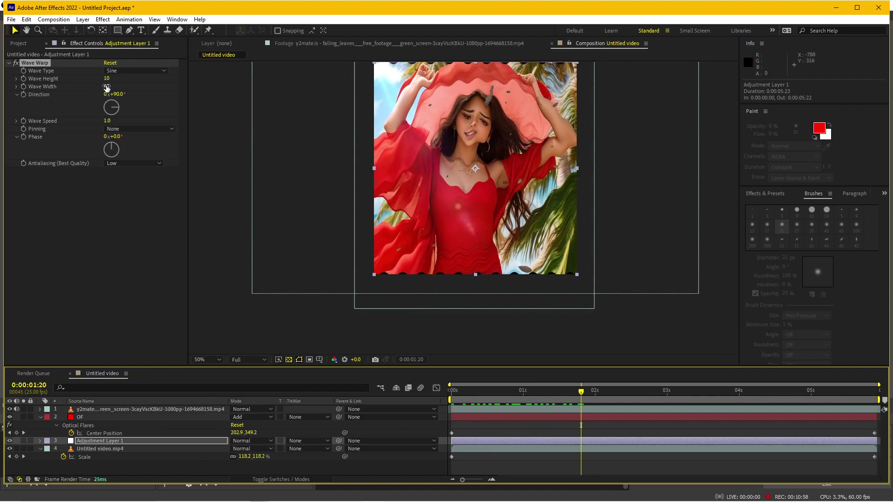
pyautogui.moveTo(107, 88); pyautogui.dragTo(513, 146)
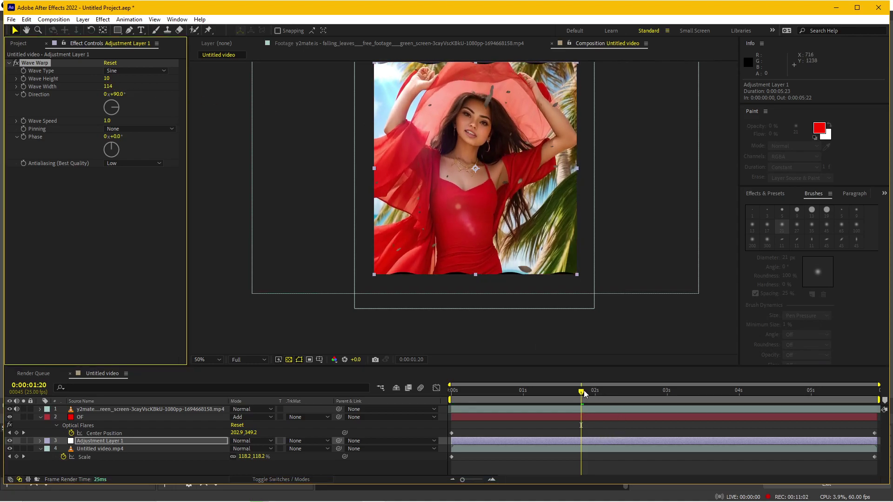
pyautogui.moveTo(585, 394); pyautogui.dragTo(704, 399)
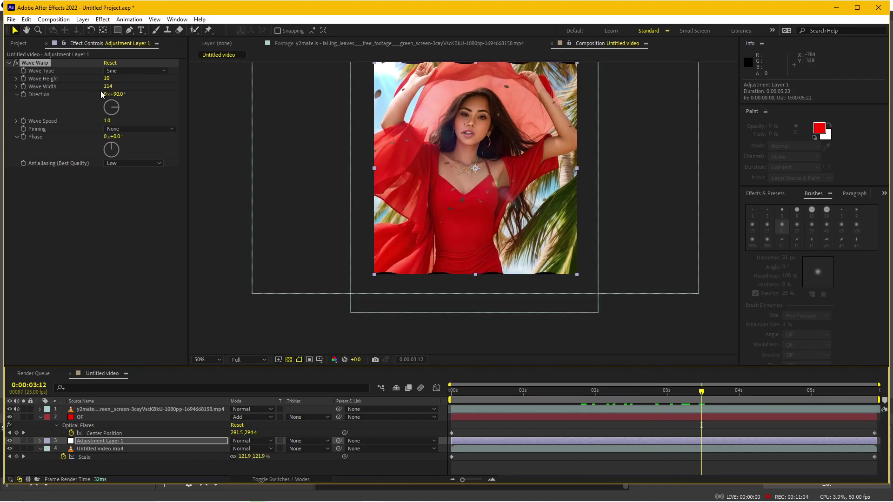
pyautogui.moveTo(108, 86); pyautogui.dragTo(118, 94)
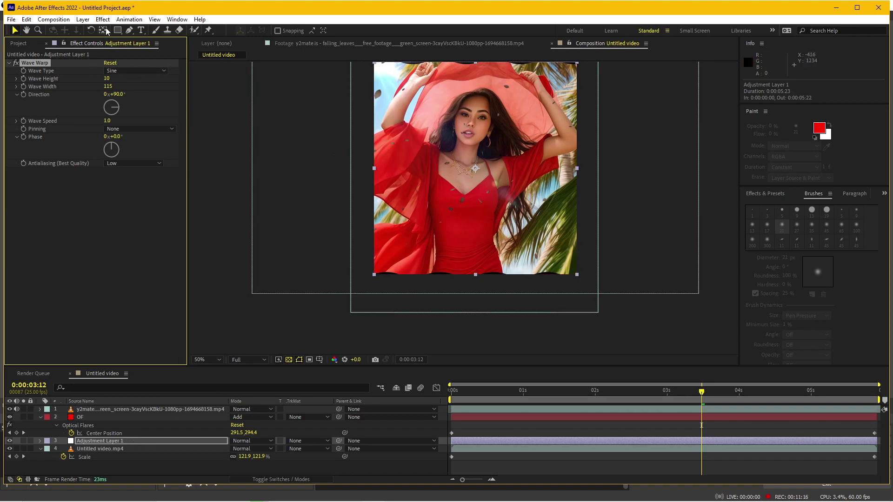
# Step: Draw a Pen mask on the adjustment layer and set its Mask Feather to 49 pixels
pyautogui.click(129, 31)
pyautogui.click(347, 124)
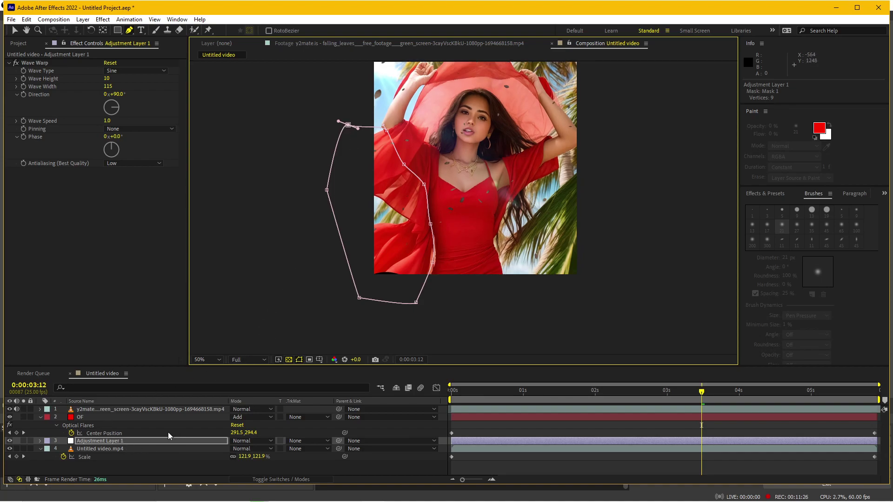
pyautogui.click(135, 442)
pyautogui.press('m')
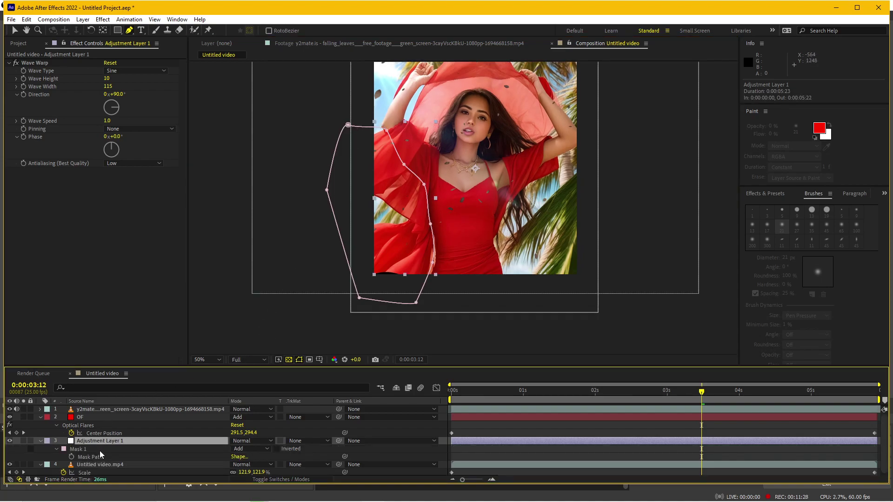
pyautogui.click(56, 450)
pyautogui.scroll(-1, 237, 470)
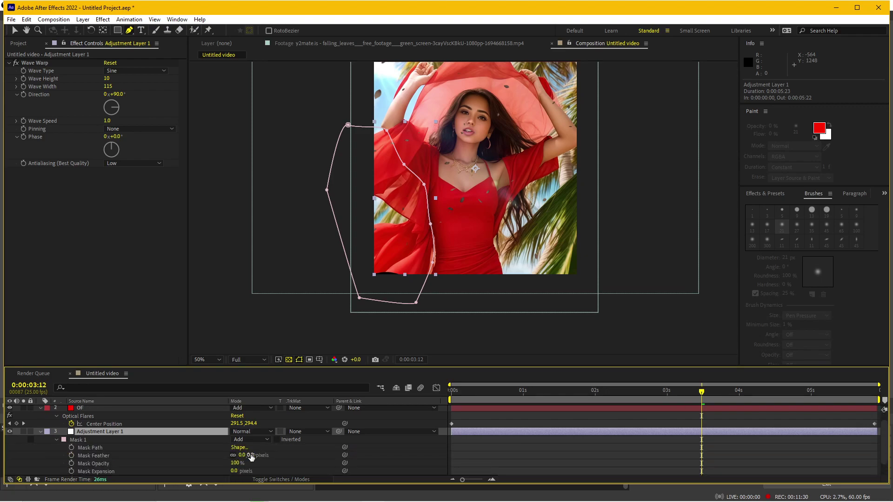
pyautogui.moveTo(251, 457); pyautogui.dragTo(274, 457)
pyautogui.click(481, 453)
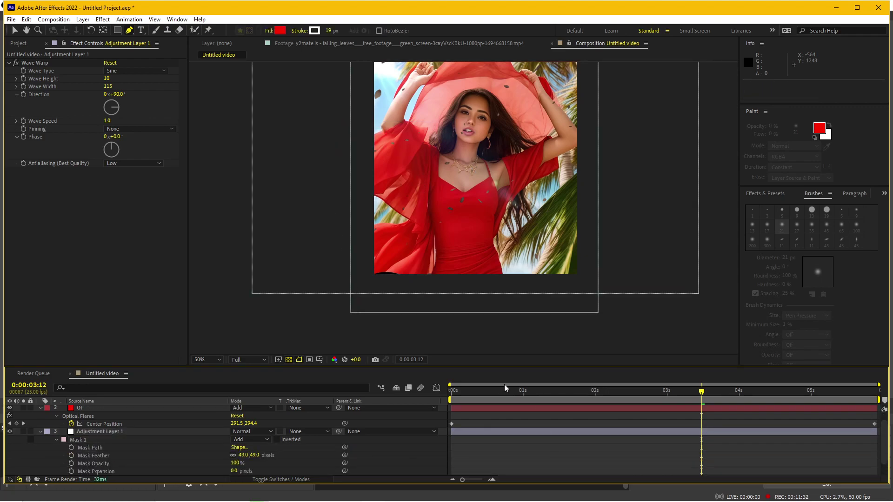
# Step: Move to about 0:00:01:09 and play a preview of the masked wave warp
pyautogui.click(485, 390)
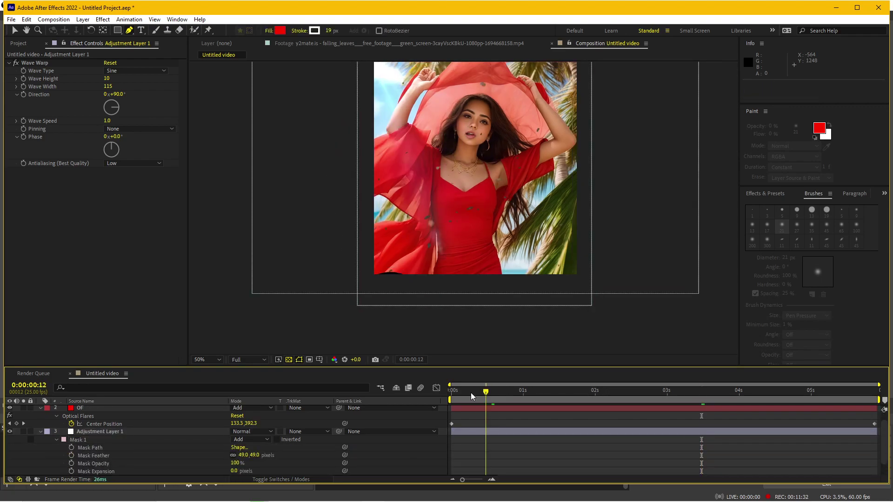
pyautogui.moveTo(470, 392); pyautogui.dragTo(686, 420)
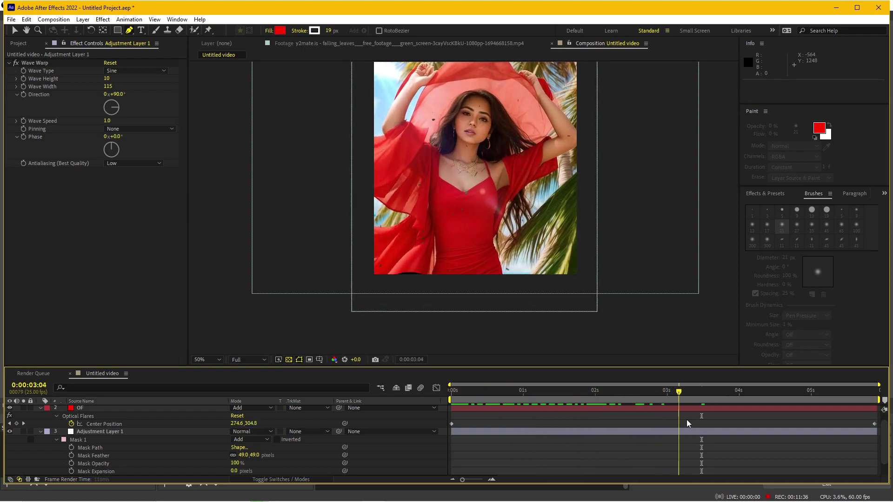
pyautogui.press('space')
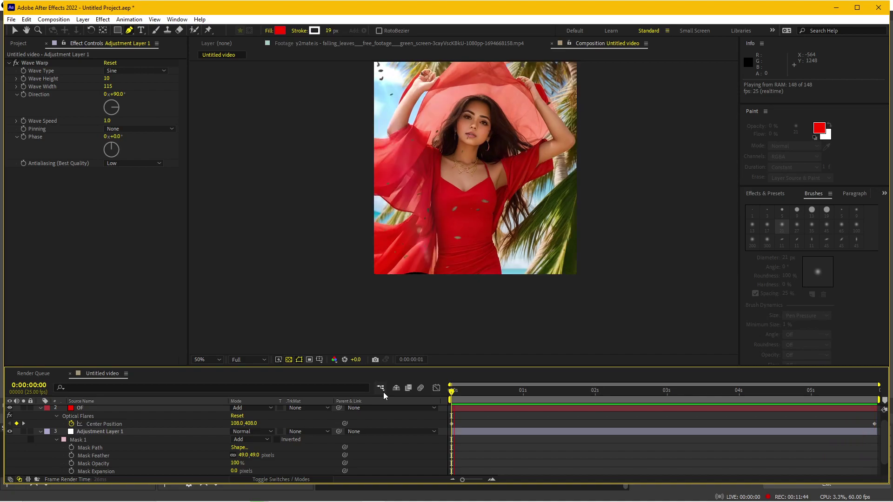
pyautogui.press('space')
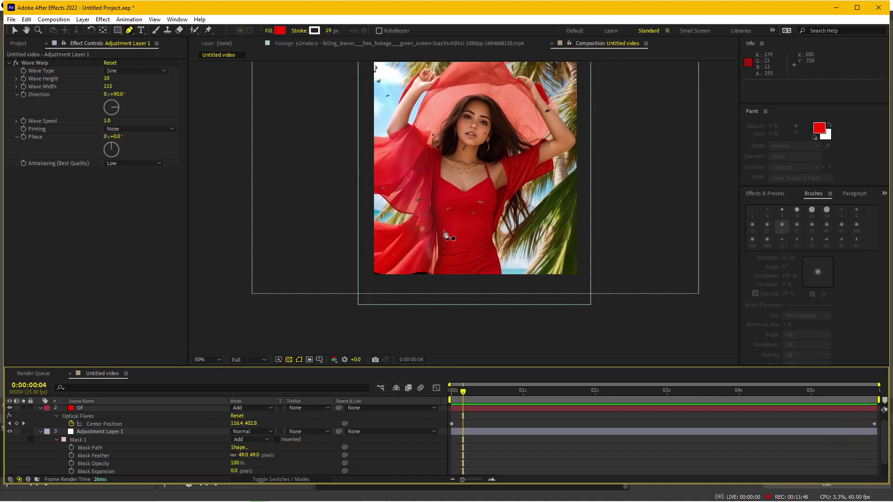
pyautogui.scroll(1, 445, 236)
pyautogui.scroll(1, 460, 256)
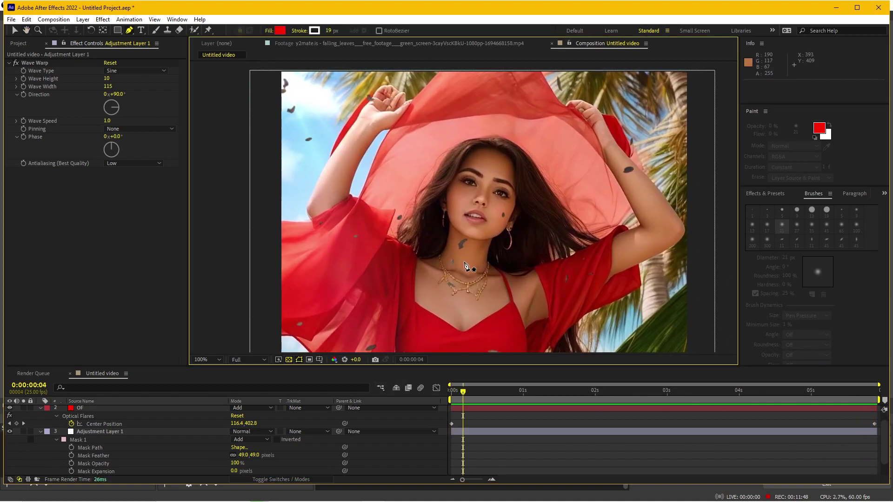
pyautogui.moveTo(471, 394)
pyautogui.mouseDown()
pyautogui.moveTo(701, 404)
pyautogui.moveTo(558, 391)
pyautogui.moveTo(664, 390)
pyautogui.moveTo(640, 401)
pyautogui.moveTo(575, 392)
pyautogui.mouseUp()
pyautogui.scroll(1, 523, 227)
pyautogui.press(',')
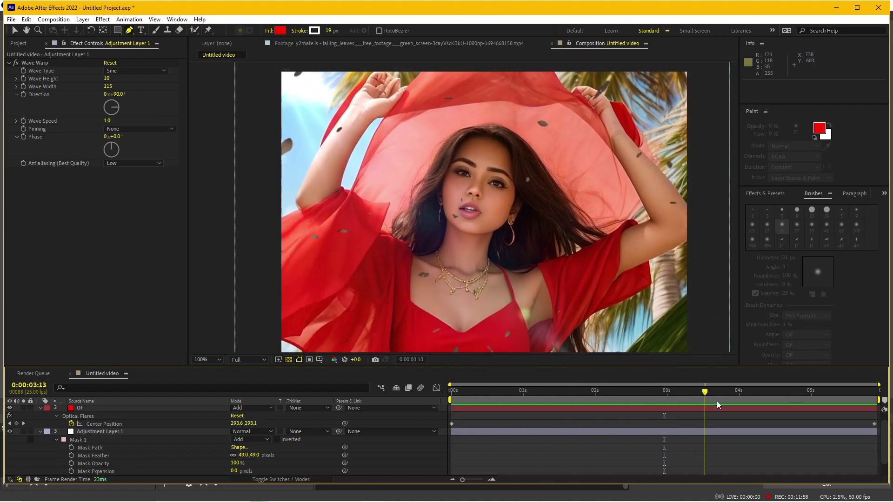
pyautogui.click(111, 431)
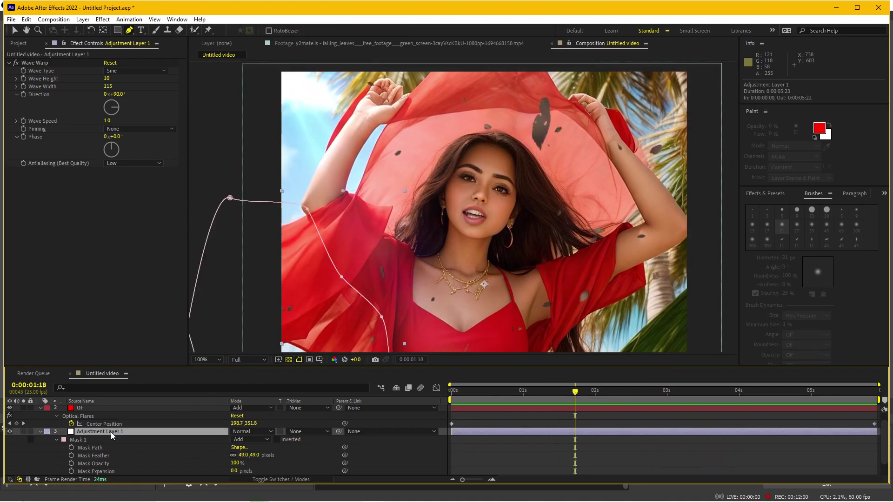
pyautogui.click(41, 431)
pyautogui.scroll(1, 493, 201)
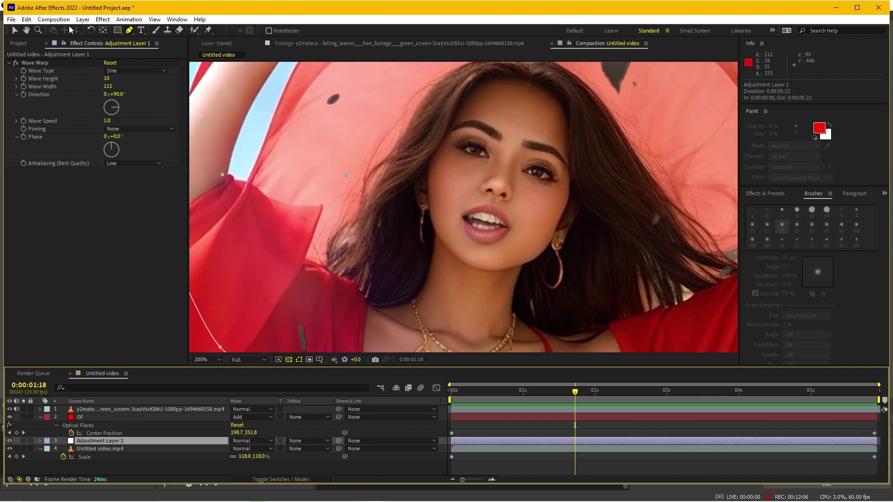
pyautogui.click(82, 19)
# Step: Create Adjustment Layer 2 above Adjustment Layer 1
pyautogui.moveTo(96, 31)
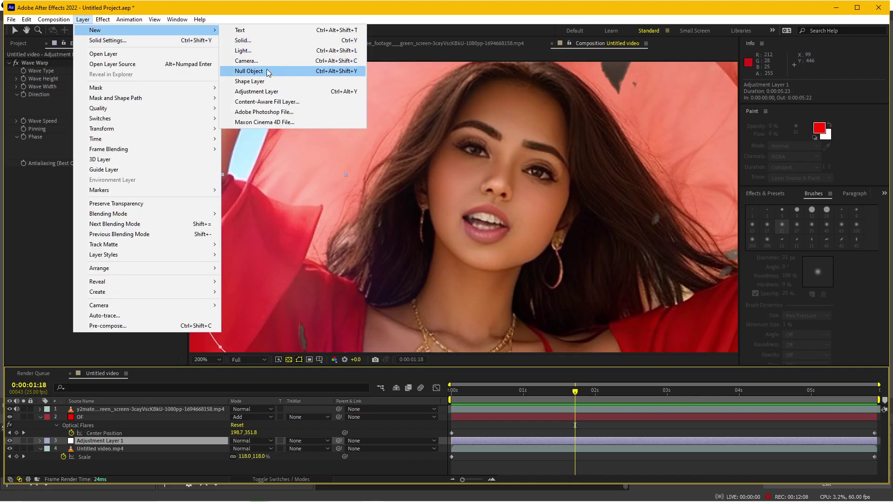
pyautogui.click(269, 90)
pyautogui.click(107, 441)
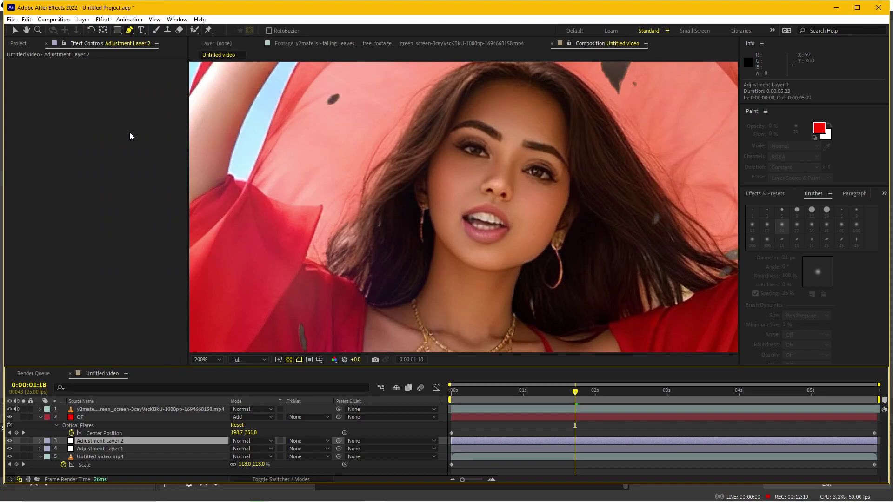
# Step: Apply Liquify to Adjustment Layer 2, deleting a Magnify effect added by mistake
pyautogui.click(105, 21)
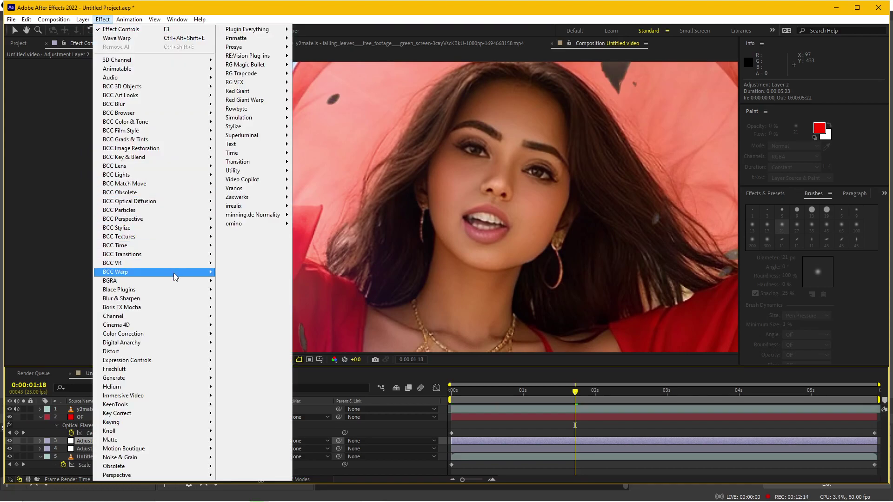
pyautogui.moveTo(168, 355)
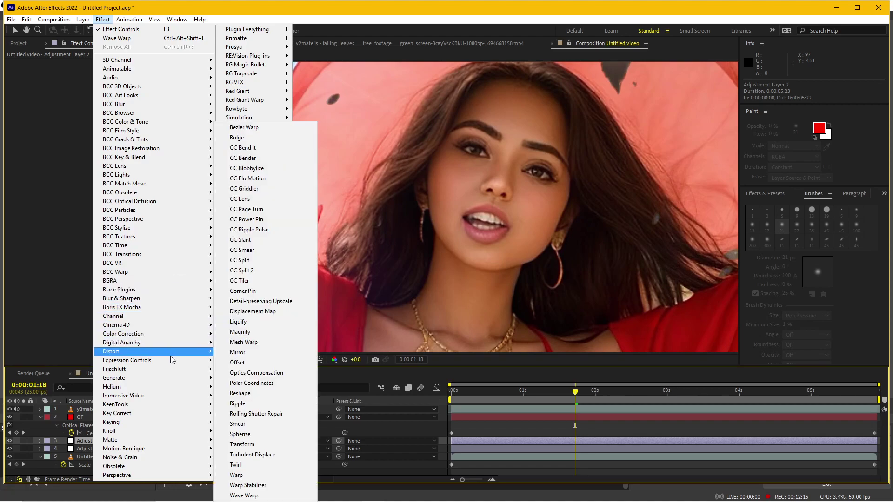
pyautogui.click(262, 330)
pyautogui.click(31, 63)
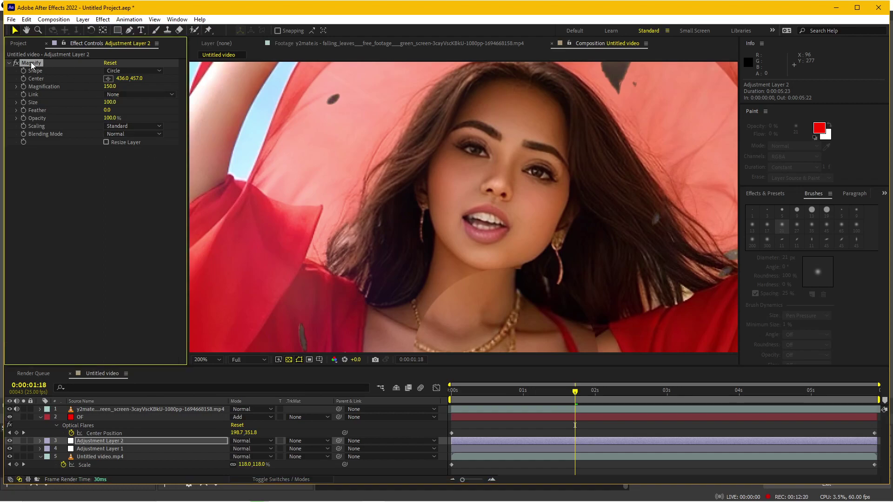
pyautogui.press('Delete')
pyautogui.click(103, 20)
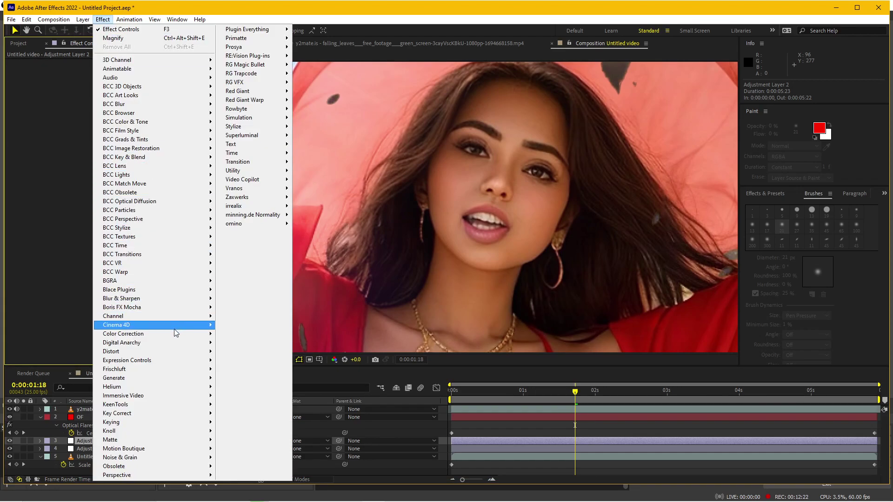
pyautogui.moveTo(172, 351)
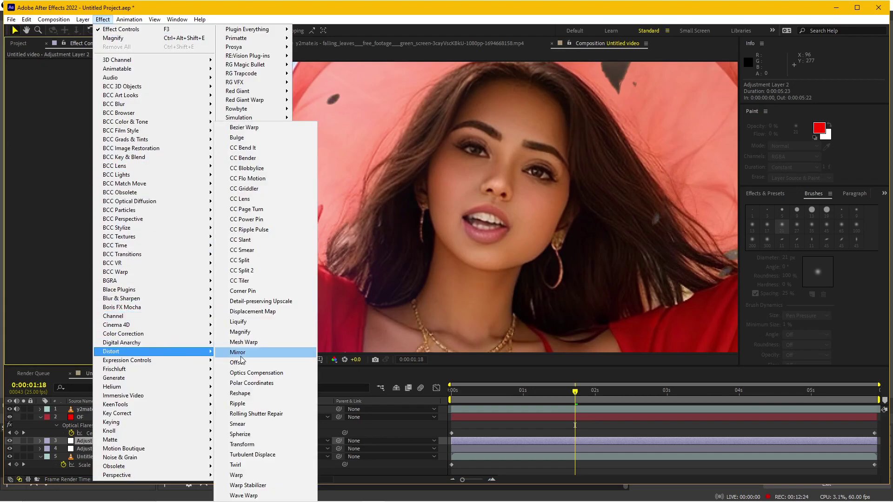
pyautogui.click(238, 321)
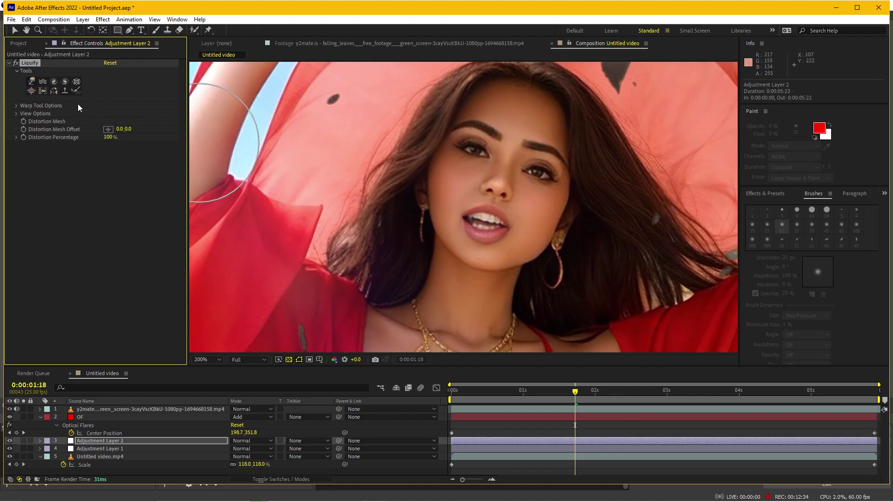
# Step: Switch Liquify to the Bloat tool with Brush Size 15 and pressure 50
pyautogui.click(32, 91)
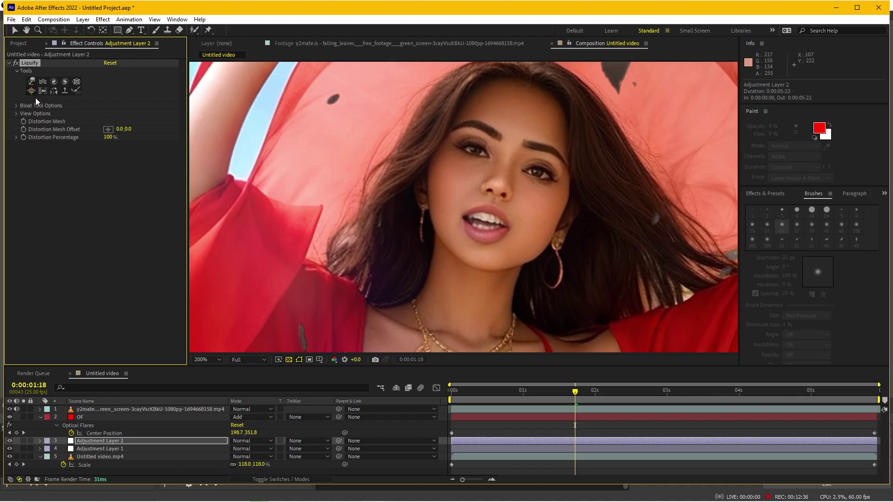
pyautogui.click(16, 106)
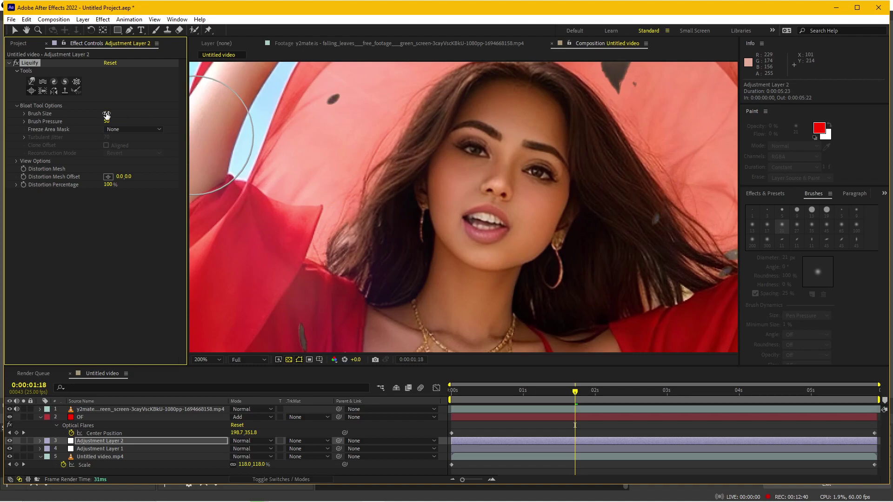
pyautogui.moveTo(106, 115); pyautogui.dragTo(91, 118)
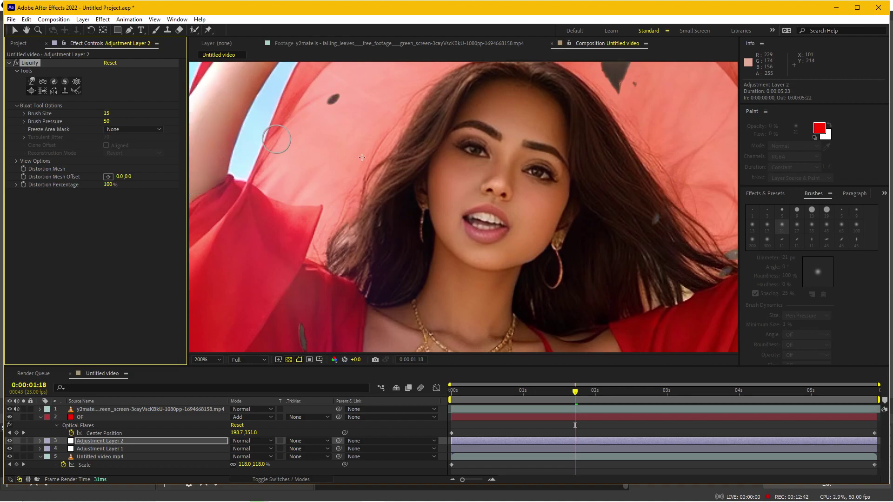
# Step: Bloat the eye slightly and check the result across the frame and at another moment
pyautogui.click(473, 150)
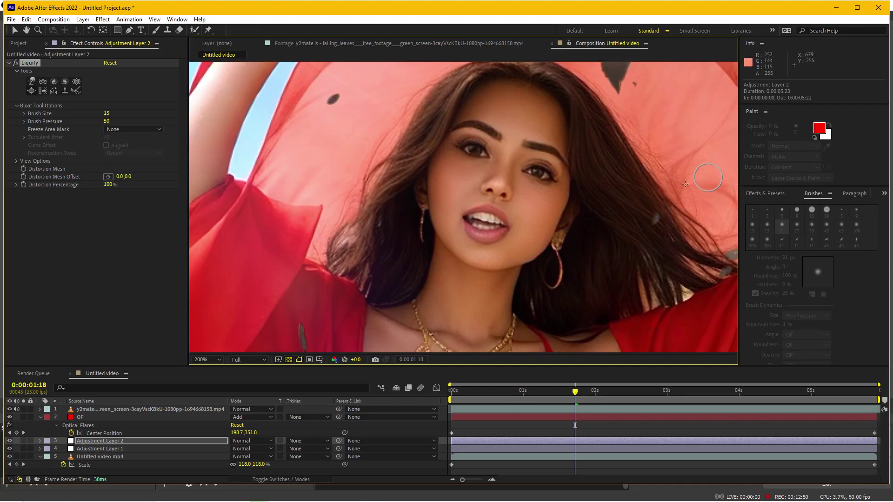
pyautogui.press('/')
pyautogui.press('.')
pyautogui.press('/')
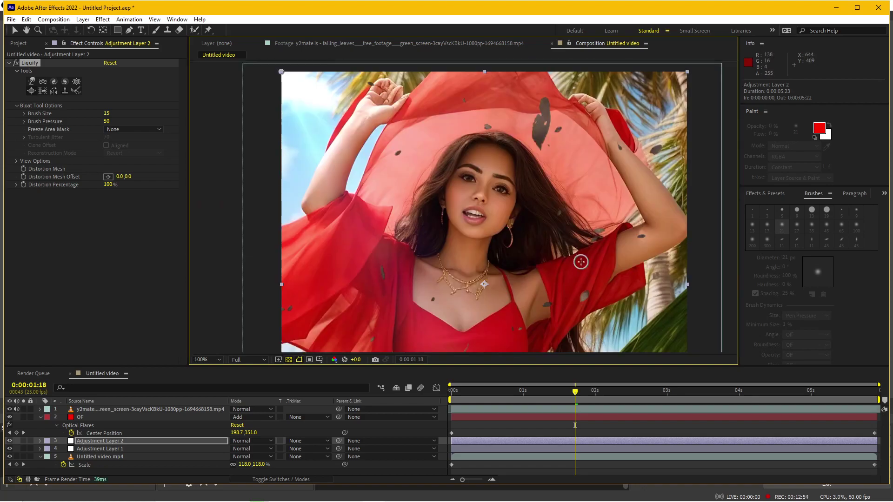
pyautogui.press('.')
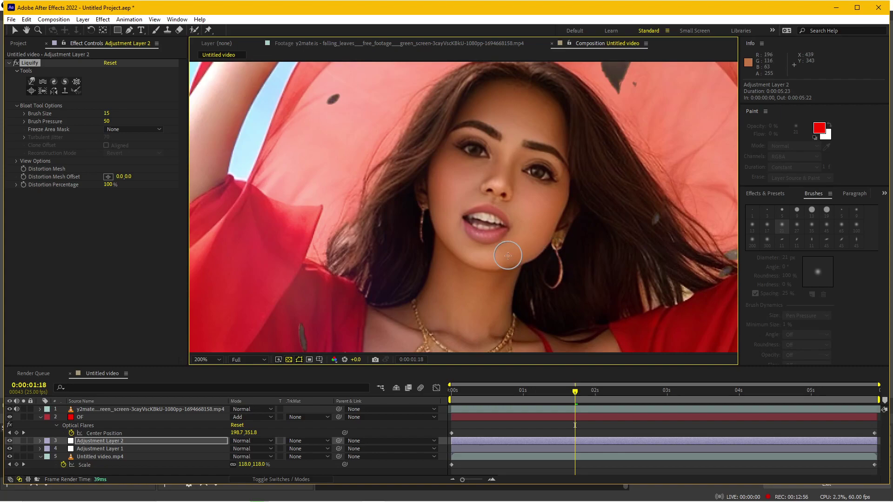
pyautogui.press(',')
pyautogui.moveTo(528, 391)
pyautogui.mouseDown()
pyautogui.moveTo(698, 394)
pyautogui.moveTo(579, 413)
pyautogui.mouseUp()
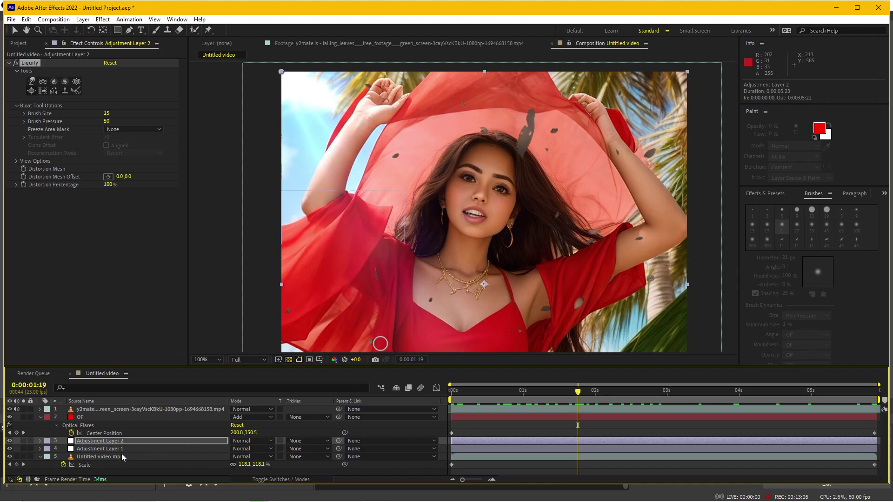
# Step: Parent Adjustment Layer 2 to Untitled video.mp4 and play back, stopping just after two seconds
pyautogui.moveTo(338, 441); pyautogui.dragTo(164, 456)
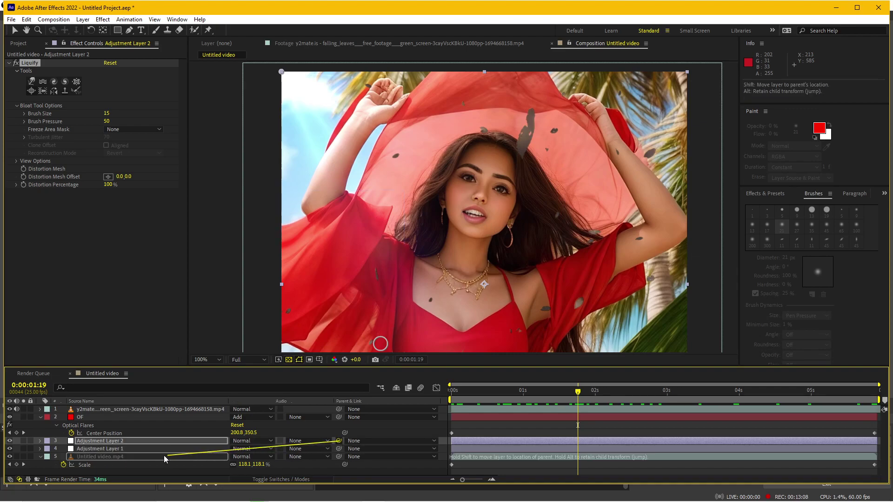
pyautogui.moveTo(577, 413); pyautogui.dragTo(414, 402)
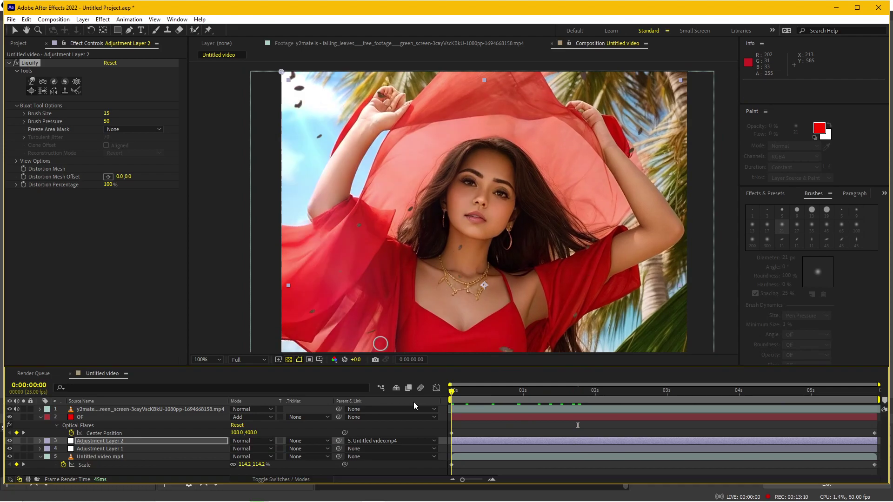
pyautogui.press('space')
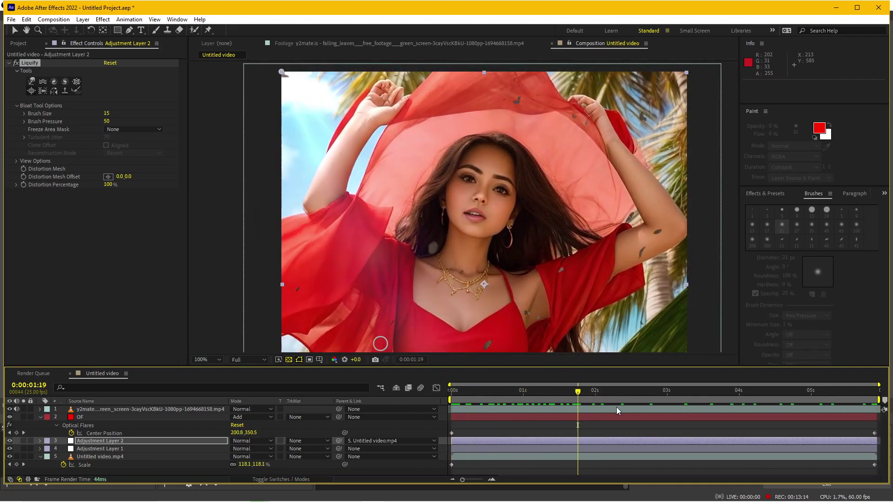
pyautogui.press('.')
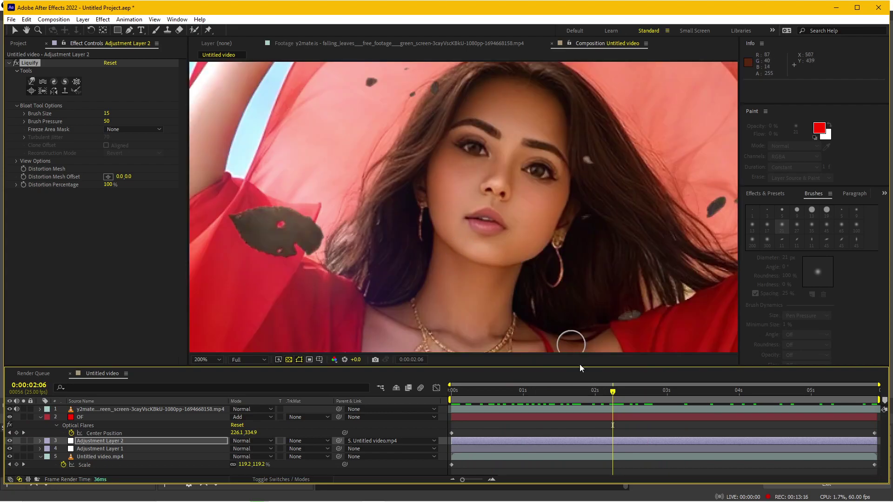
pyautogui.click(595, 391)
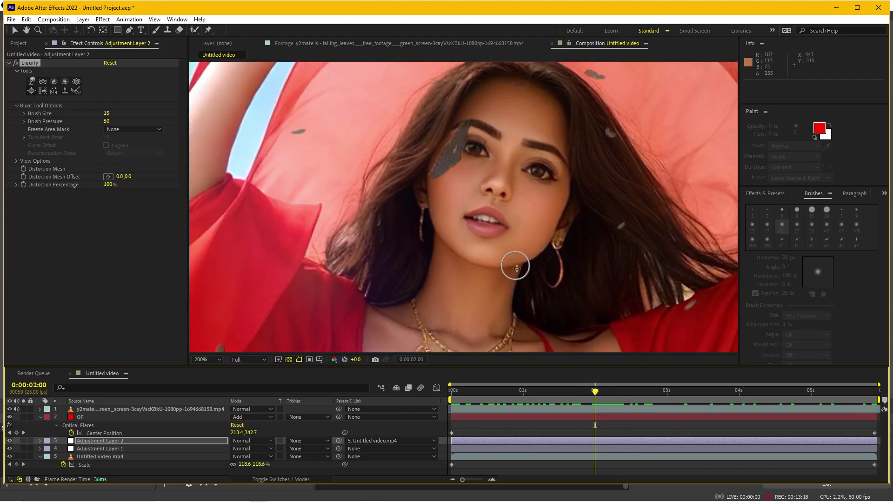
pyautogui.scroll(2, 510, 238)
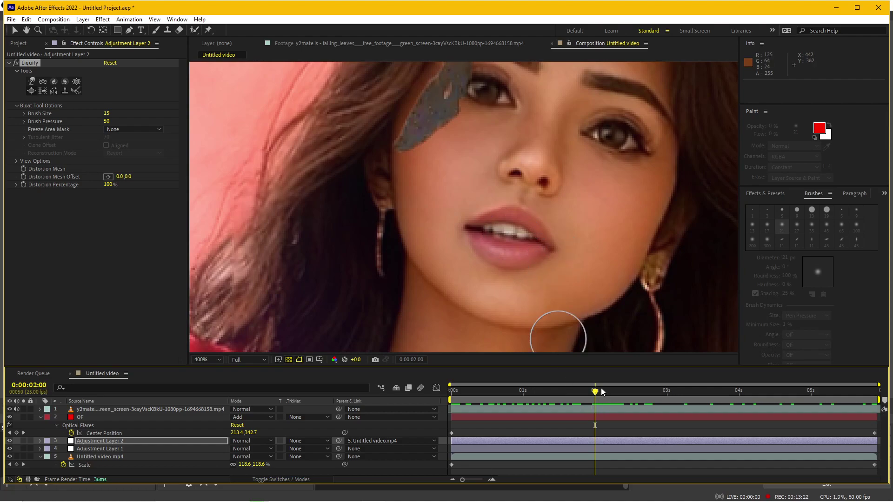
pyautogui.moveTo(602, 392); pyautogui.dragTo(600, 396)
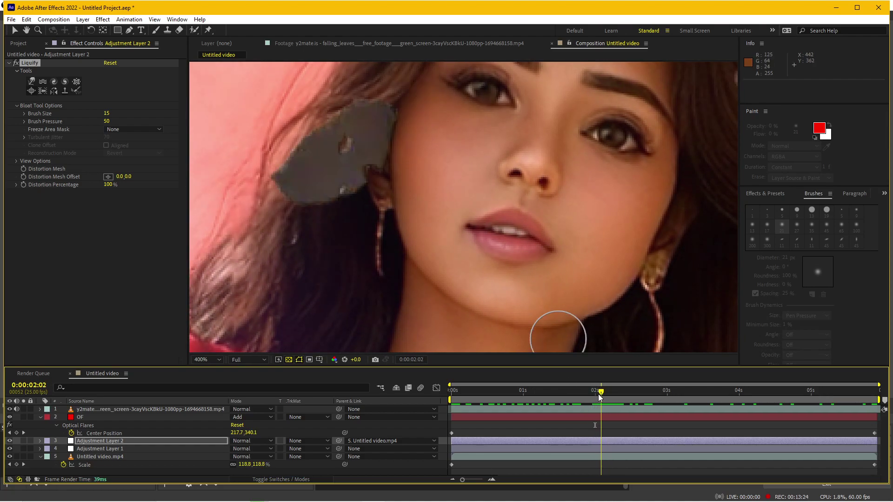
# Step: Switch Liquify to the Warp tool at brush size 7 and nudge the lip corner
pyautogui.click(32, 82)
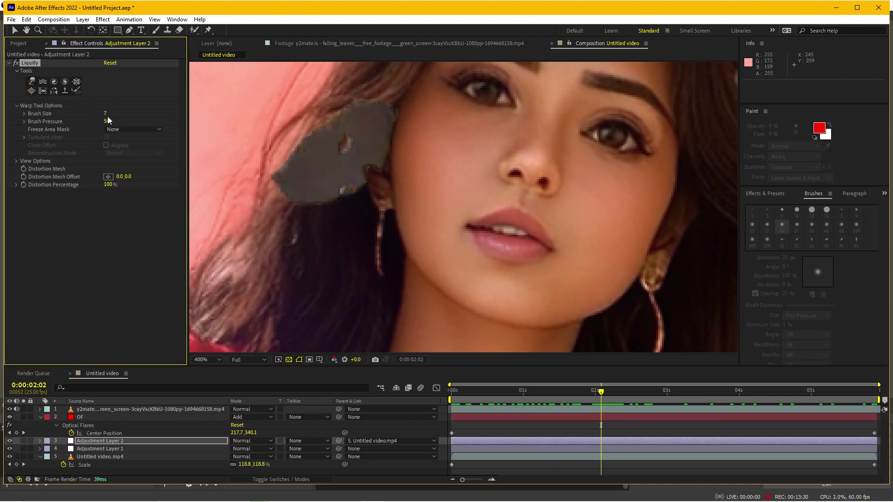
pyautogui.moveTo(547, 247); pyautogui.dragTo(553, 251)
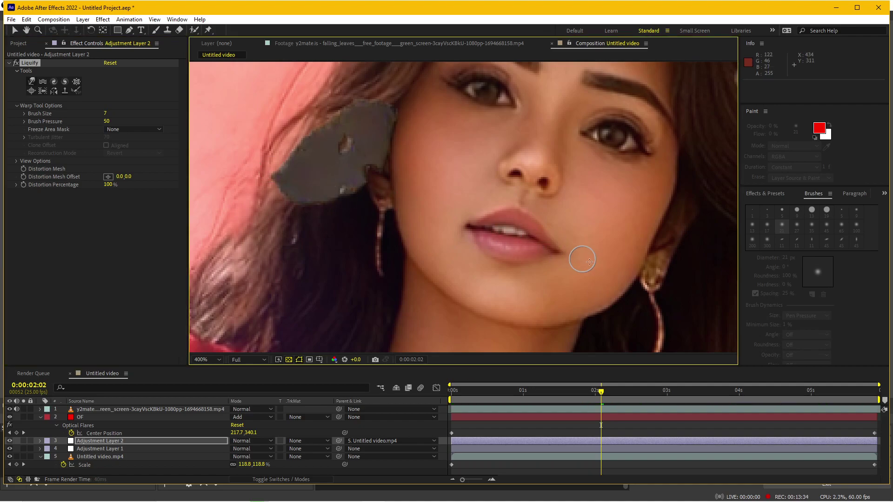
pyautogui.press(',')
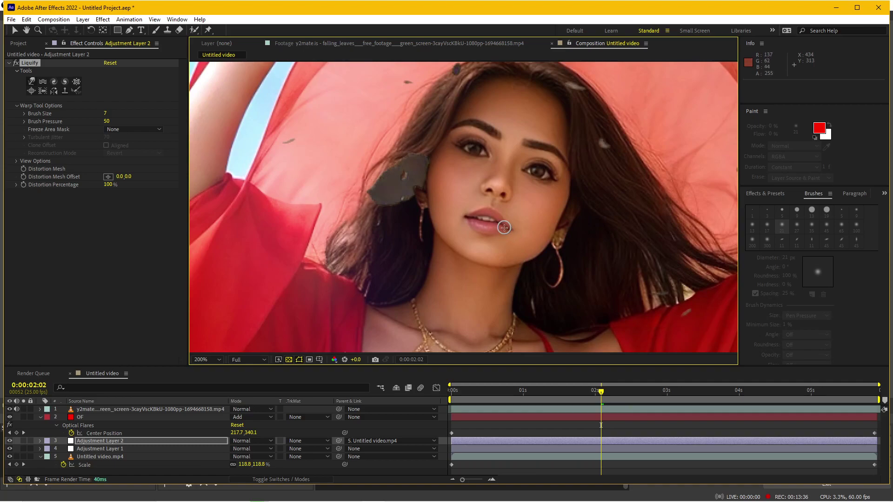
pyautogui.click(17, 66)
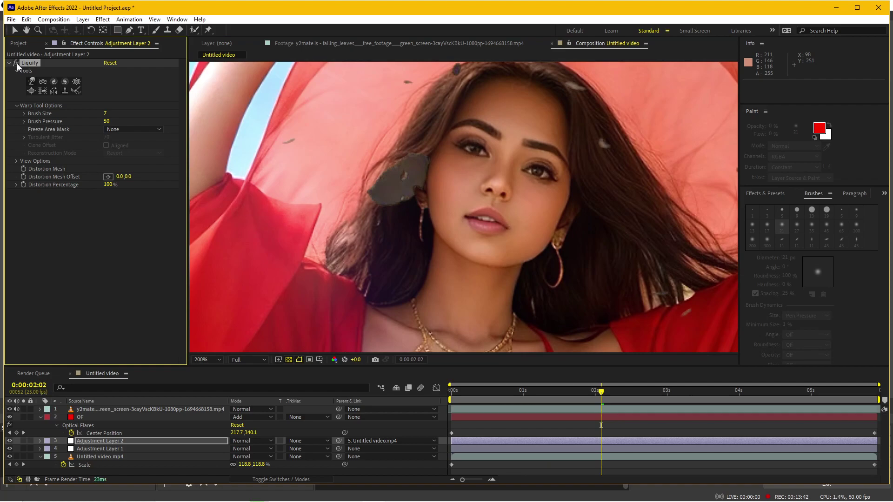
pyautogui.press(',')
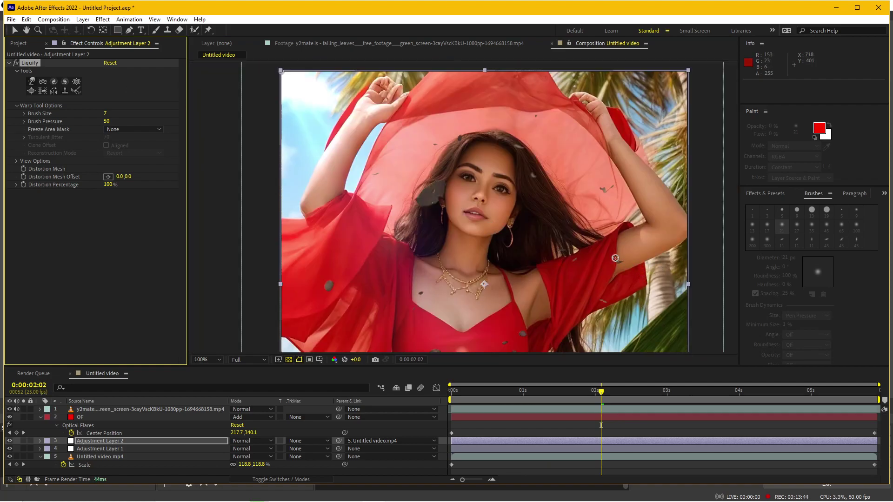
pyautogui.moveTo(600, 386); pyautogui.dragTo(681, 393)
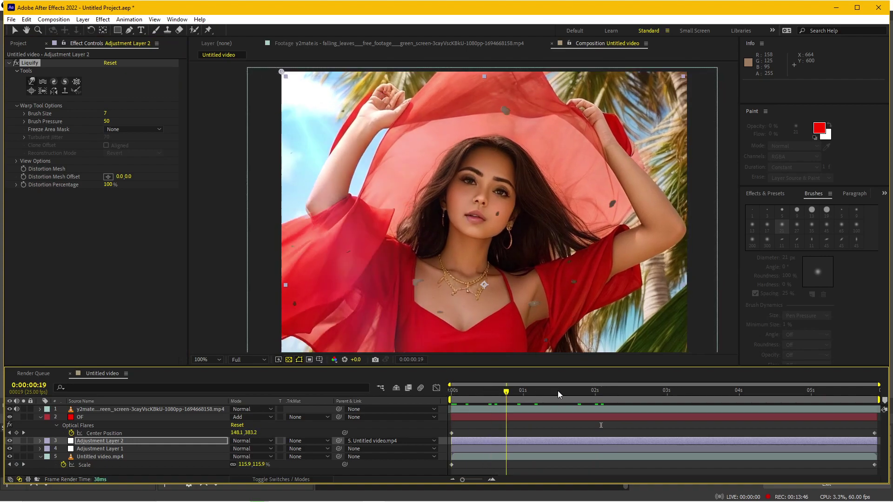
pyautogui.moveTo(732, 383)
pyautogui.mouseDown()
pyautogui.moveTo(570, 379)
pyautogui.moveTo(719, 384)
pyautogui.moveTo(394, 345)
pyautogui.mouseUp()
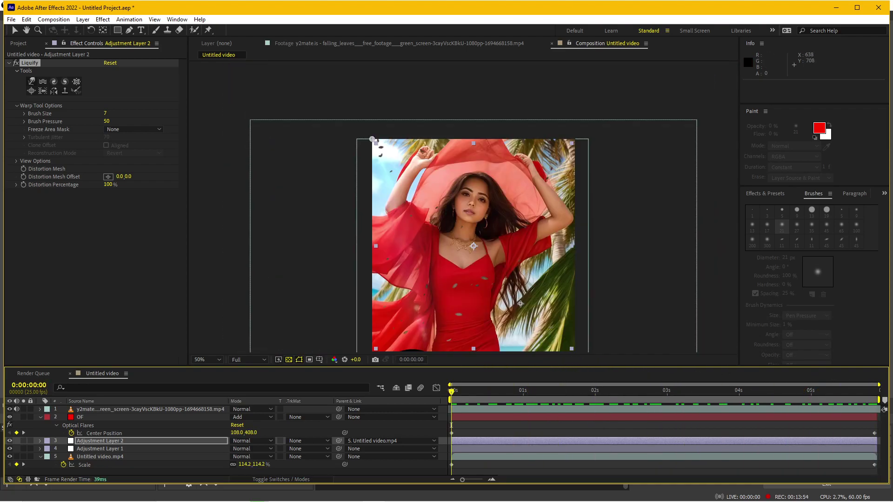
pyautogui.moveTo(509, 340)
pyautogui.mouseDown()
pyautogui.moveTo(522, 276)
pyautogui.moveTo(508, 326)
pyautogui.mouseUp()
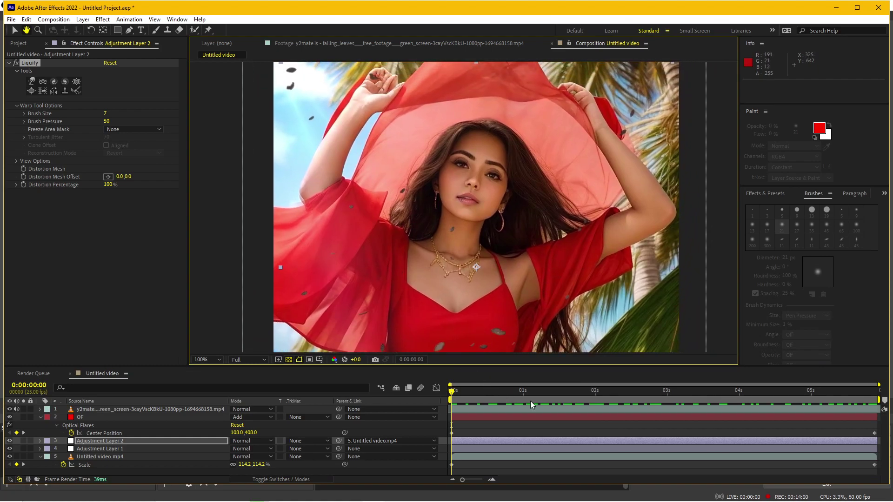
pyautogui.moveTo(530, 401); pyautogui.dragTo(704, 399)
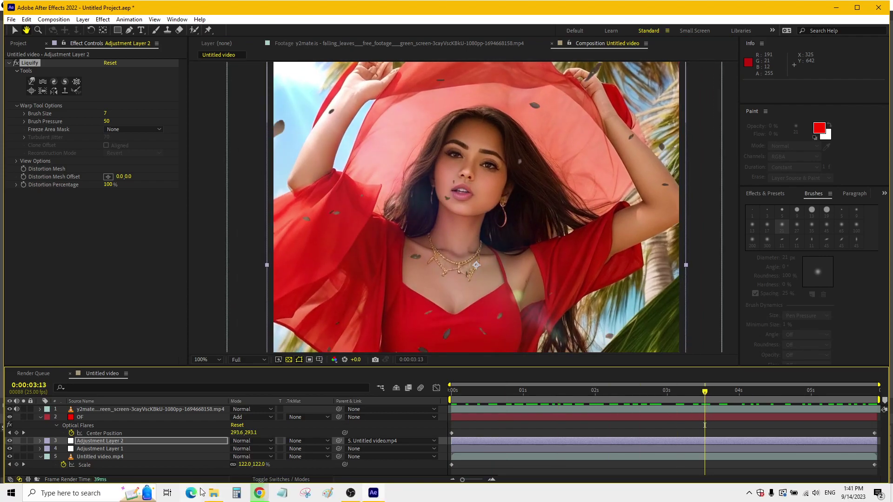
# Step: Play Girl_final_shorter.mp4 from the Girl - Leonardo AI and D-ID folder in VLC, muted
pyautogui.click(213, 493)
pyautogui.doubleClick(636, 172)
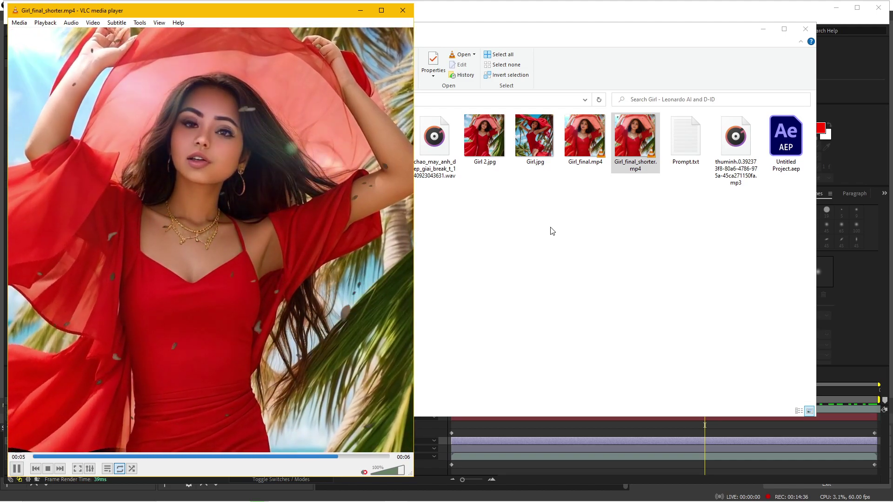
pyautogui.click(364, 473)
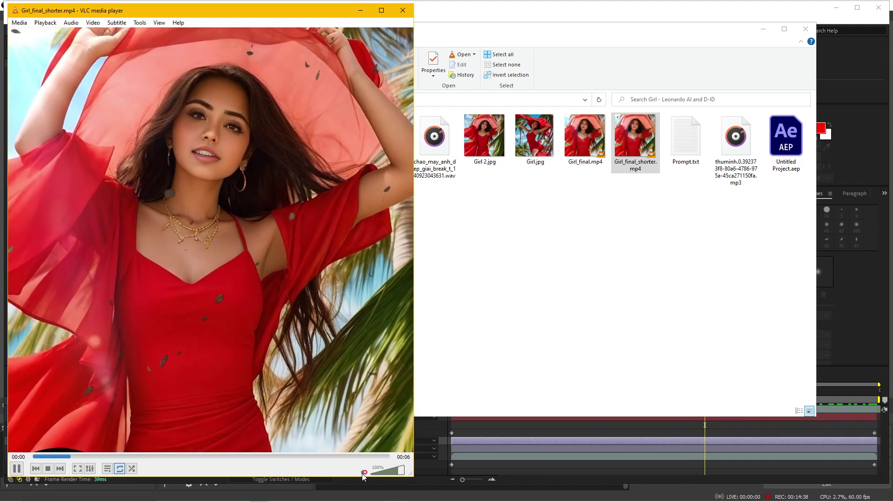